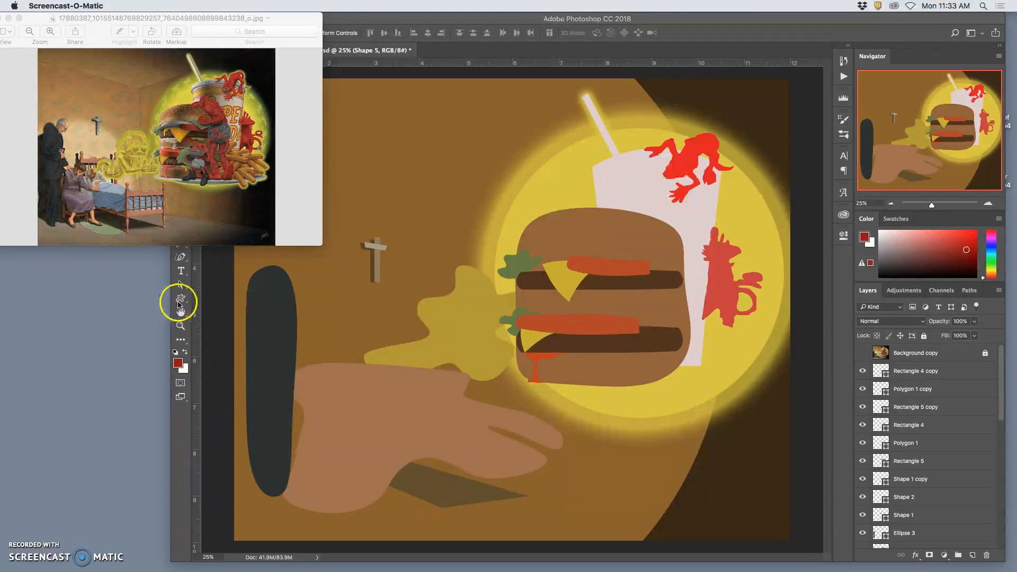
- Draw an ellipse about 1870 × 1916 px over the hand and fill it with pale beige #c6b09f
left_click(181, 298)
left_click(218, 317)
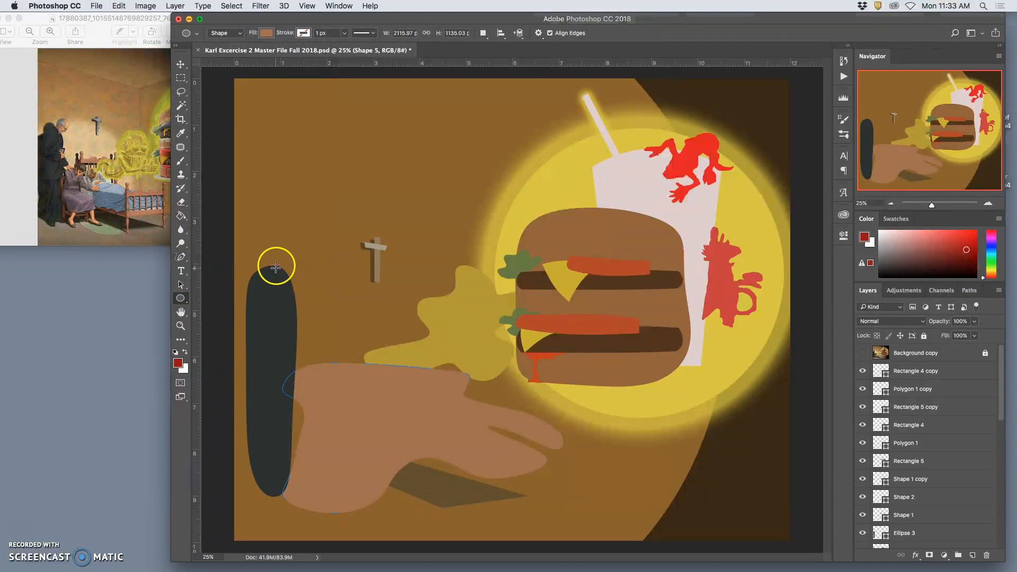
left_click_drag(269, 261, 515, 512)
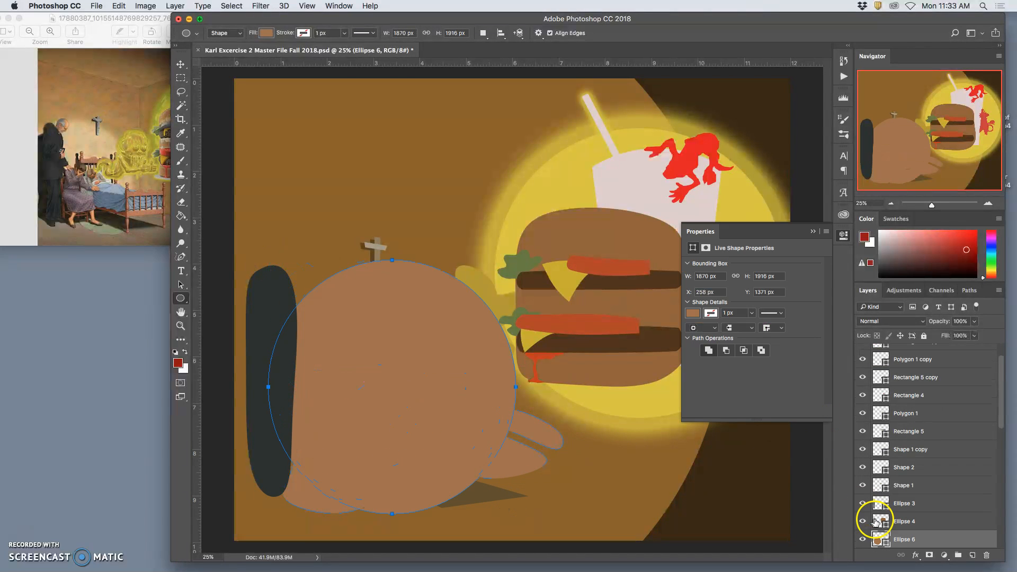
double_click(879, 538)
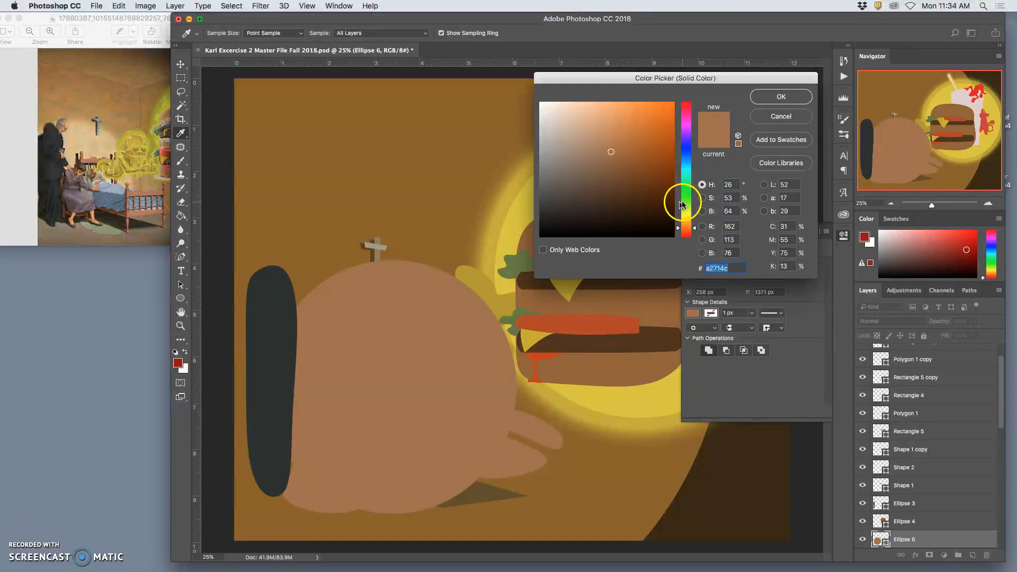
left_click(565, 132)
left_click(780, 97)
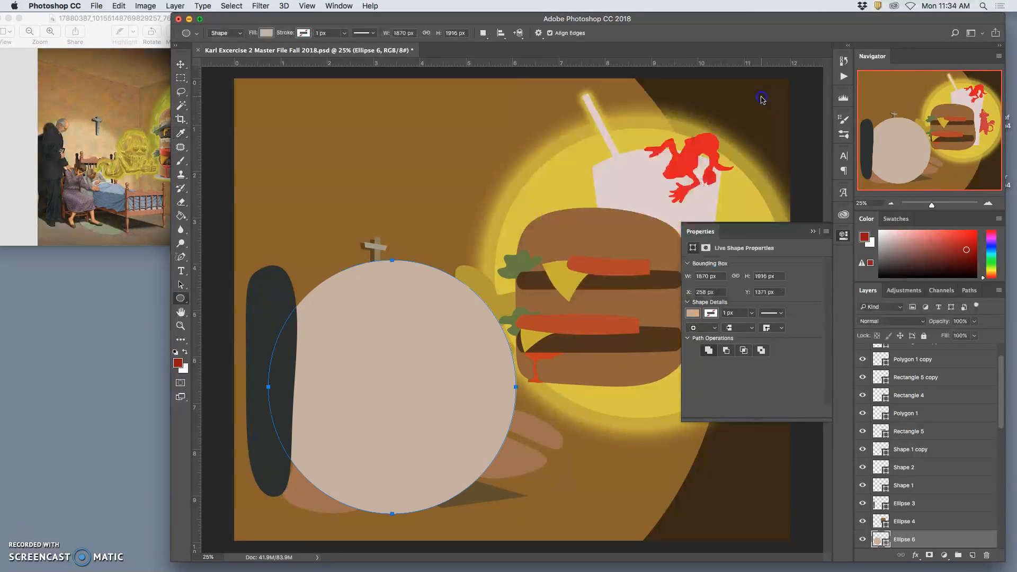
- Add an Outer Glow to the beige ellipse with colour #cec2b8 and a spread of 13%
double_click(932, 538)
left_click(592, 357)
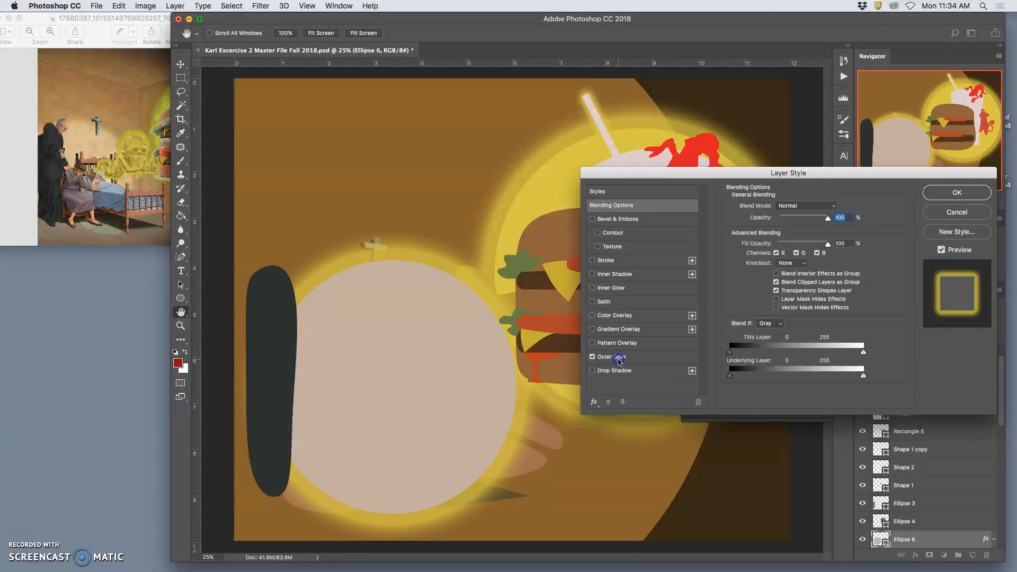
left_click(610, 357)
left_click(751, 242)
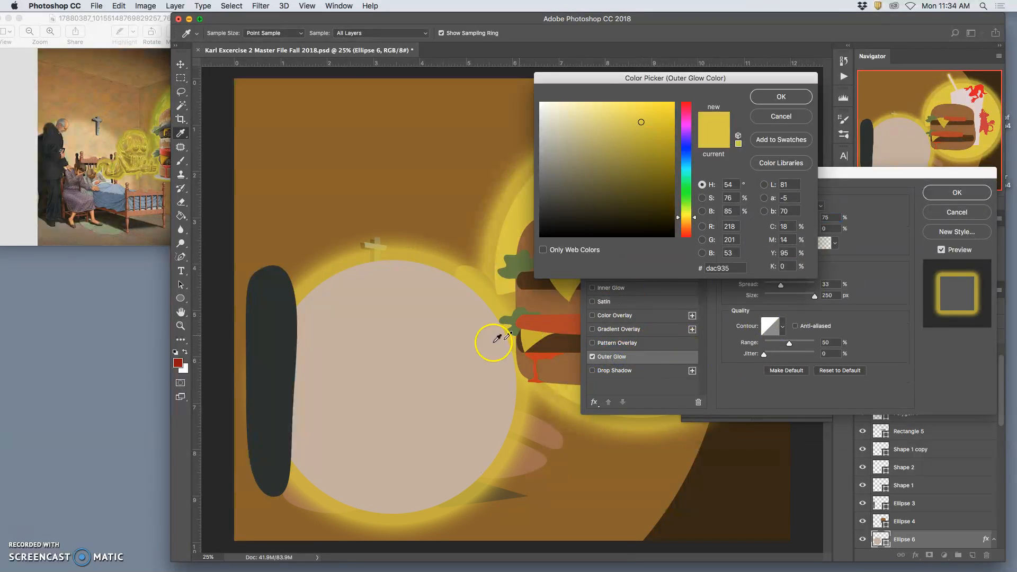
left_click(457, 322)
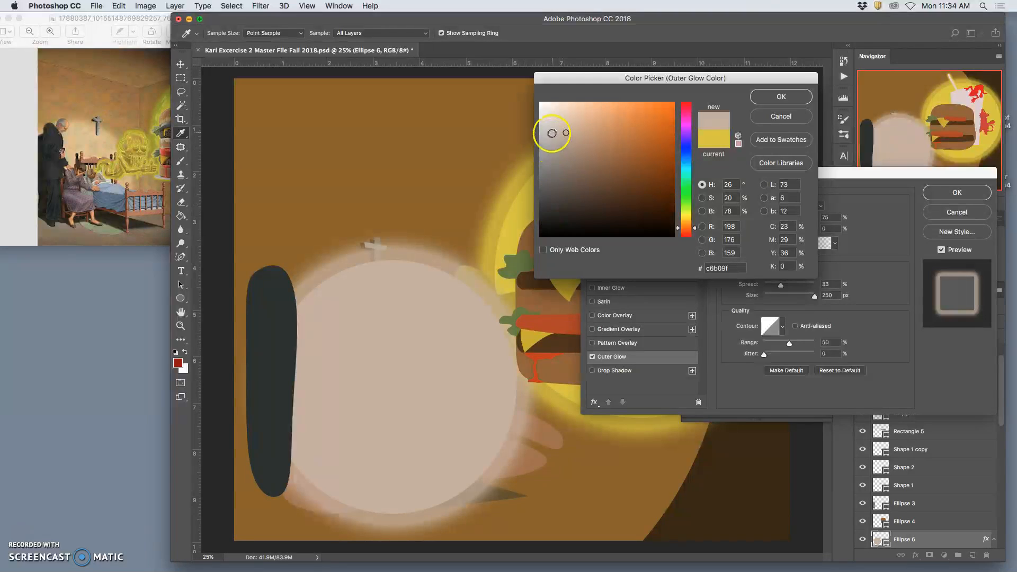
left_click(553, 127)
left_click(554, 128)
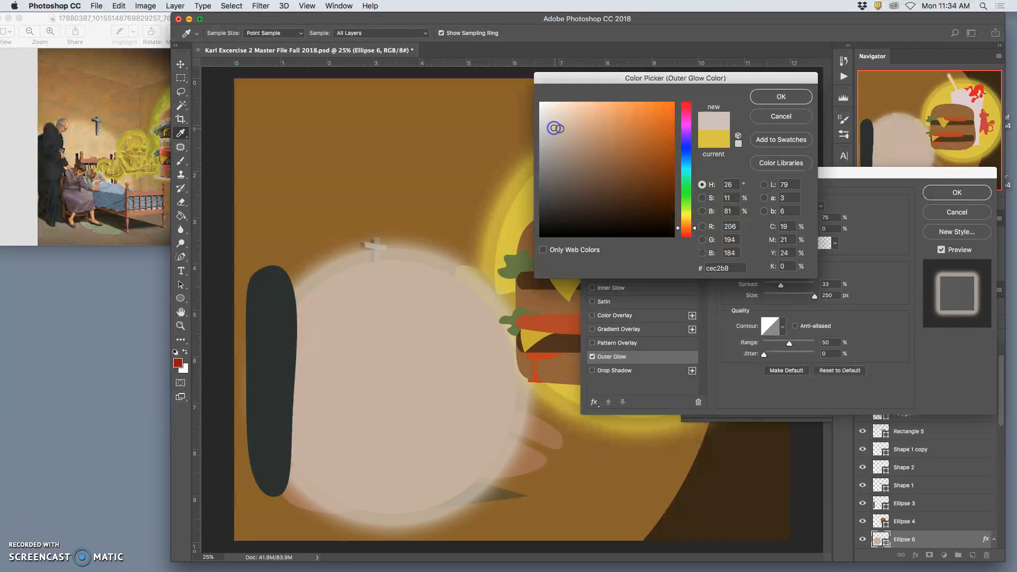
left_click(782, 98)
mouse_move(782, 289)
left_mouse_down()
mouse_move(797, 286)
mouse_move(771, 289)
left_mouse_up()
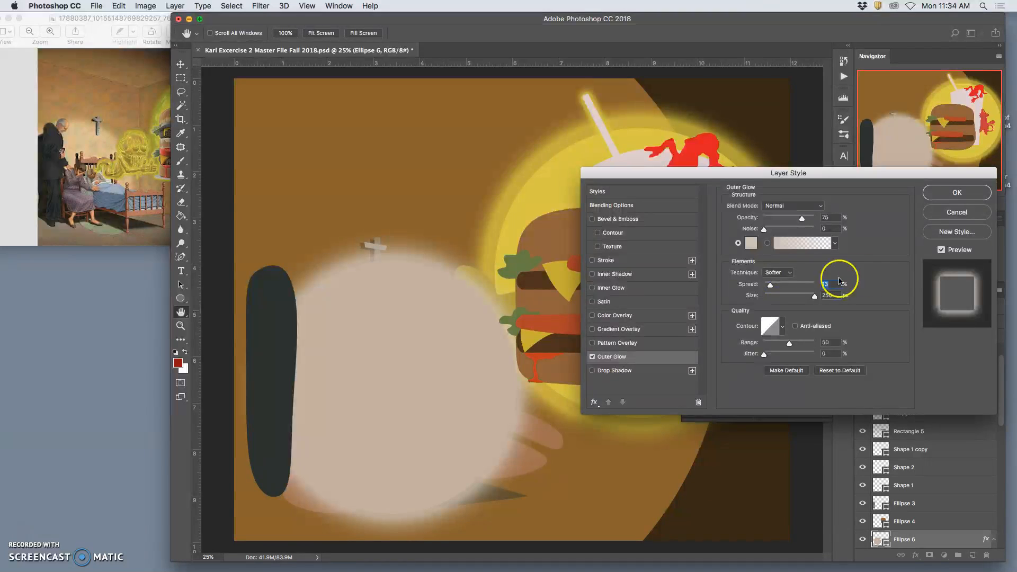
left_click(956, 193)
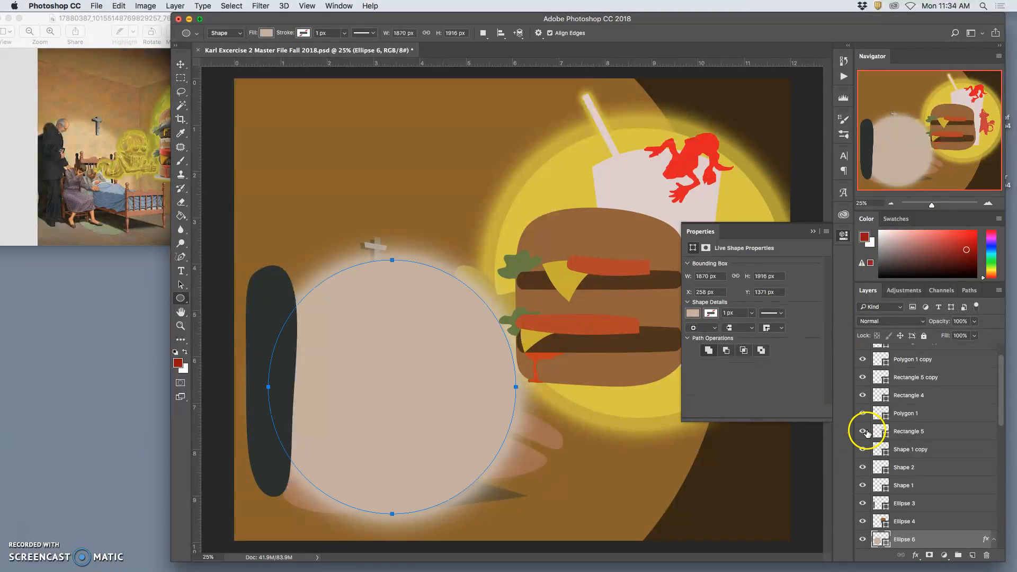
- Send the beige ellipse layer backward in the stacking order, to directly above the Ellipse 2 background layer
key("super+bracketleft")
key("super+bracketleft")
key("super+bracketleft")
key("super+bracketleft")
key("super+bracketleft")
key("super+bracketleft")
key("super+bracketleft")
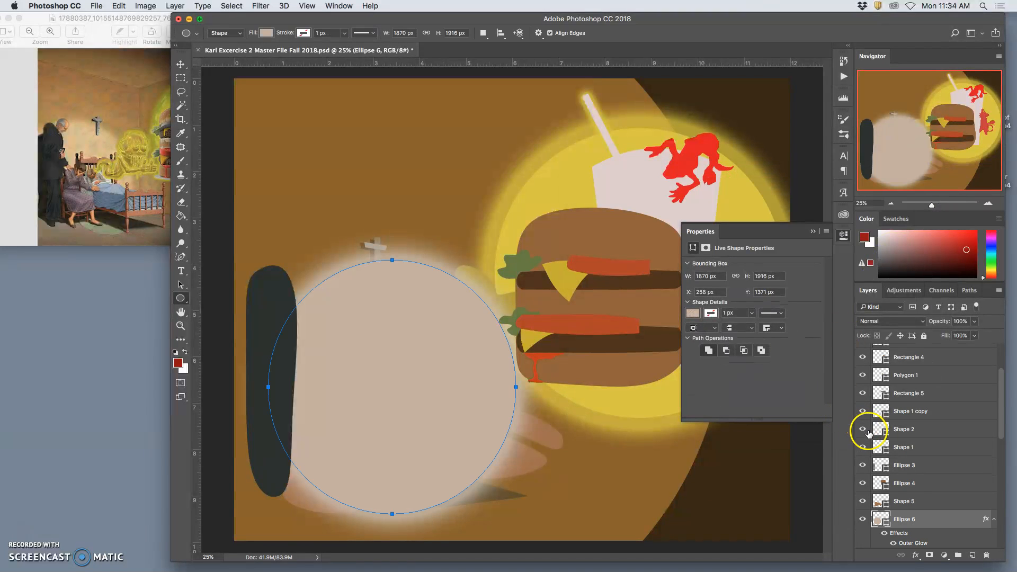
key("super+bracketleft")
key("super+bracketleft")
key("super+bracketleft")
key("super+bracketleft")
key("super+bracketleft")
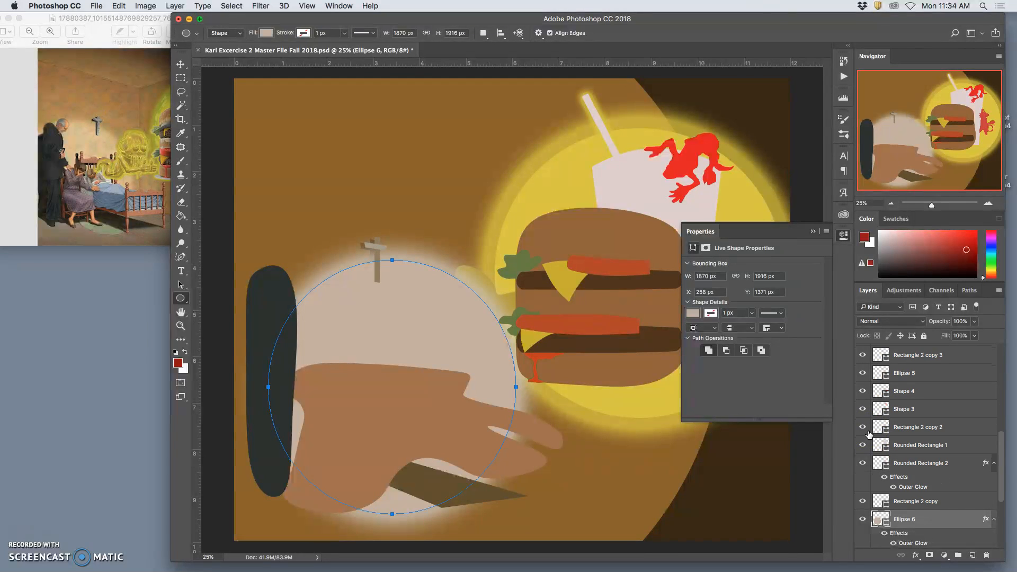
key("super+bracketleft")
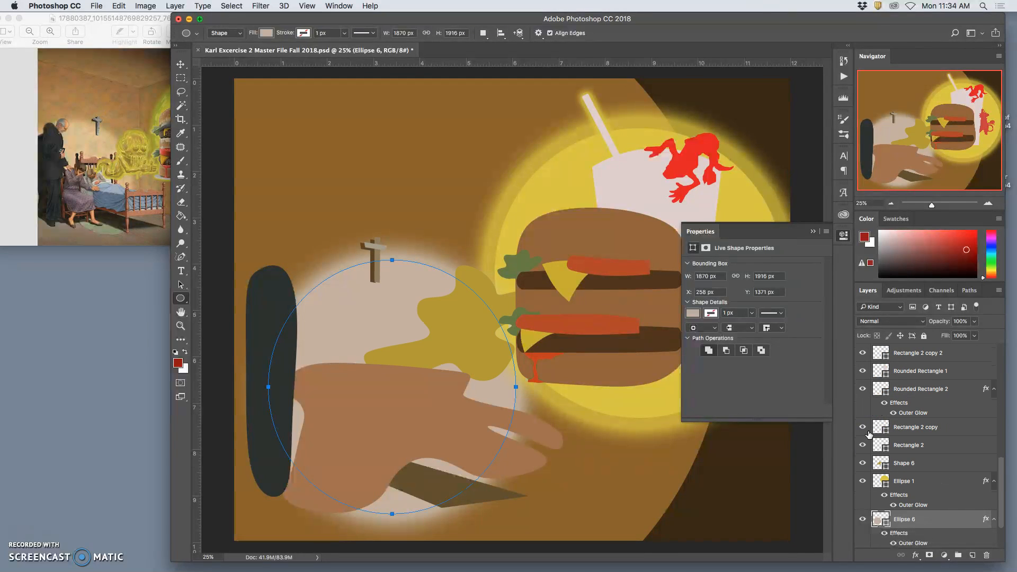
key("super+bracketleft")
key("super+bracketright")
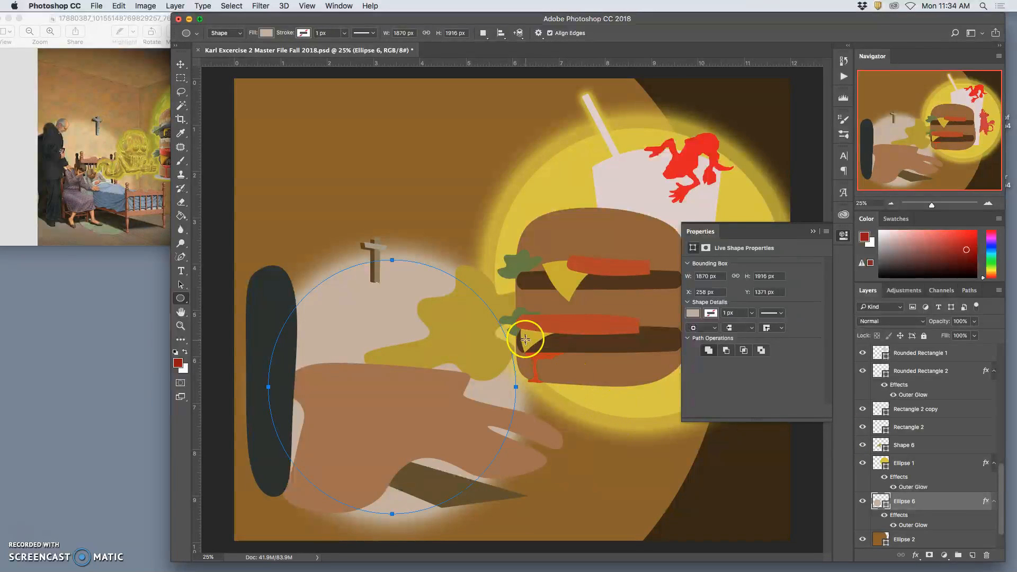
- Add an Outer Glow in light green #b8e768 to the mustard-yellow blob beside the burger
left_click(181, 65)
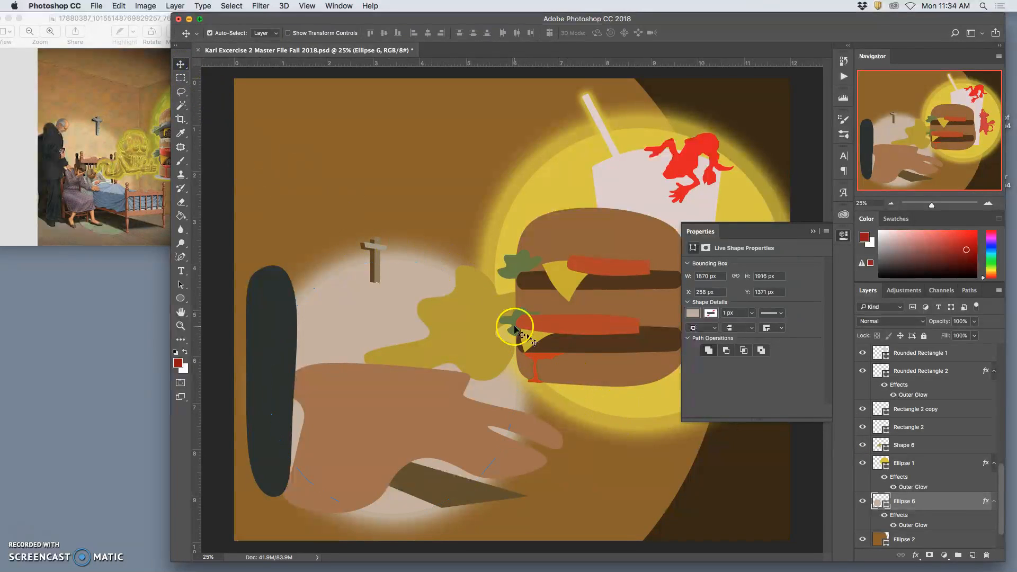
left_click(488, 303)
double_click(930, 448)
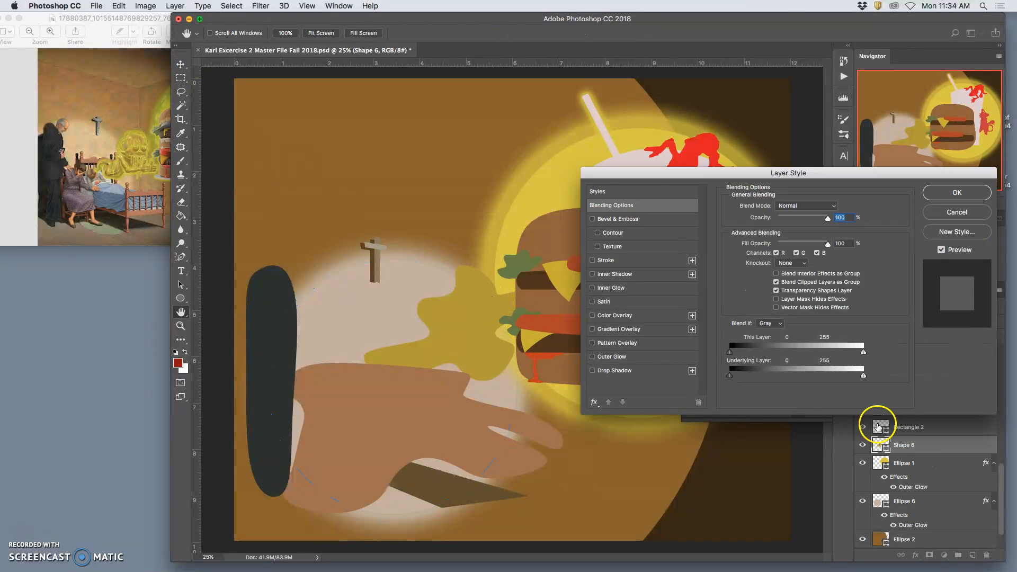
left_click(593, 357)
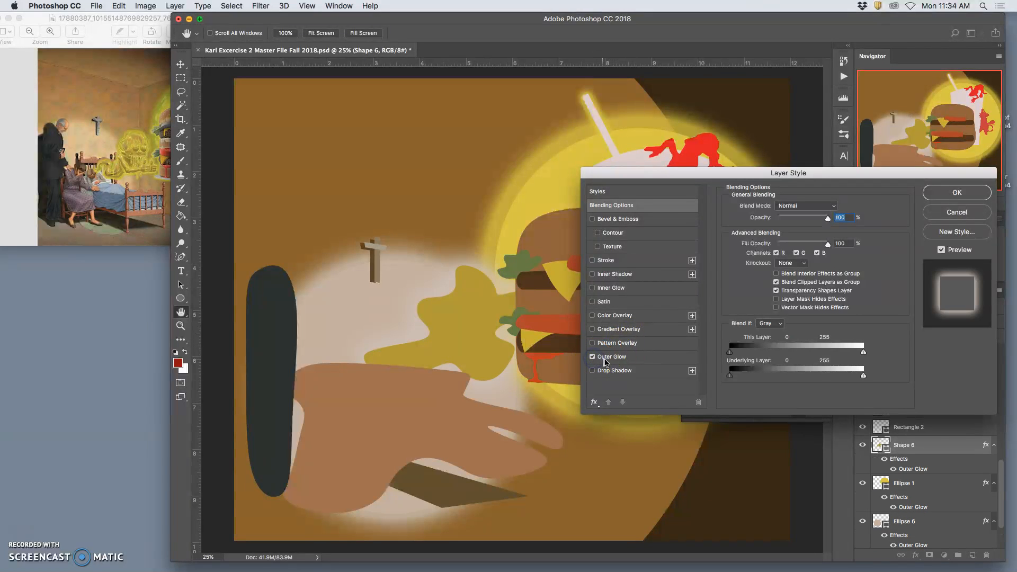
left_click(645, 360)
left_click(750, 242)
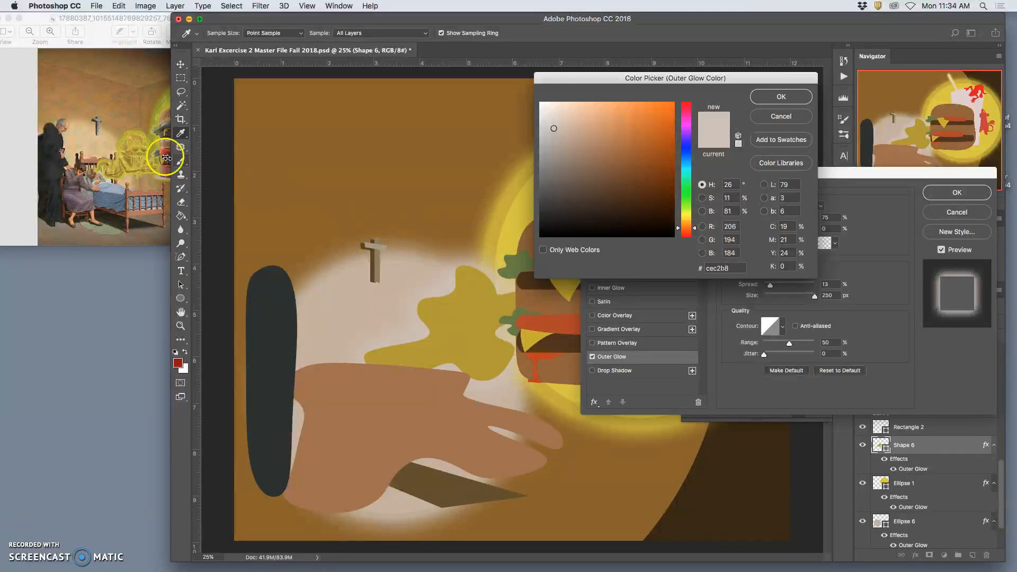
mouse_move(505, 273)
left_mouse_down()
mouse_move(655, 146)
mouse_move(609, 161)
mouse_move(613, 132)
mouse_move(627, 131)
mouse_move(611, 105)
mouse_move(614, 117)
left_mouse_up()
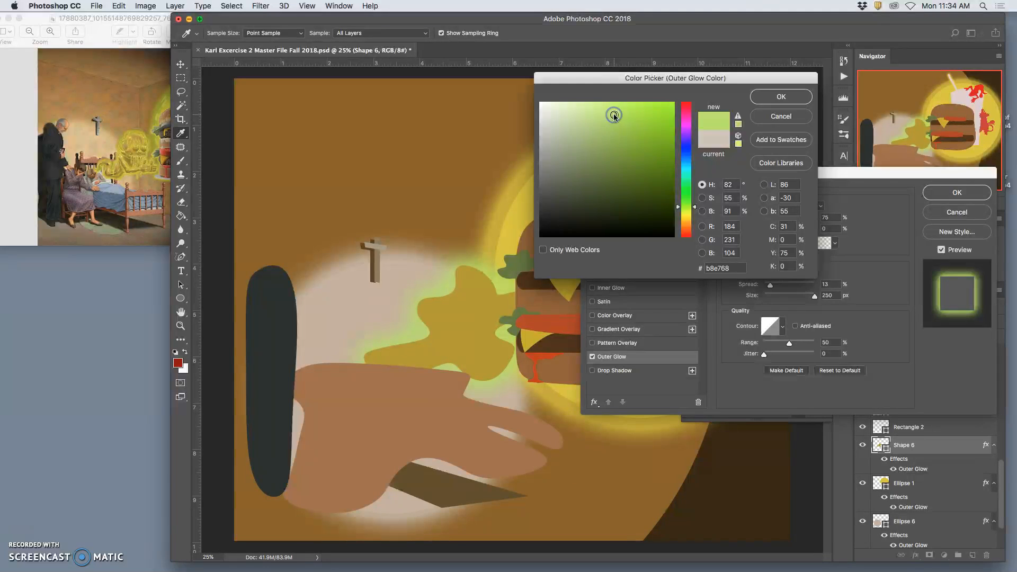
left_click(760, 99)
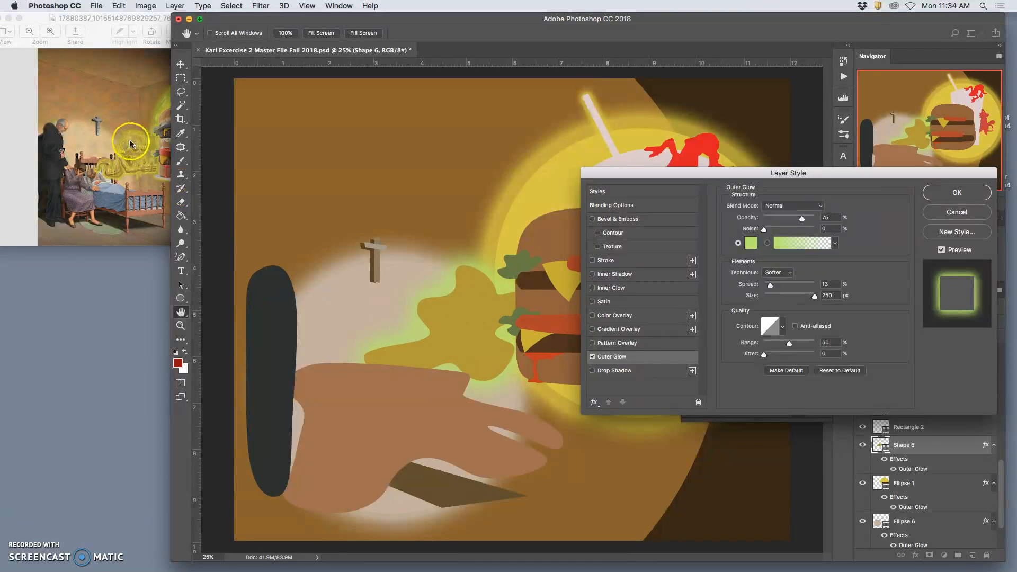
left_click(952, 192)
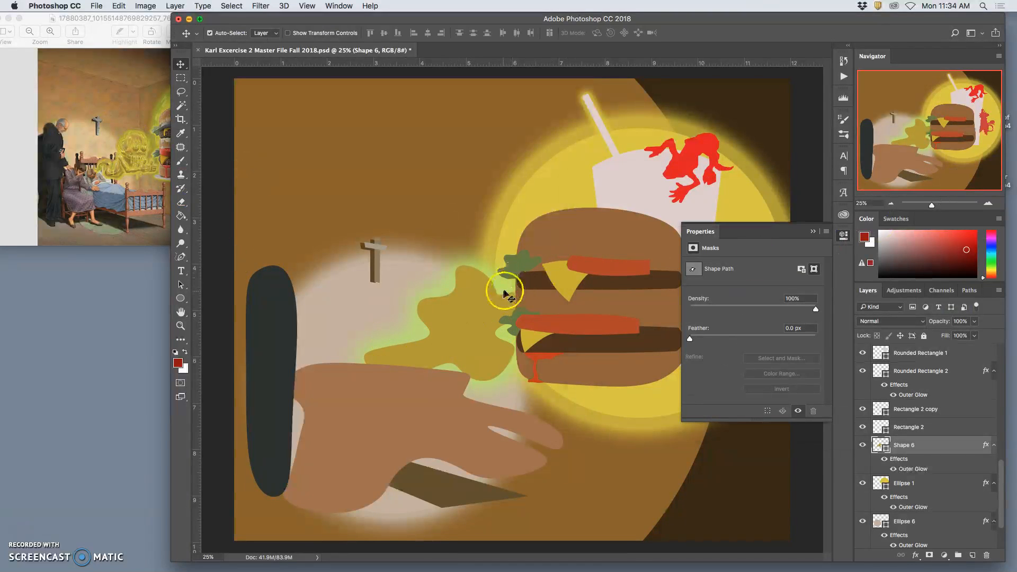
- Bring the glowing blob layer forward in front of the hand, directly above Shape 5 and below Ellipse 4
key("super+bracketright")
key("super+bracketright")
key("super+bracketright")
key("super+bracketright")
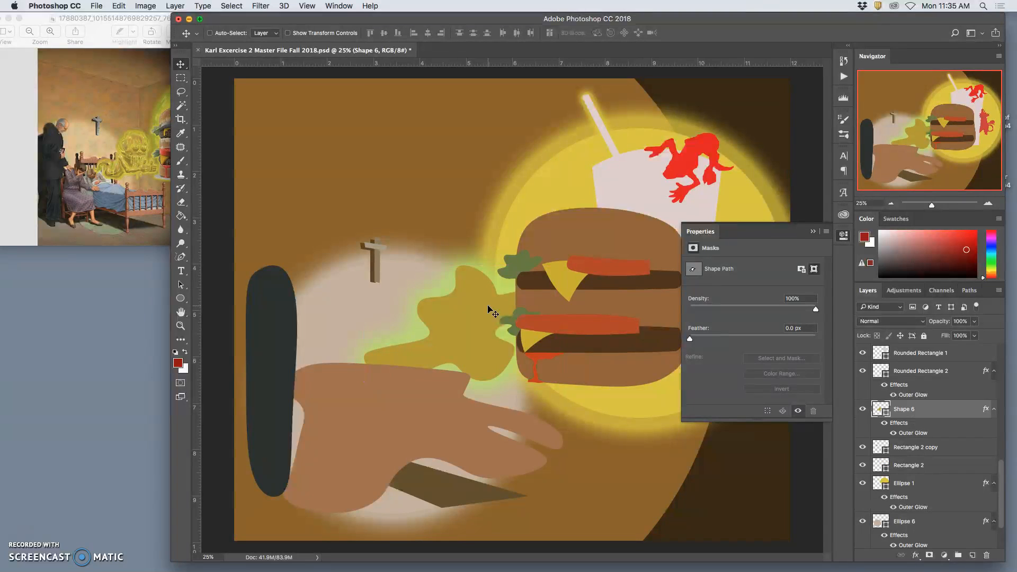
key("super+bracketright")
key("super+bracketright")
key("super+bracketright")
key("super+bracketright")
key("super+bracketright")
key("super+bracketright")
key("super+bracketright")
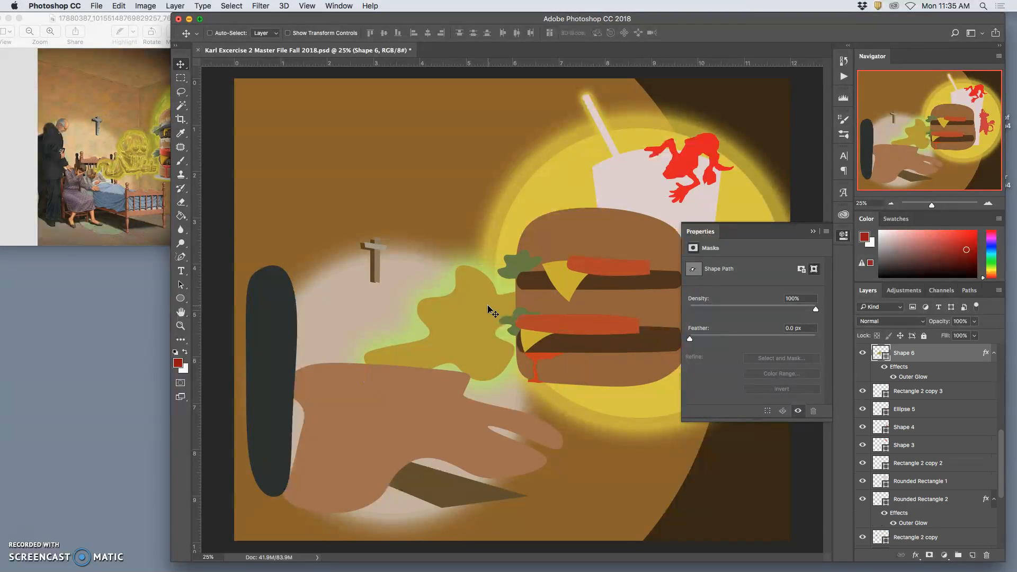
key("super+bracketleft")
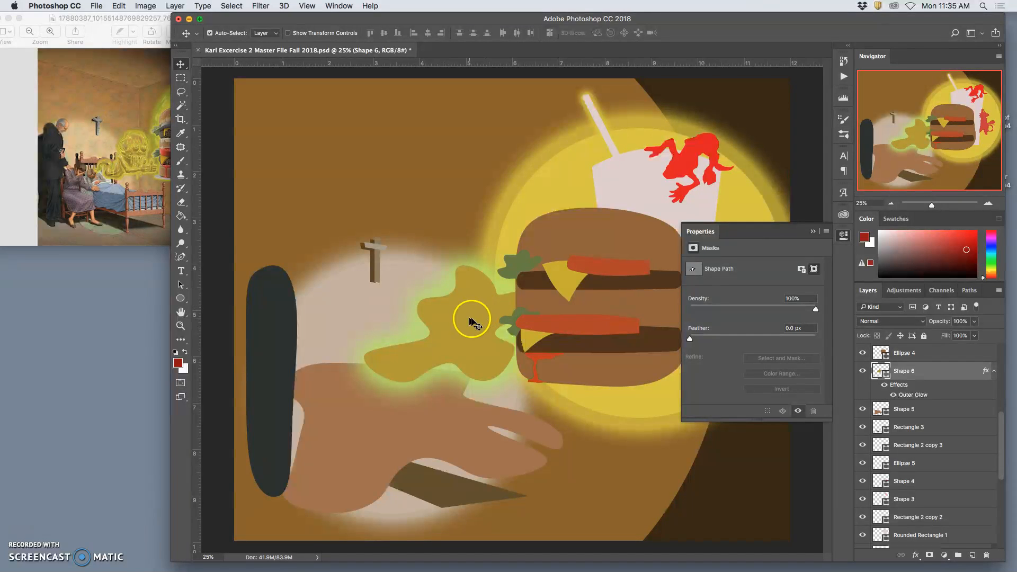
- Add a Gradient Overlay to the blob layer using the black-to-white gradient preset
double_click(906, 388)
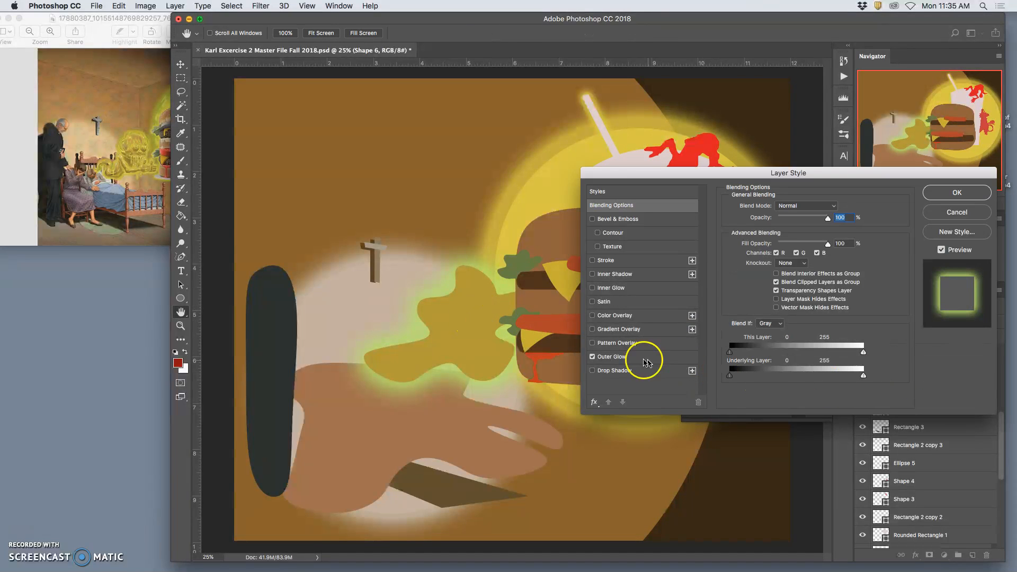
left_click(593, 330)
left_click(612, 329)
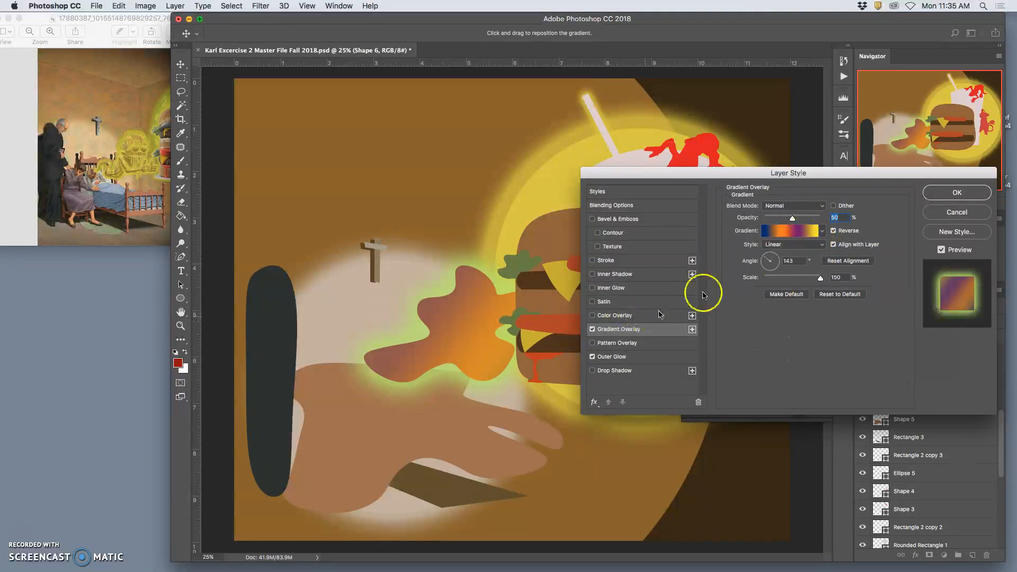
left_click(822, 231)
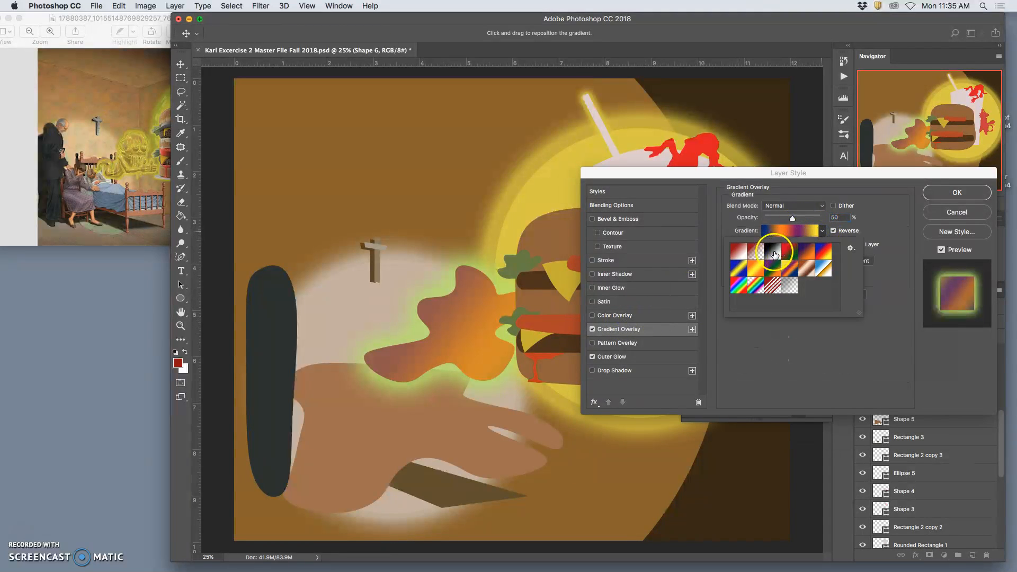
left_click(773, 252)
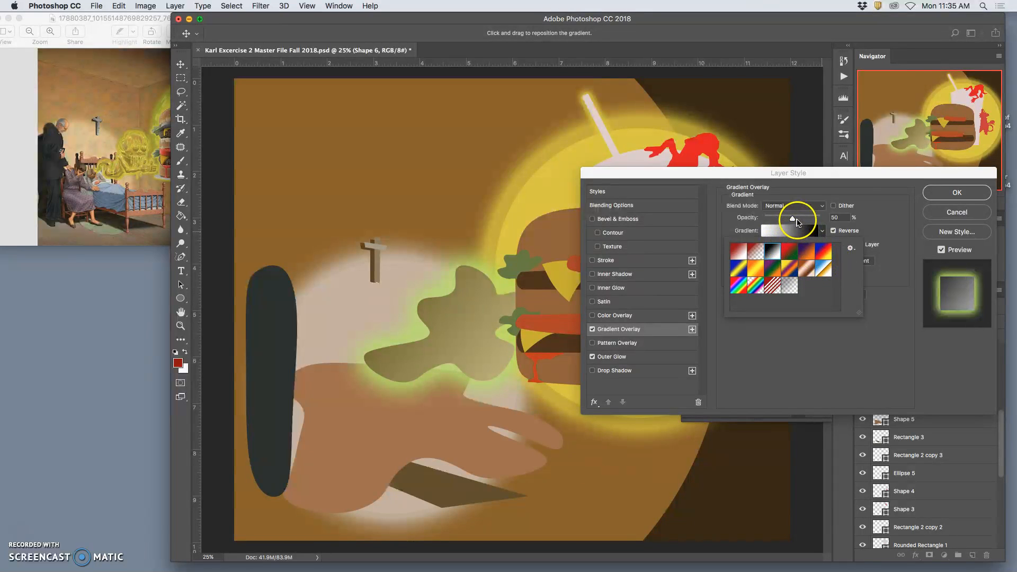
left_click(954, 192)
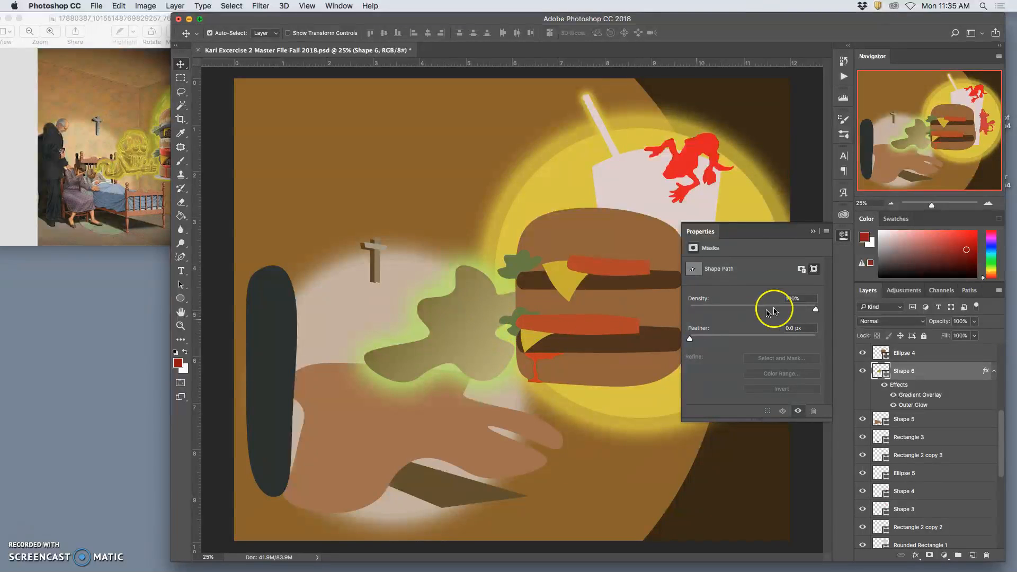
- Turn off Reverse in the blob's Gradient Overlay and recolor the gradient's black stop dark brown #3c3622
double_click(907, 397)
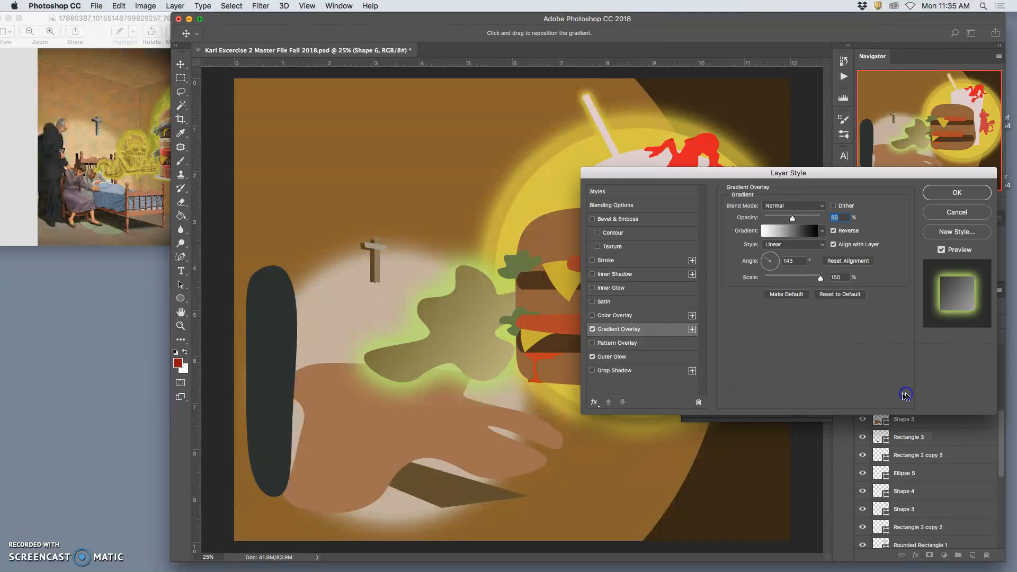
left_click(834, 231)
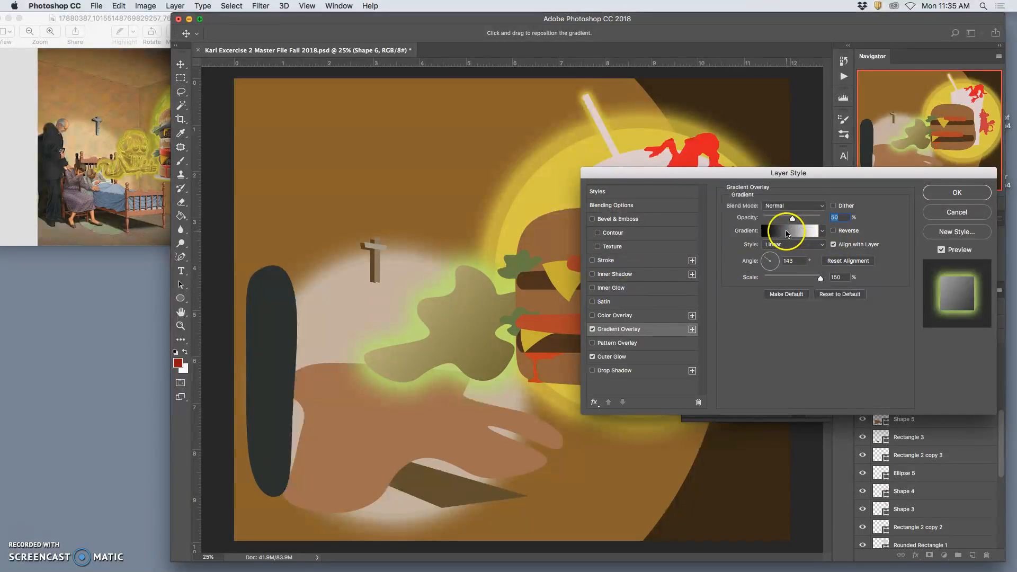
left_click(785, 231)
left_click(590, 321)
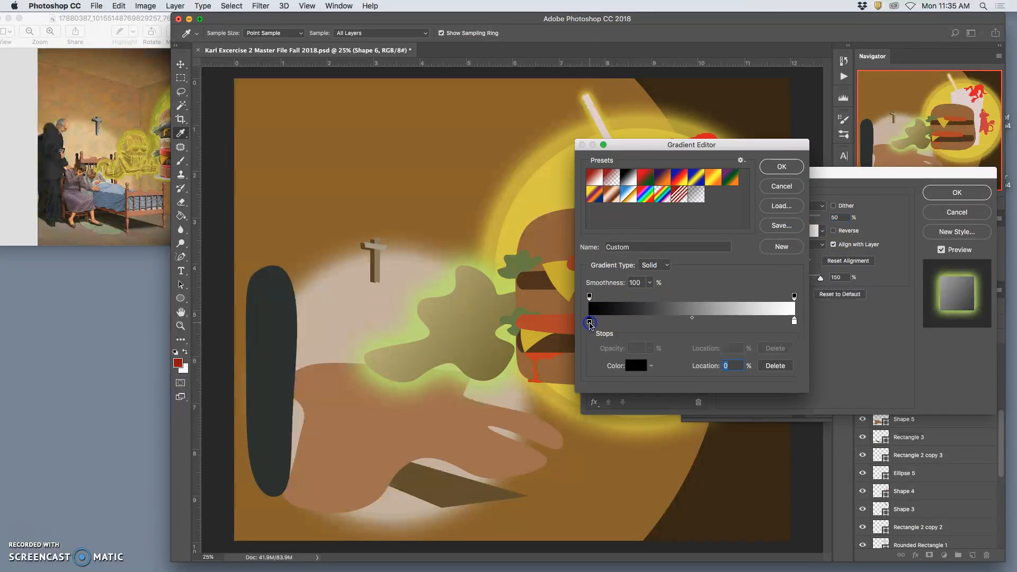
double_click(590, 321)
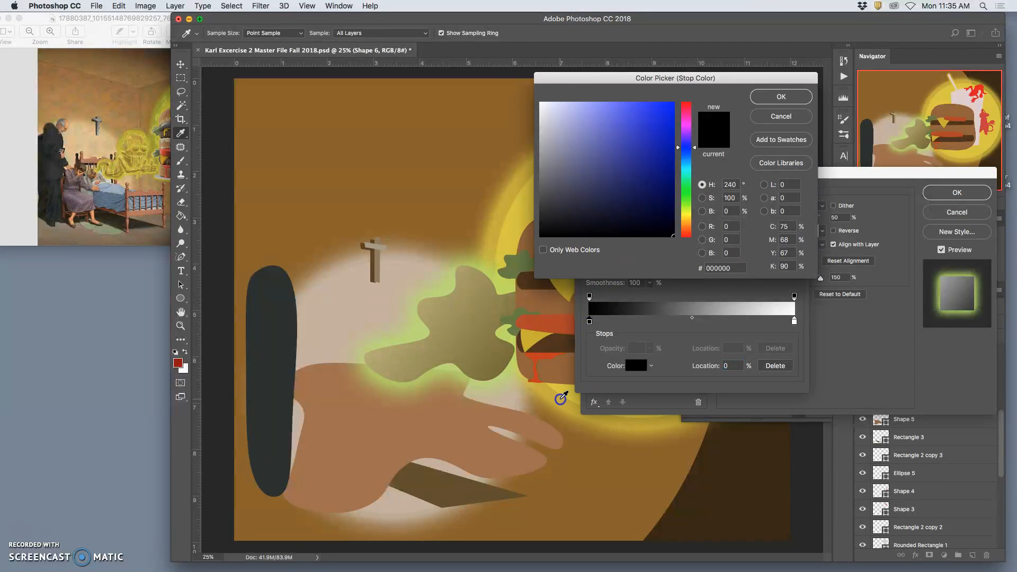
left_click(564, 396)
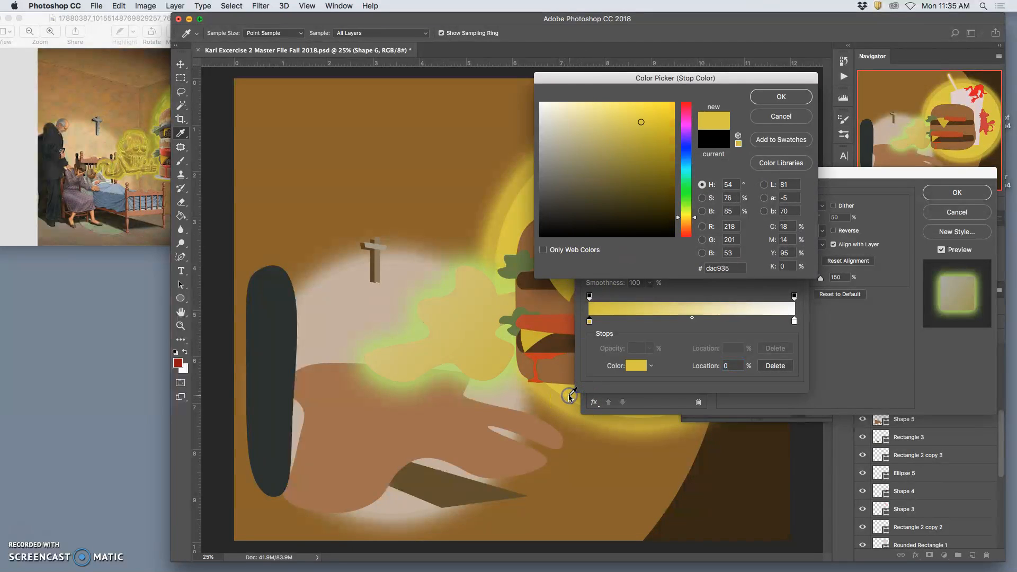
left_click(560, 407)
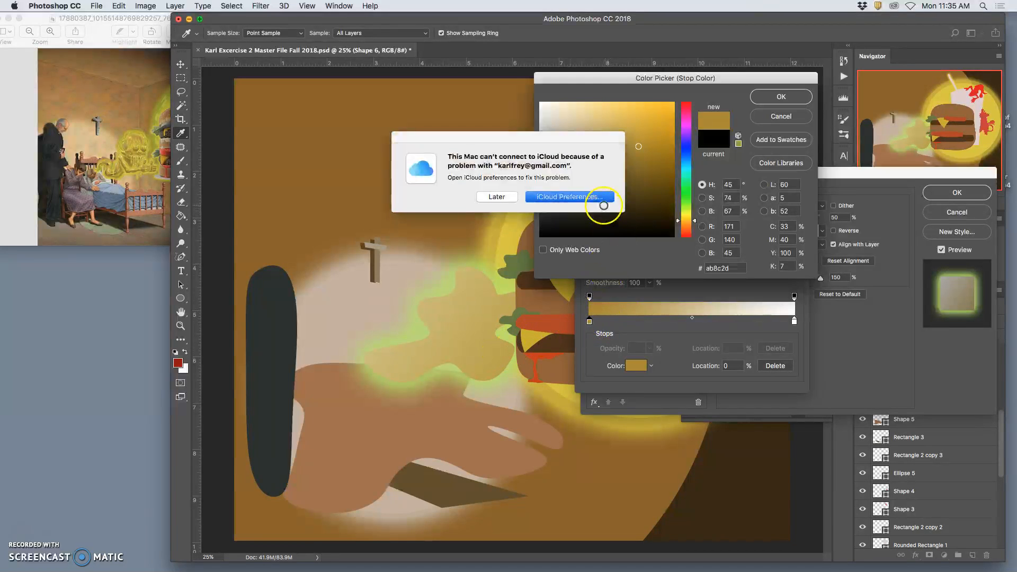
left_click(513, 198)
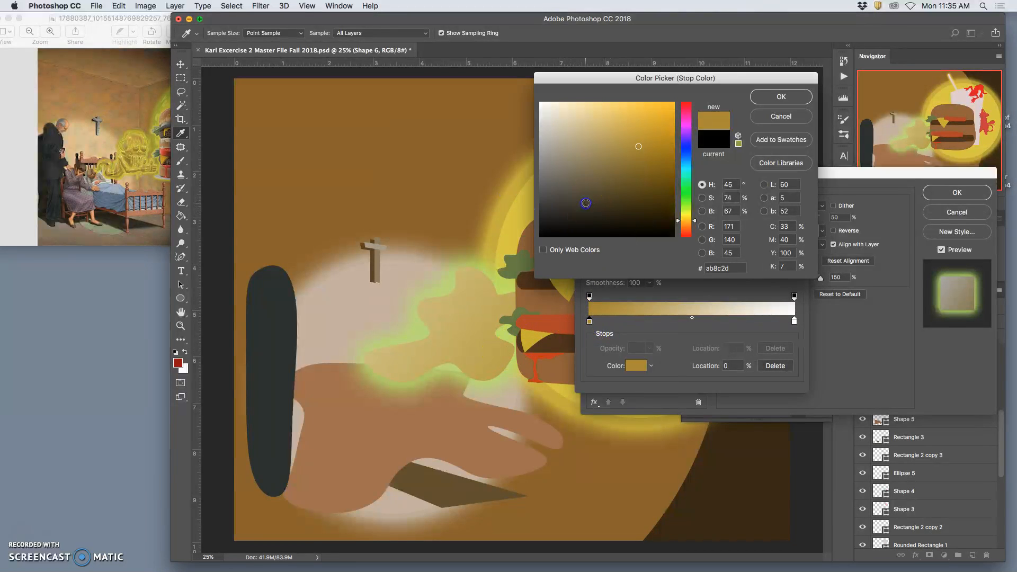
left_click(587, 203)
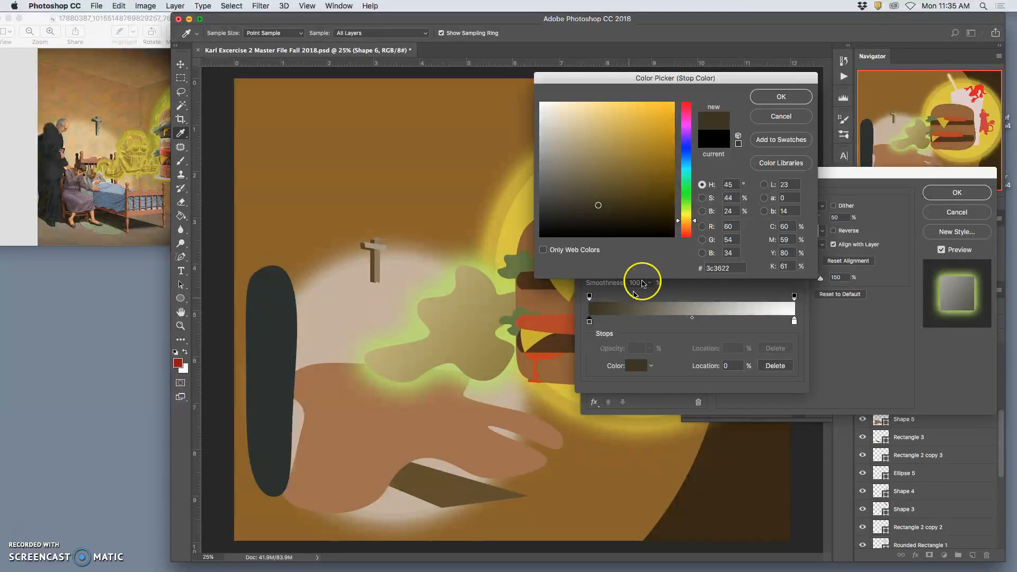
left_click(770, 97)
- Add an olive-gold #8c7d2d color stop at 28% to the blob's gradient and accept the edited gradient
left_click(605, 320)
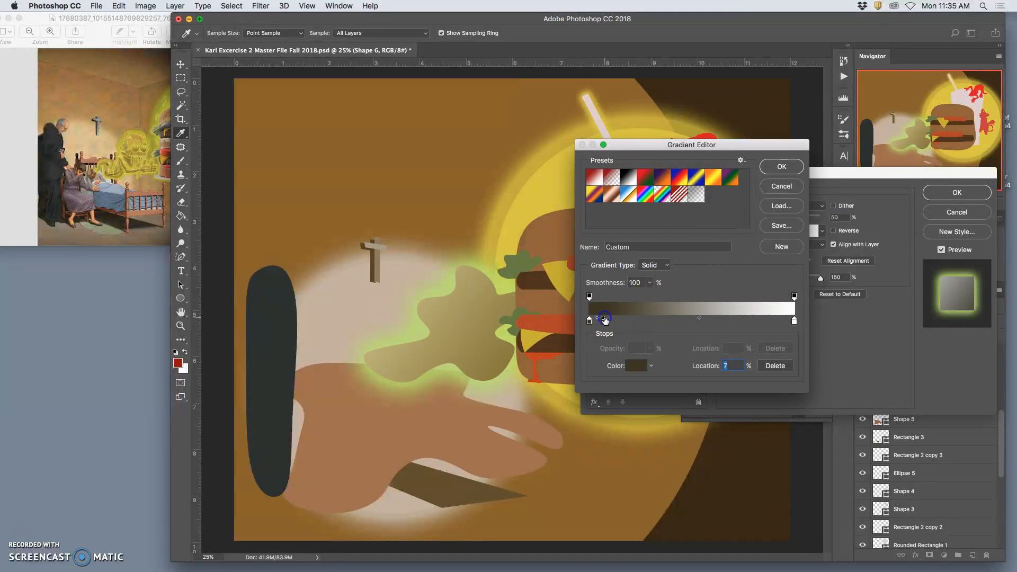
left_click(555, 392)
left_click_drag(604, 320, 648, 323)
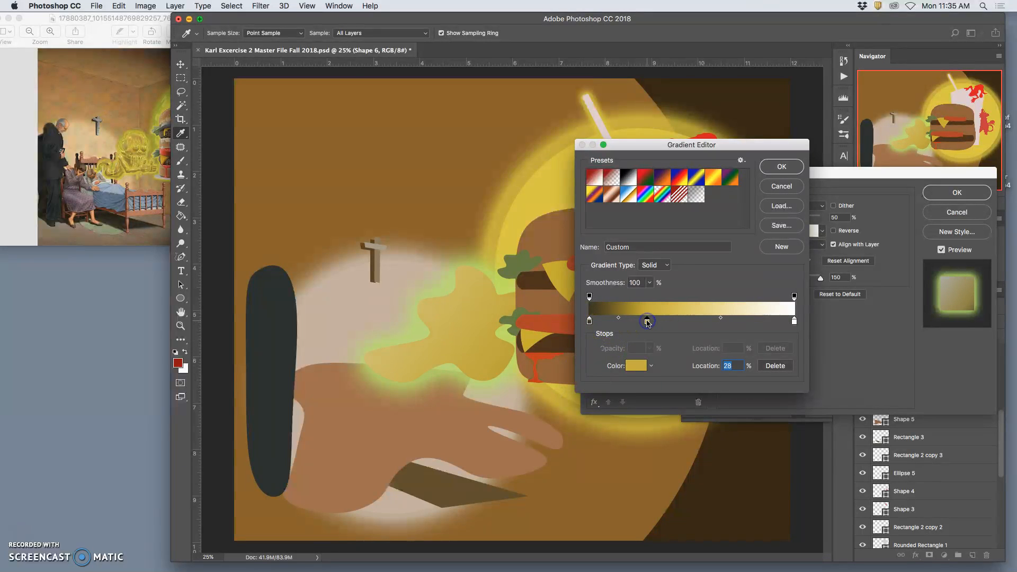
double_click(649, 322)
left_click_drag(617, 204, 631, 162)
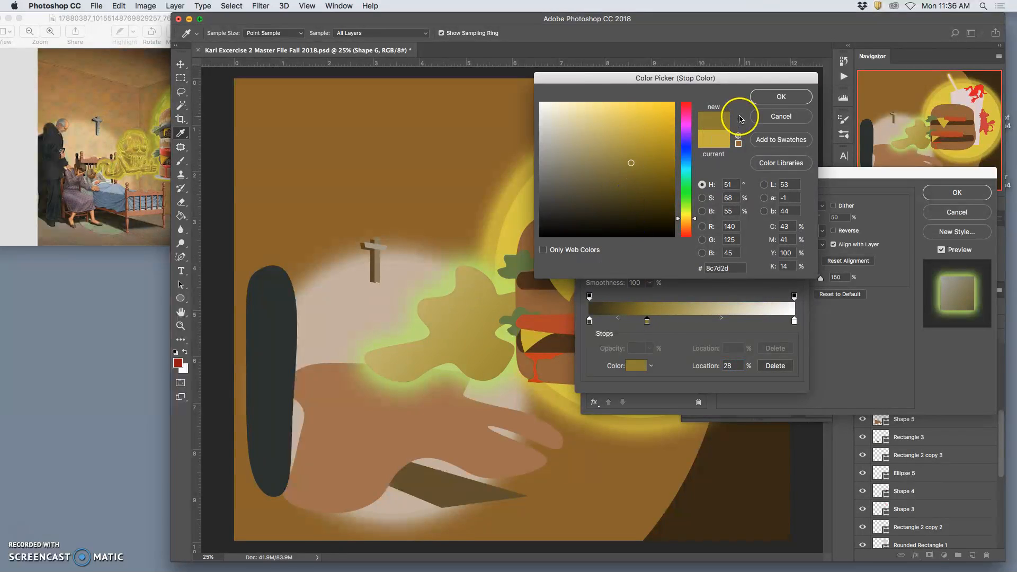
left_click(781, 96)
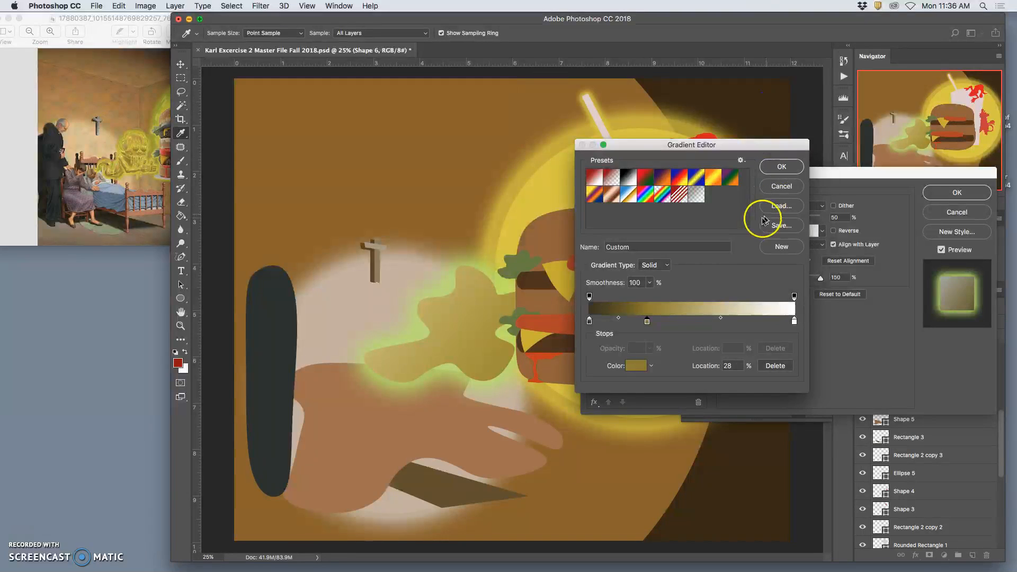
left_click(781, 166)
- Set the blob's Gradient Overlay to a 127° angle and 106% scale, and apply the layer style
left_click_drag(821, 281, 797, 280)
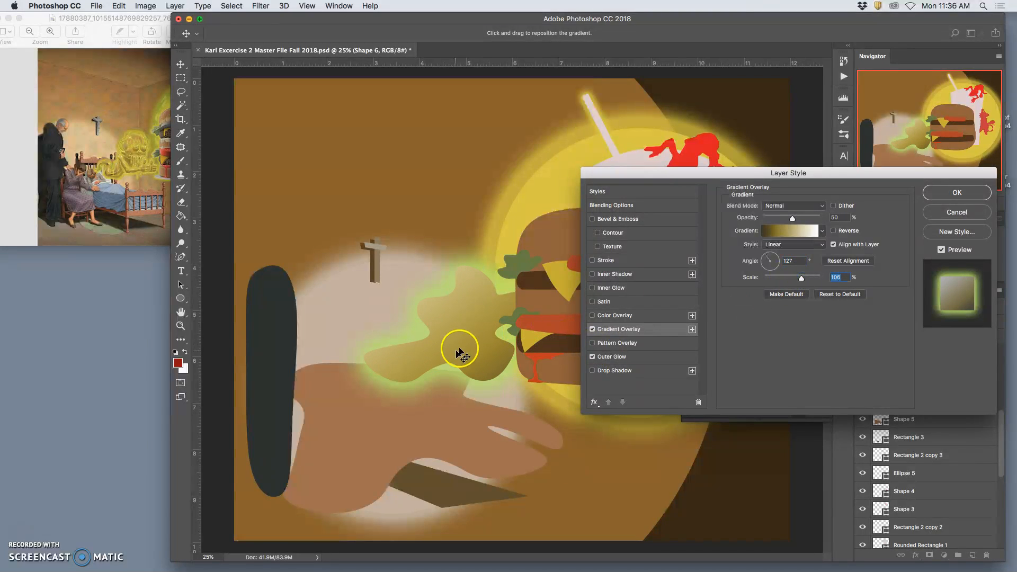
left_click(957, 193)
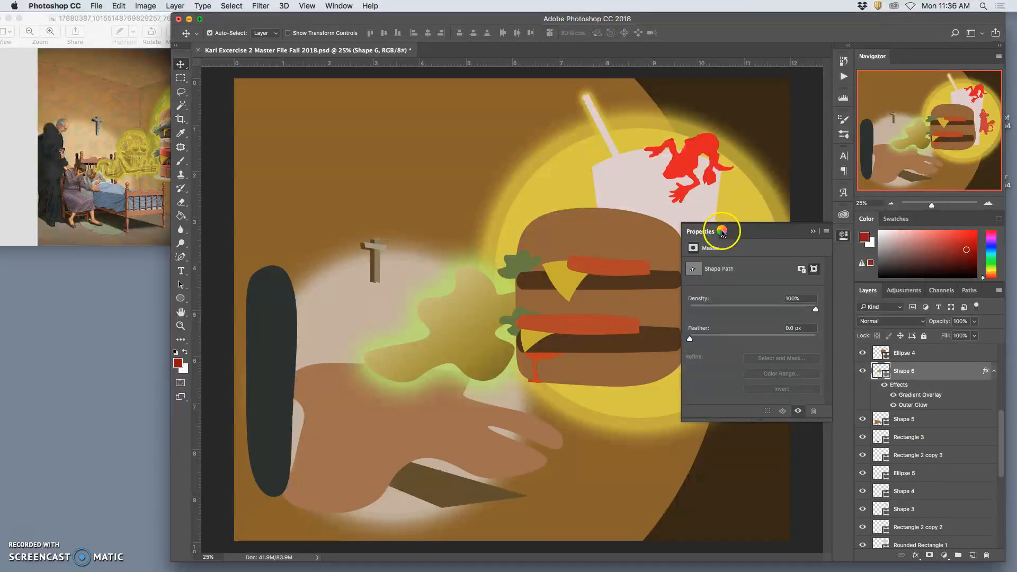
- Draw a three-sided polygon about 2029 px wide across the canvas's upper edge and fill it dark olive #3b392c
left_click(154, 20)
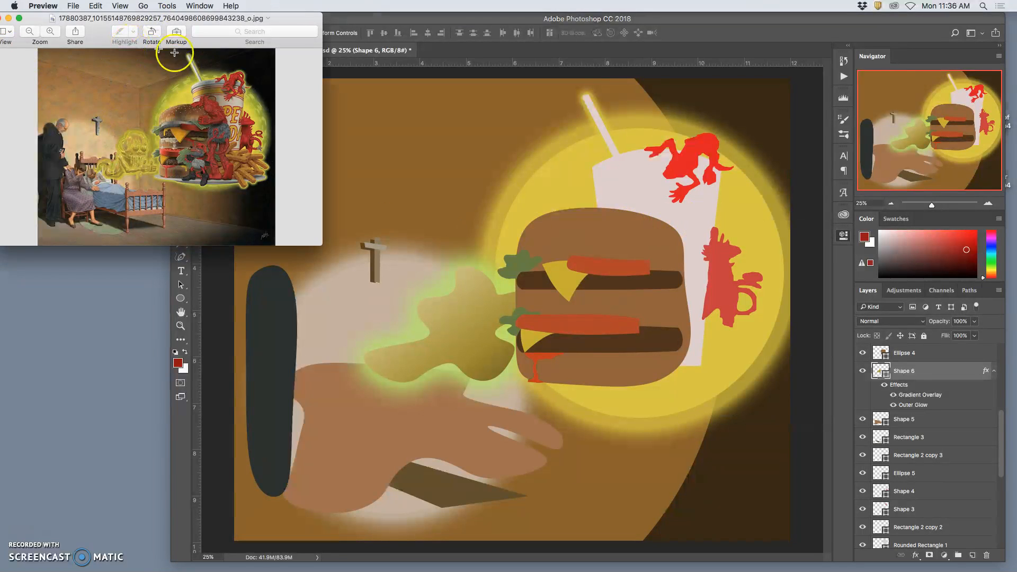
left_click(605, 277)
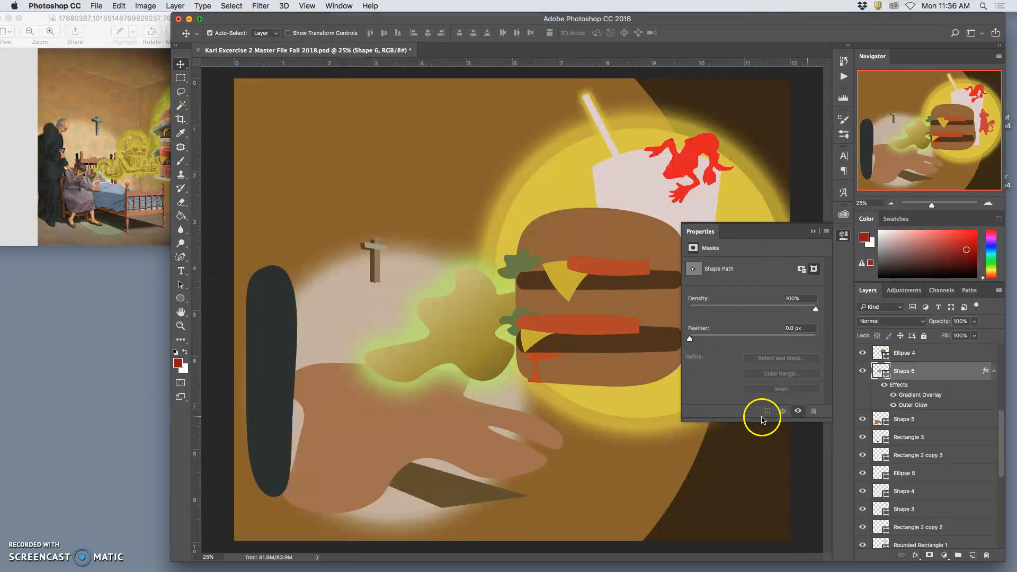
left_click_drag(184, 298, 220, 328)
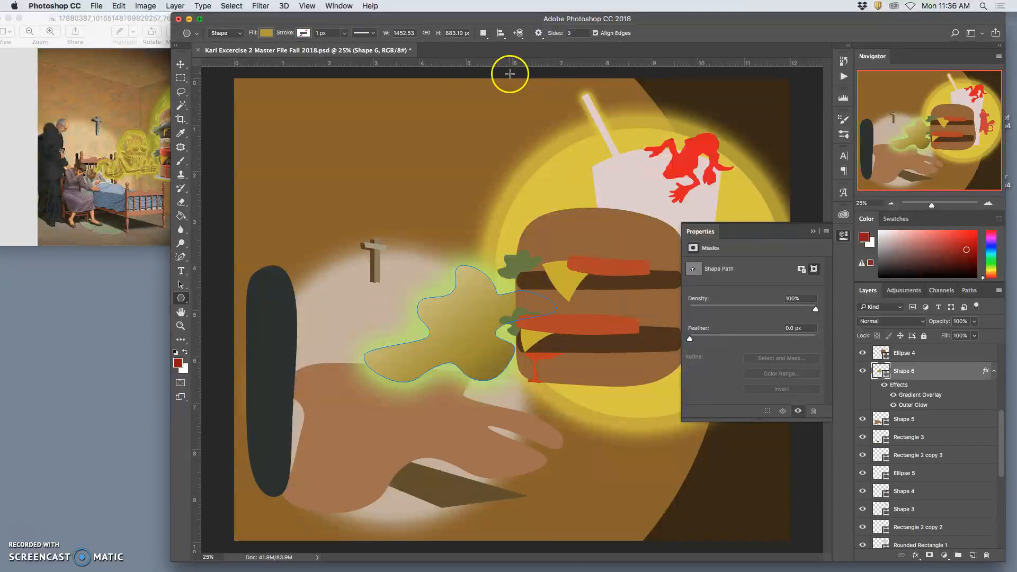
left_click_drag(468, 73, 620, 114)
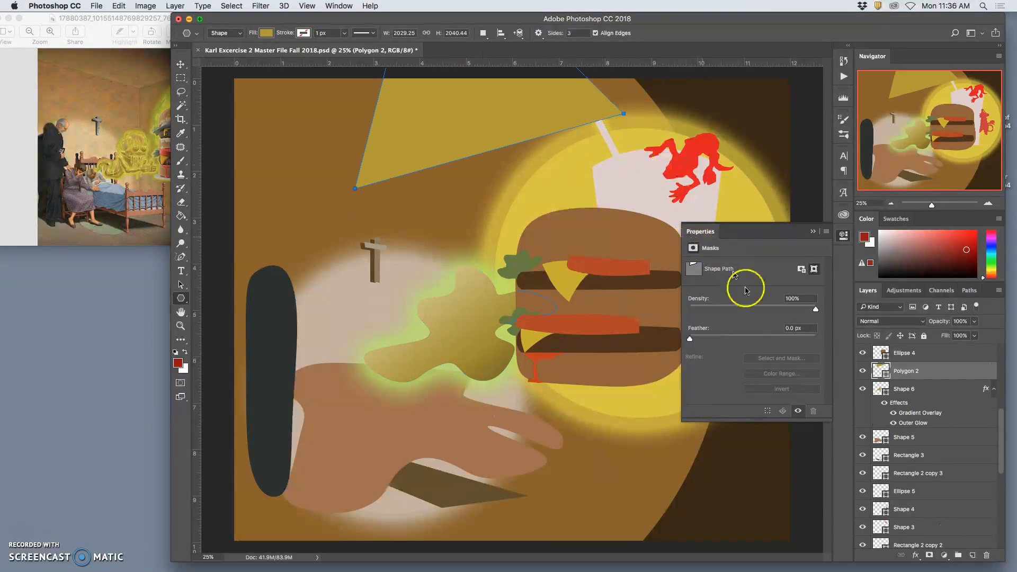
double_click(880, 371)
left_click(586, 197)
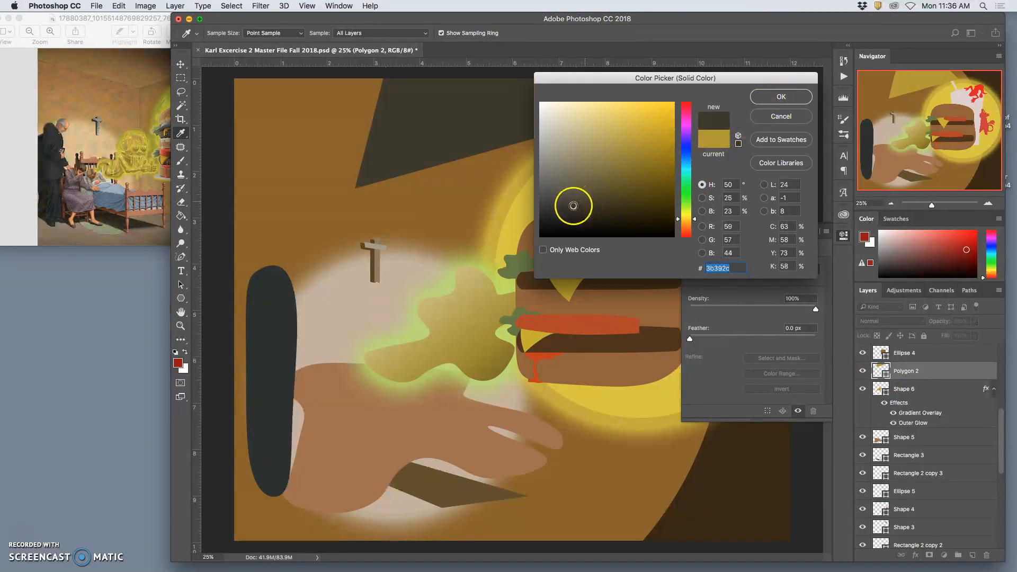
left_click(781, 97)
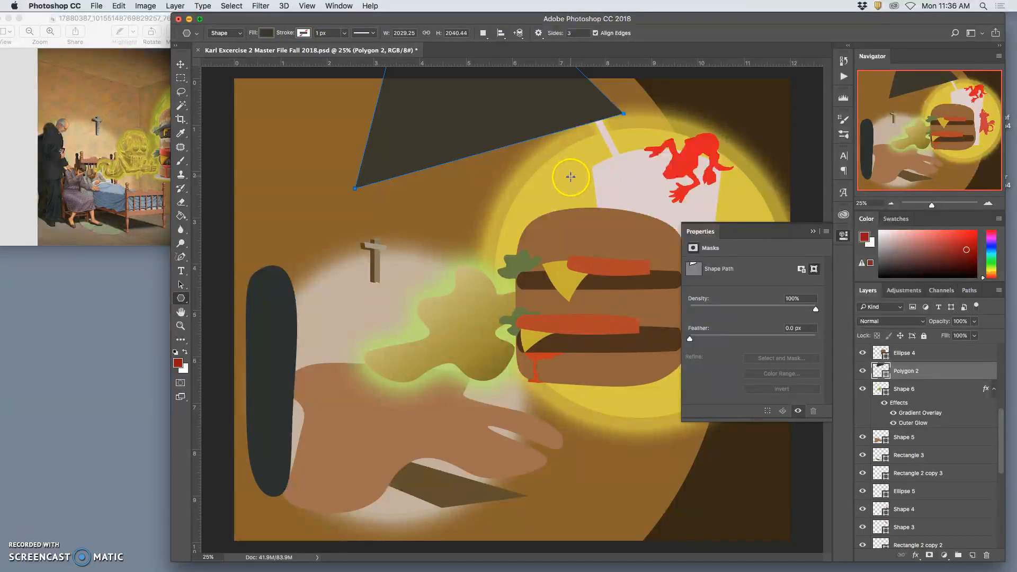
- Show the Background copy reference layer and move the dark triangle up toward the painting's upper-right corner
key("super+minus")
scroll(848, 392, "up", 8)
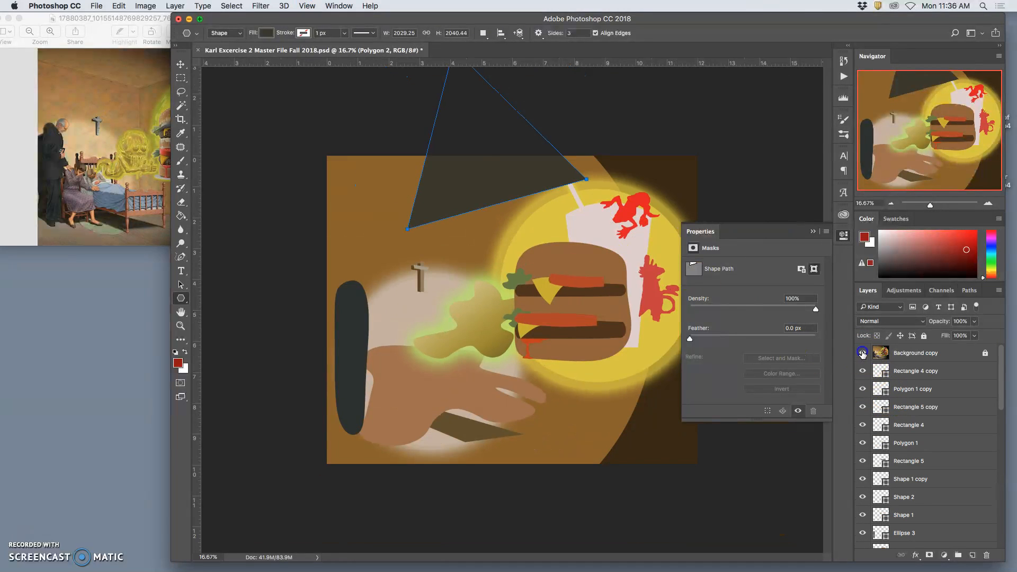
left_click(862, 353)
left_click(181, 64)
left_click_drag(472, 171, 545, 113)
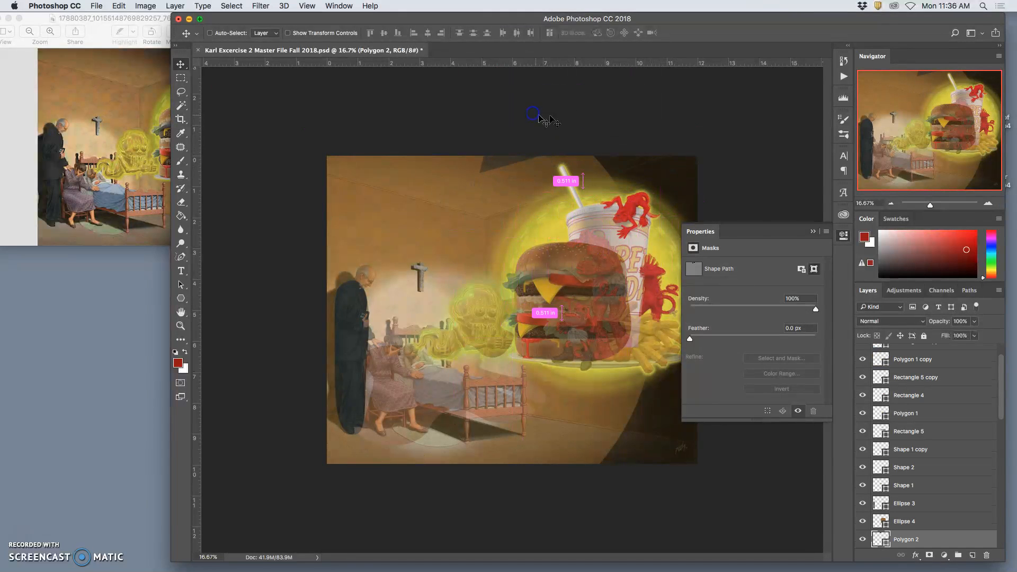
- Rotate the dark triangle clockwise and stretch and slant it over the shadow in the painting's upper-right corner
key("super+t")
left_click_drag(681, 164, 644, 235)
left_click_drag(565, 134, 576, 177)
right_click(552, 160)
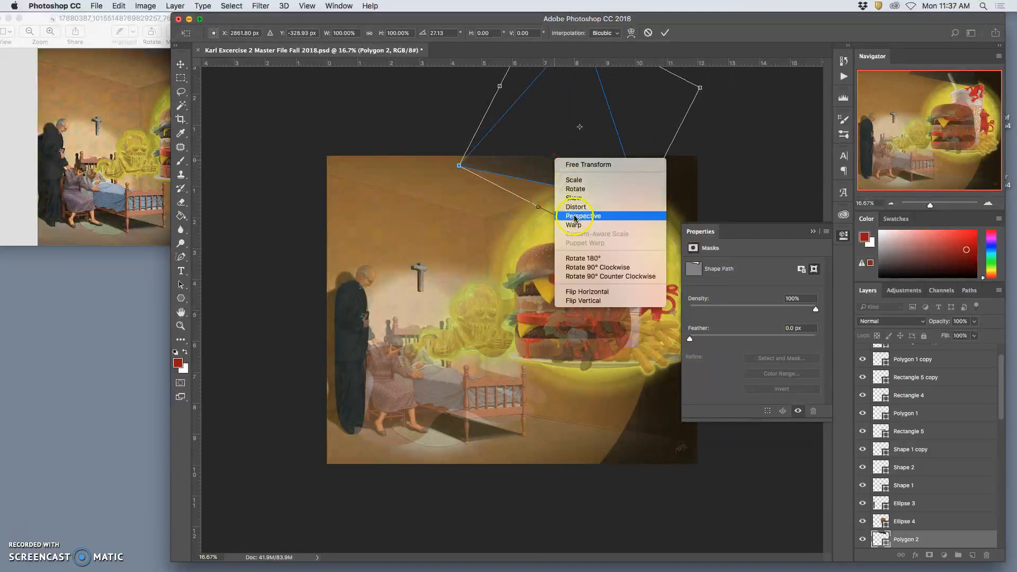
left_click(506, 178)
left_click_drag(459, 165, 404, 156)
left_click_drag(559, 144, 602, 143)
left_click_drag(673, 247, 682, 294)
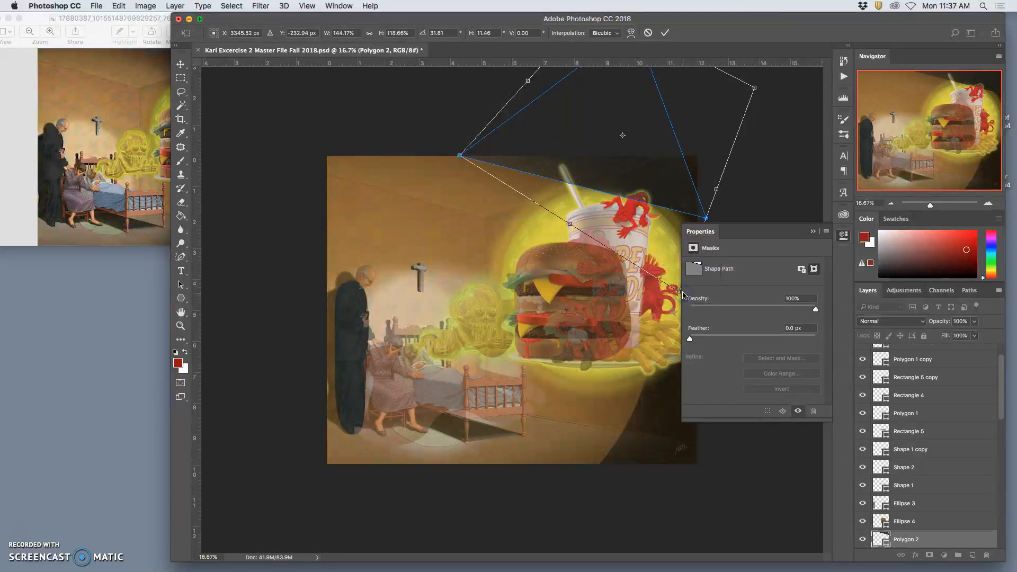
key("Return")
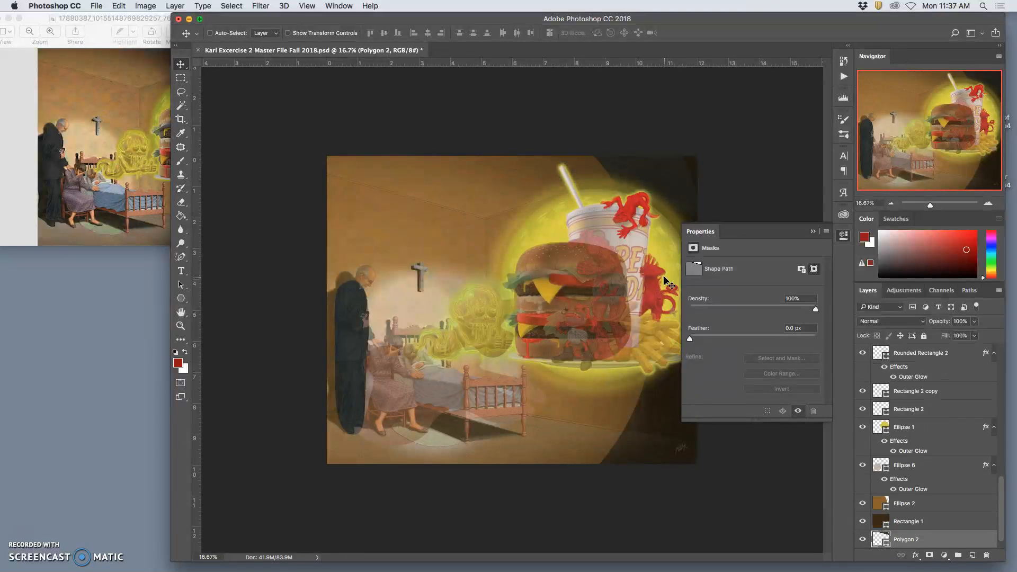
- Restack the dark triangle layer to directly above the Ellipse 2 background layer and below Ellipse 6
key("super+bracketright")
key("super+bracketright")
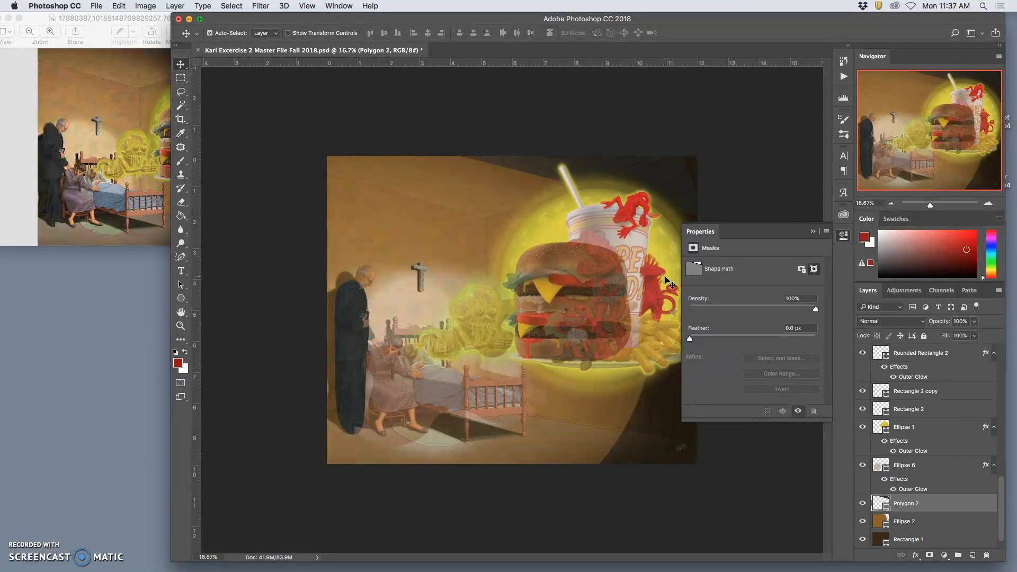
key("super+bracketleft")
key("super+bracketright")
- Distort the dark triangle by its corners so its lower edge slopes more steeply along the reference's shadow
key("super+t")
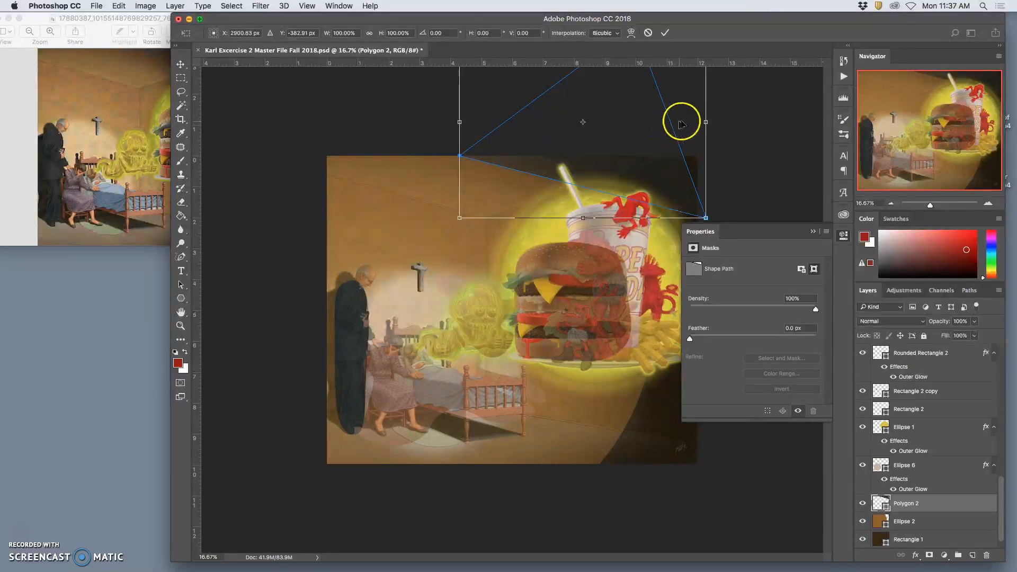
right_click(652, 176)
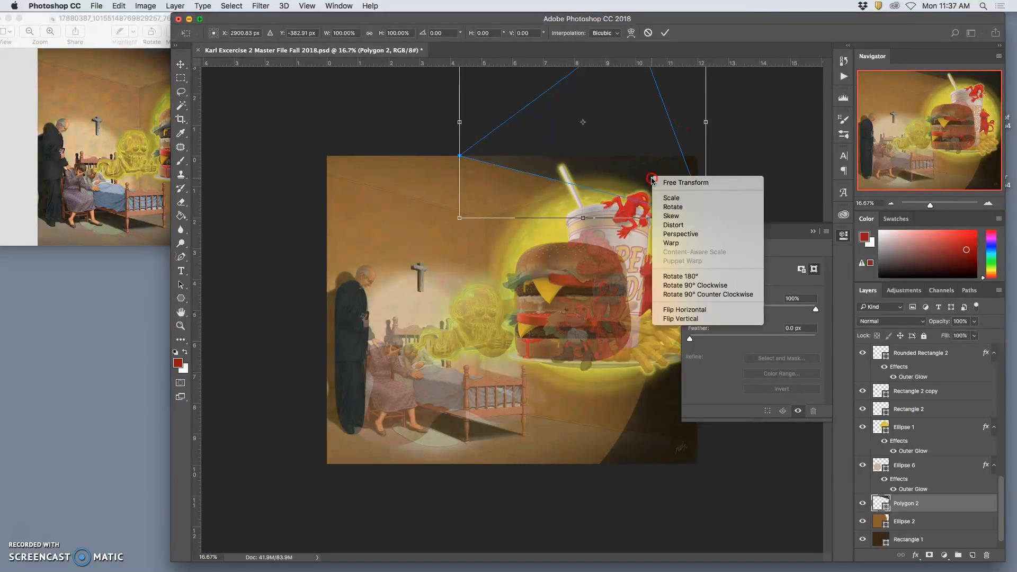
left_click(674, 225)
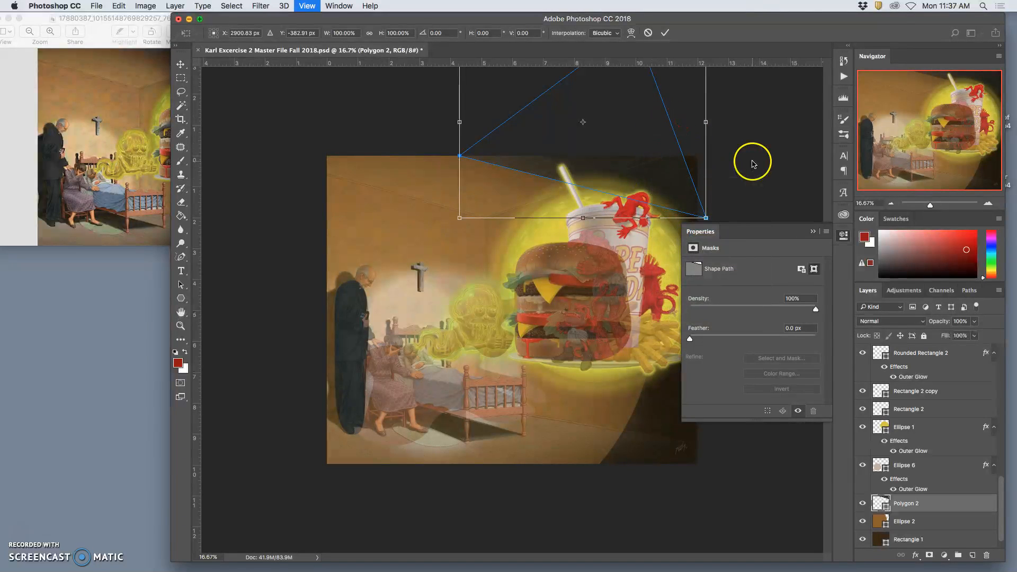
key("super+minus")
left_click_drag(658, 96, 713, 104)
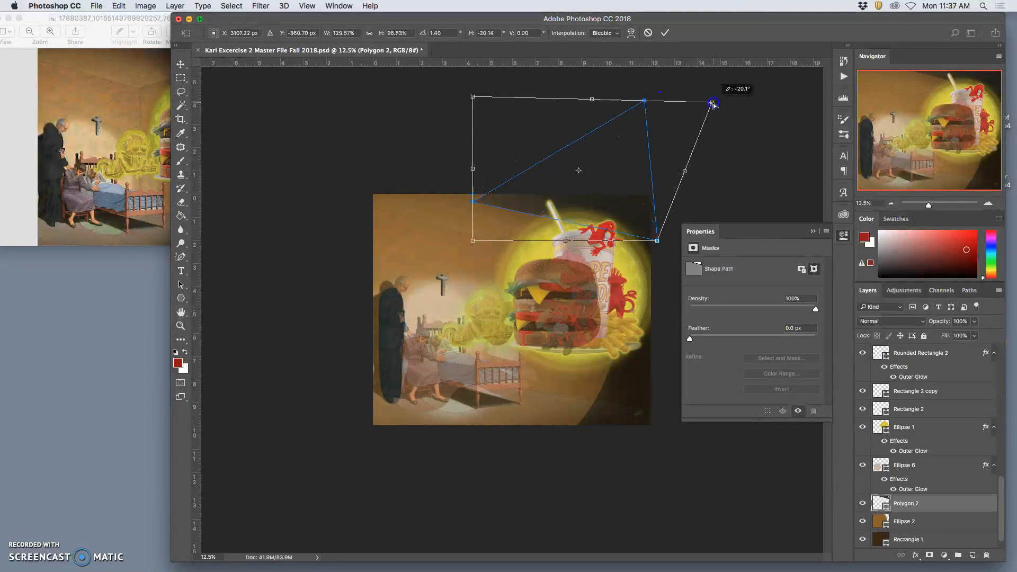
left_click_drag(473, 97, 494, 70)
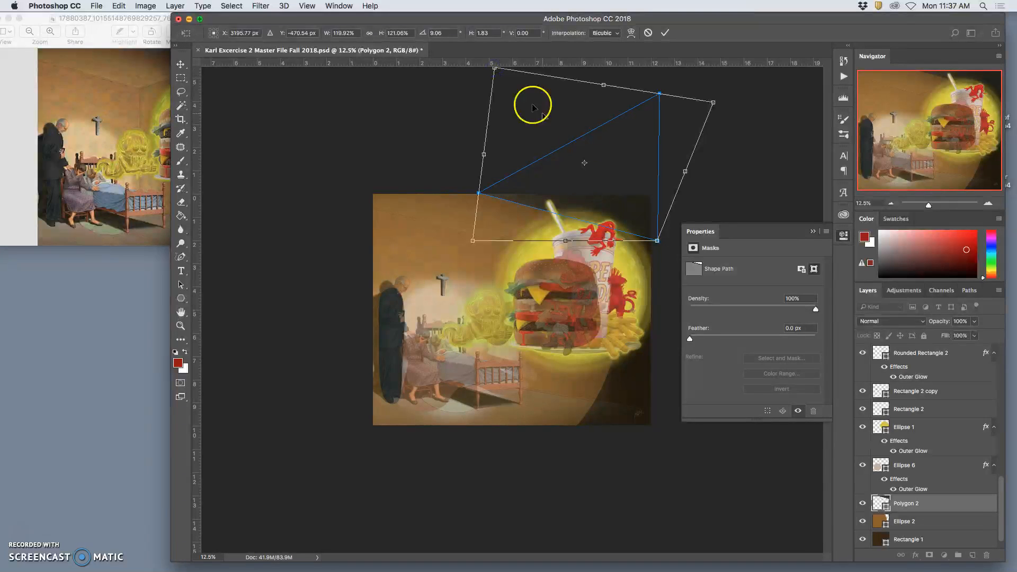
left_click_drag(657, 241, 661, 263)
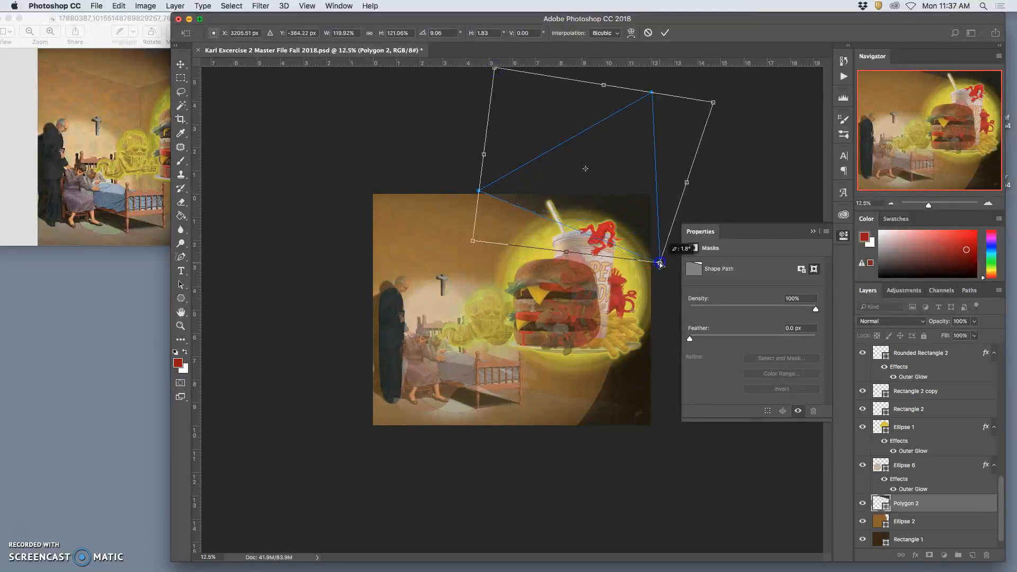
key("Return")
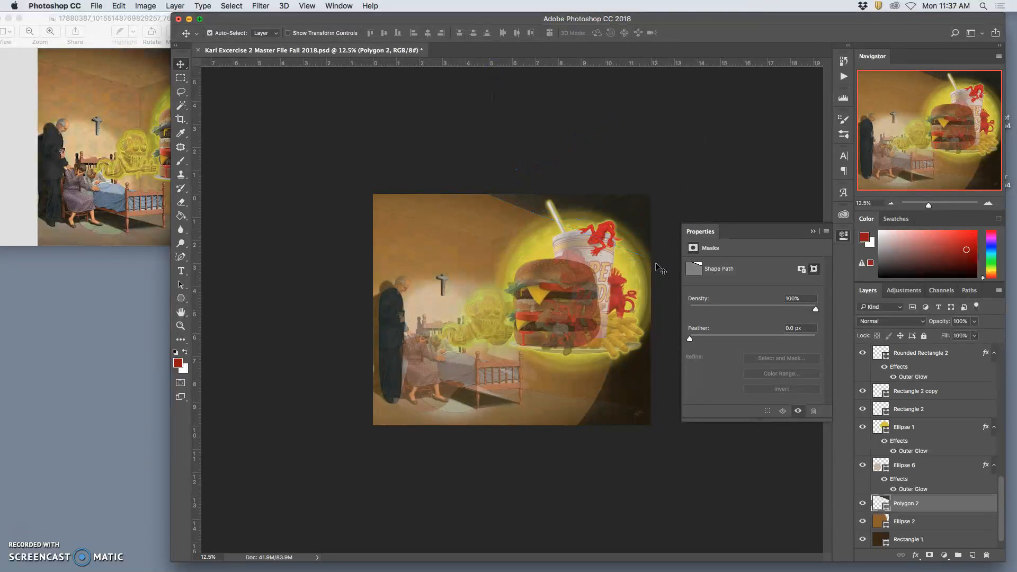
- Duplicate the dark triangle and move the copy down to the painting's lower-right corner
left_click(659, 267, "alt")
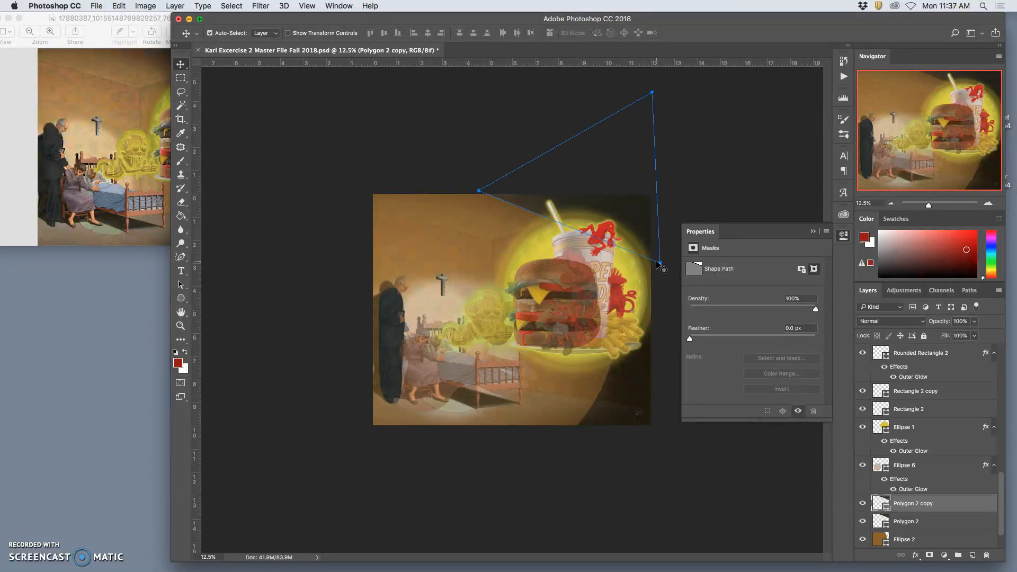
key("super+t")
left_click_drag(615, 202, 641, 456)
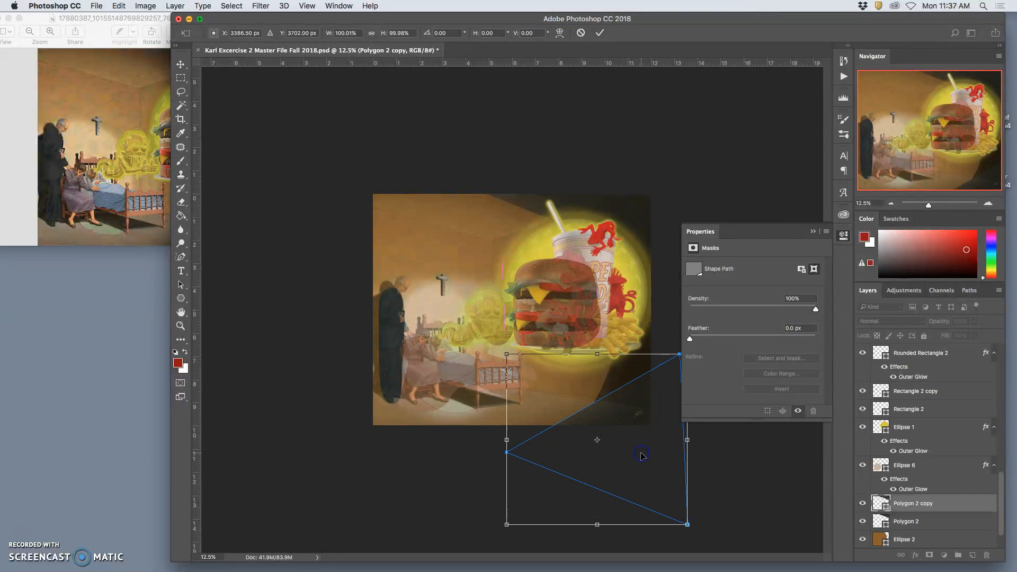
- Warp the triangle copy so its upper edge curves, and position it over the shadow in the painting's lower-right corner
right_click(633, 393)
left_click(654, 458)
left_click_drag(612, 394, 620, 408)
left_click_drag(582, 436, 628, 422)
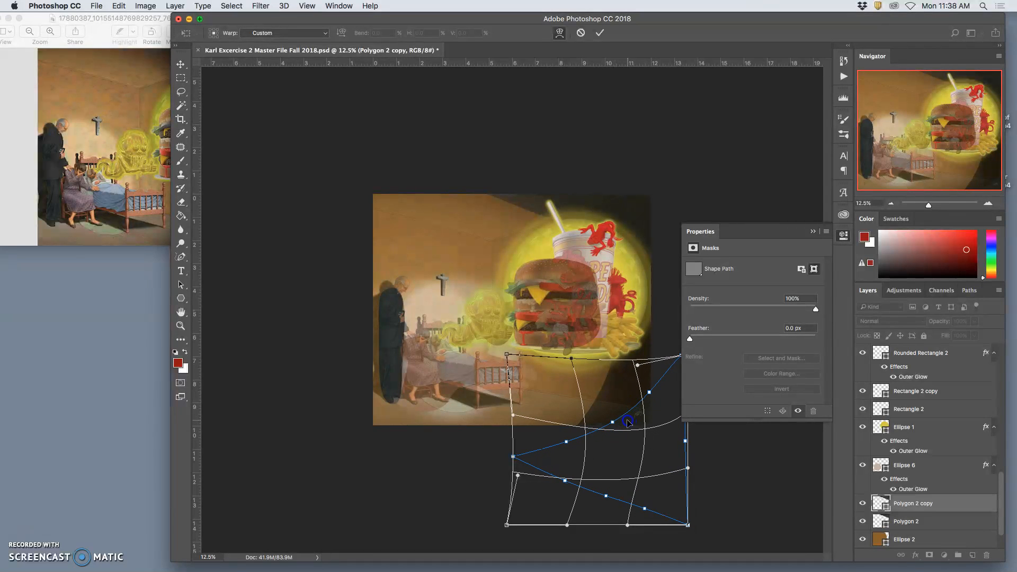
double_click(652, 435)
left_click(633, 444)
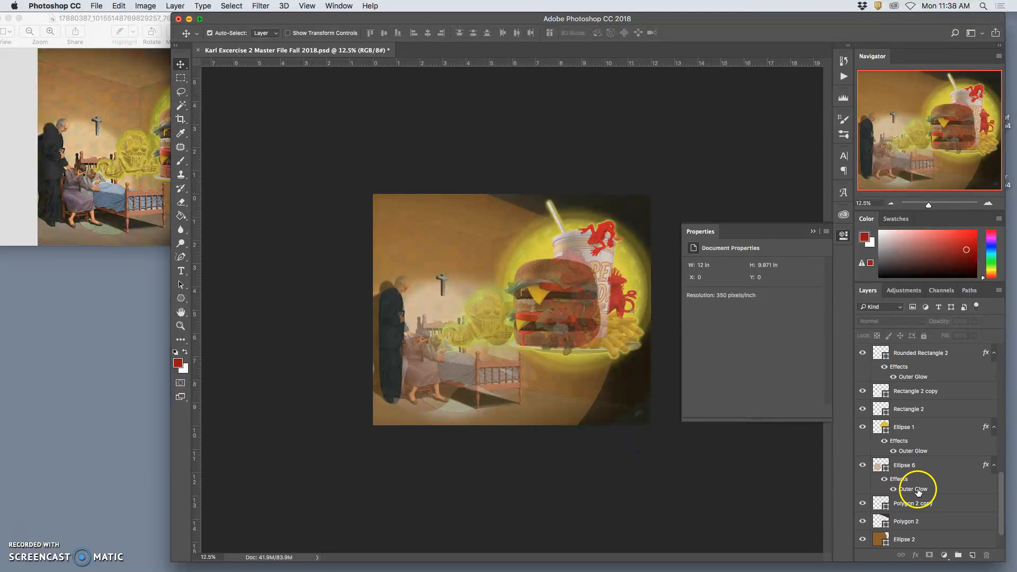
left_click(630, 410)
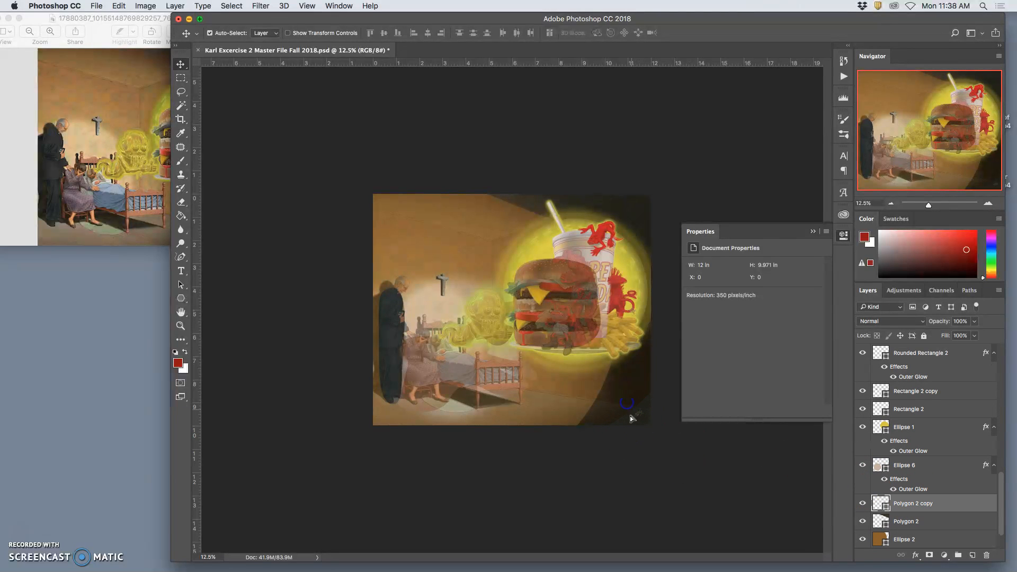
mouse_move(628, 416)
left_mouse_down()
mouse_move(622, 404)
mouse_move(625, 416)
left_mouse_up()
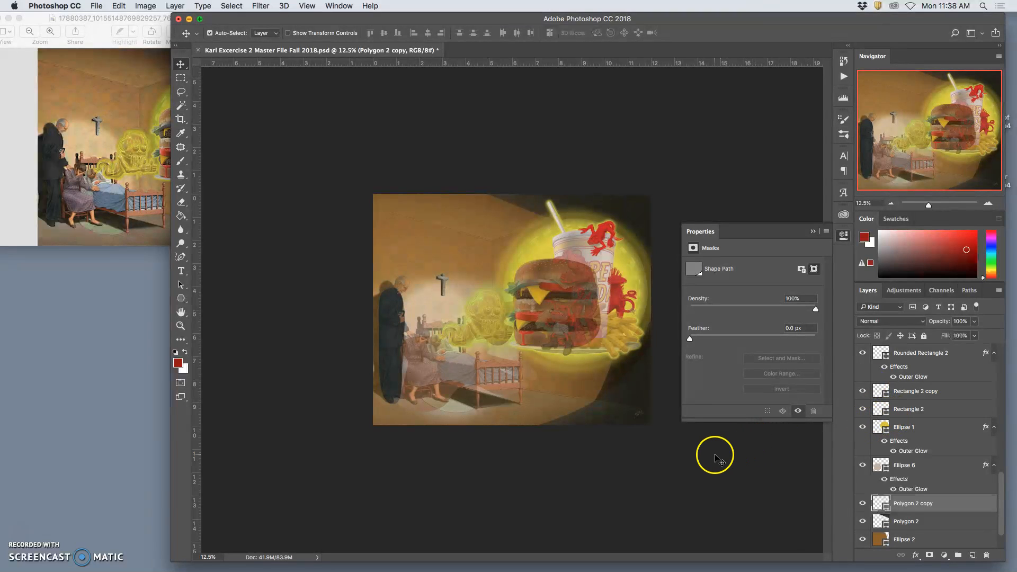
- Draw a rectangle about 4505 by 1382 px across the bottom of the painting for the floor
left_click(181, 298)
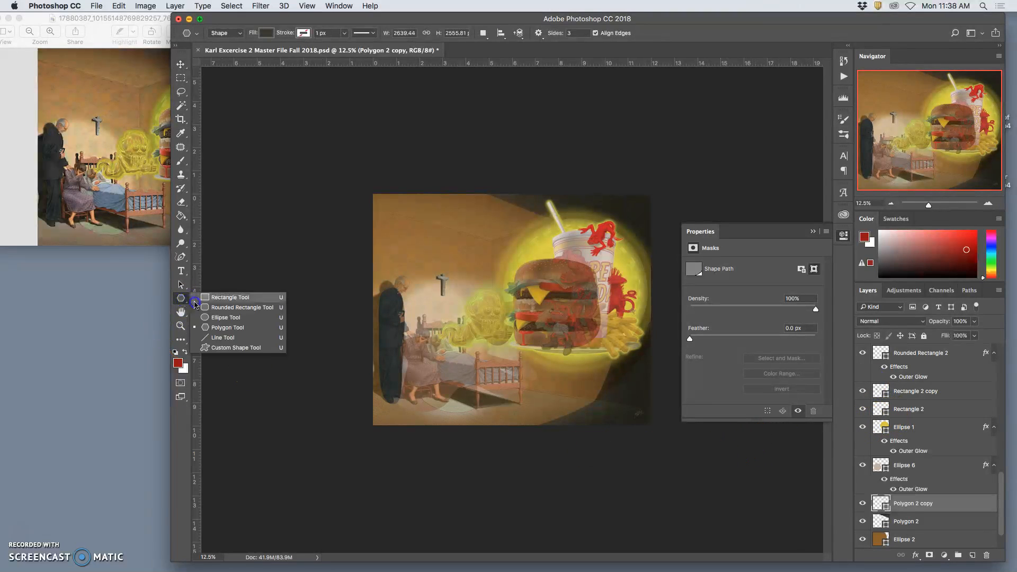
left_click(228, 298)
left_click_drag(332, 380, 629, 470)
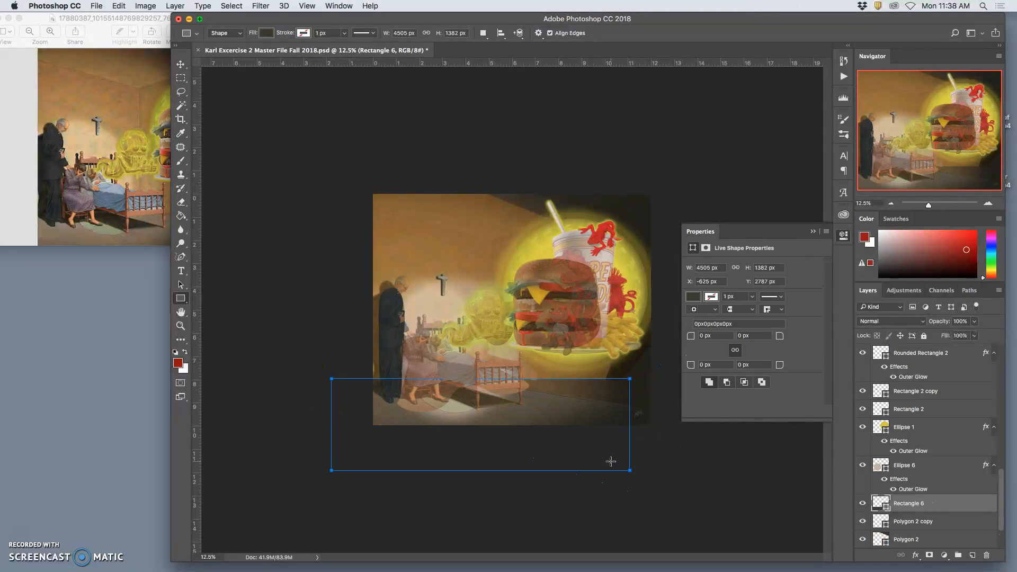
- Distort the floor rectangle by its corners so its upper edges meet behind the bed and follow the reference's floor line
key("super+t")
right_click(602, 438)
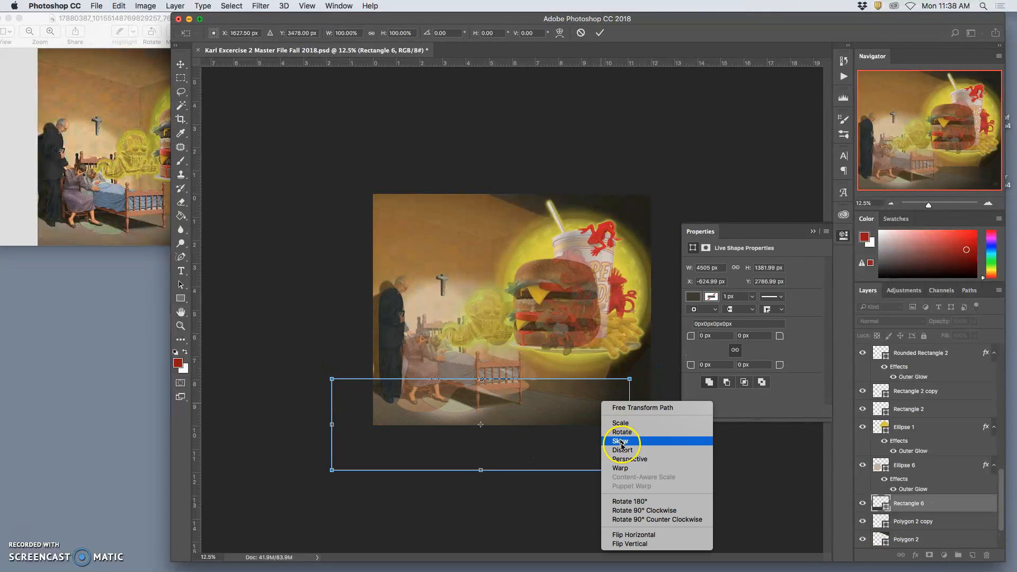
left_click(624, 449)
left_click_drag(629, 379, 664, 412)
left_click_drag(332, 379, 473, 382)
left_click_drag(332, 470, 264, 395)
left_click_drag(629, 470, 581, 517)
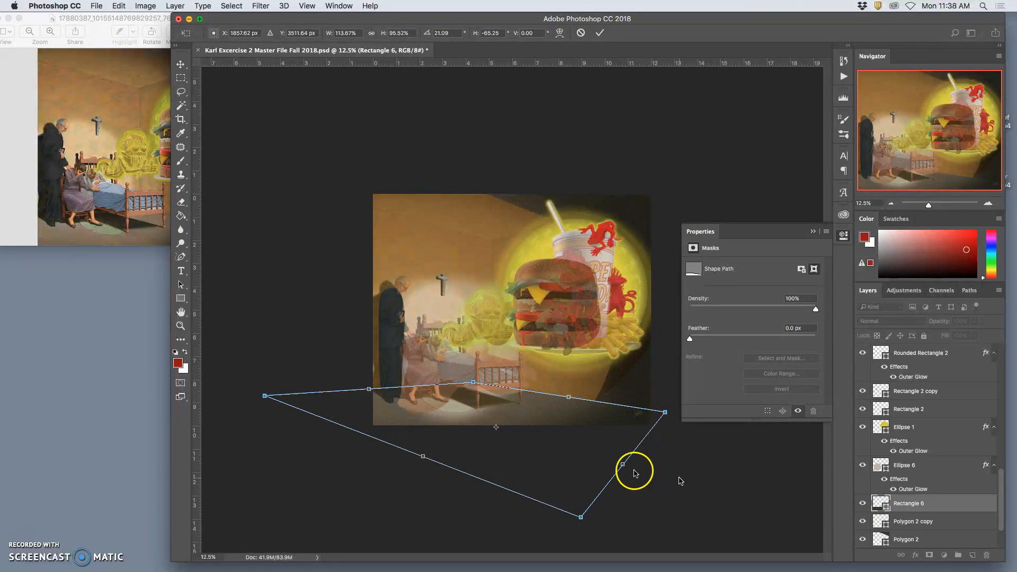
key("Return")
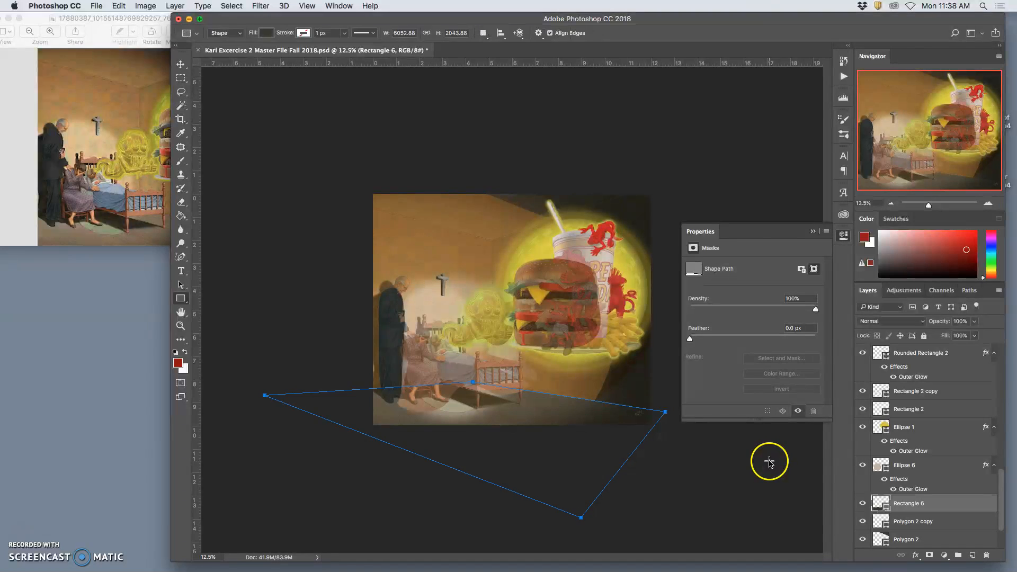
- Fill the floor shape with #aaa68b sampled from the painting's floor, and check it with the Background copy reference briefly hidden
double_click(876, 504)
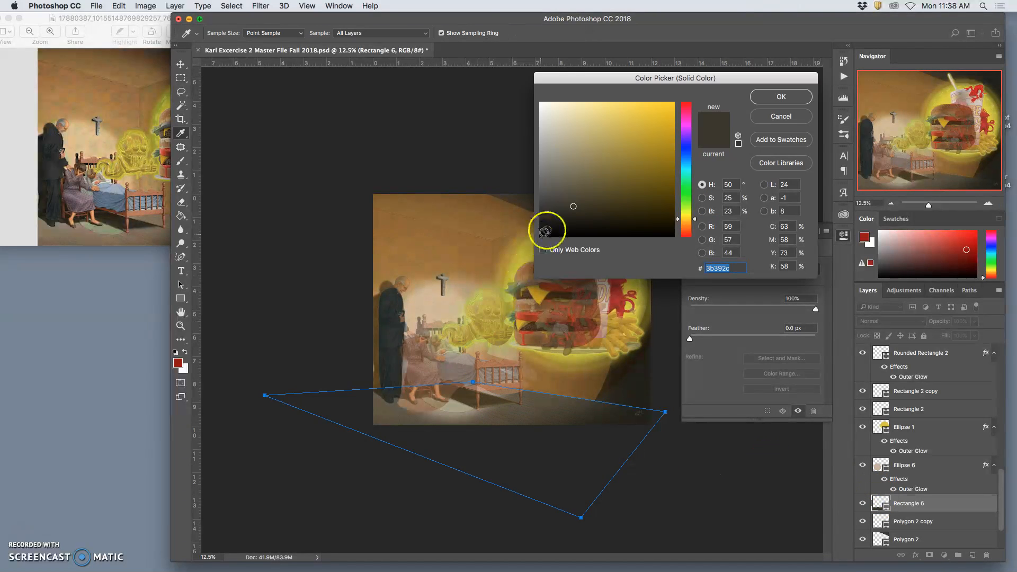
left_click(460, 400)
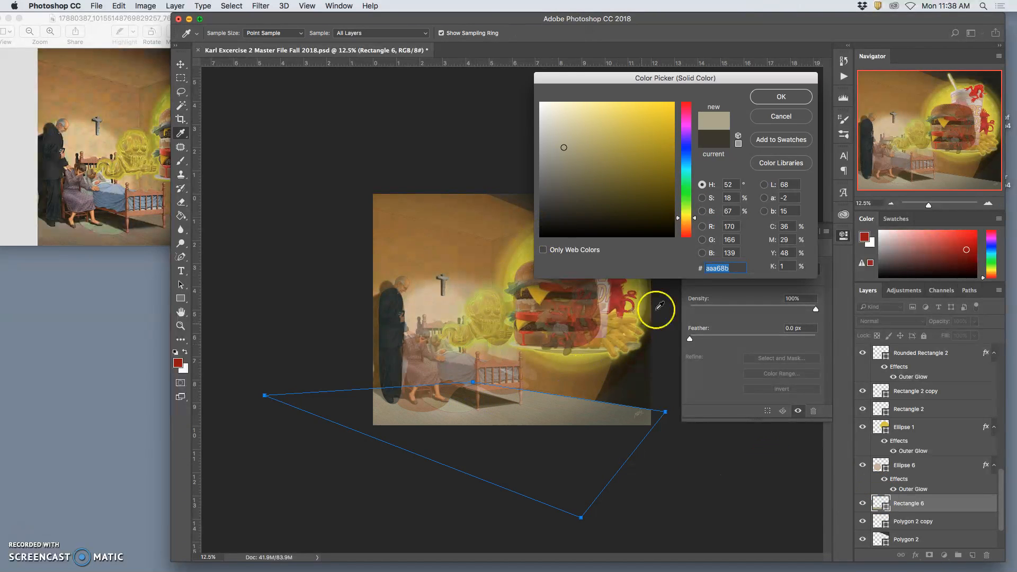
left_click(781, 98)
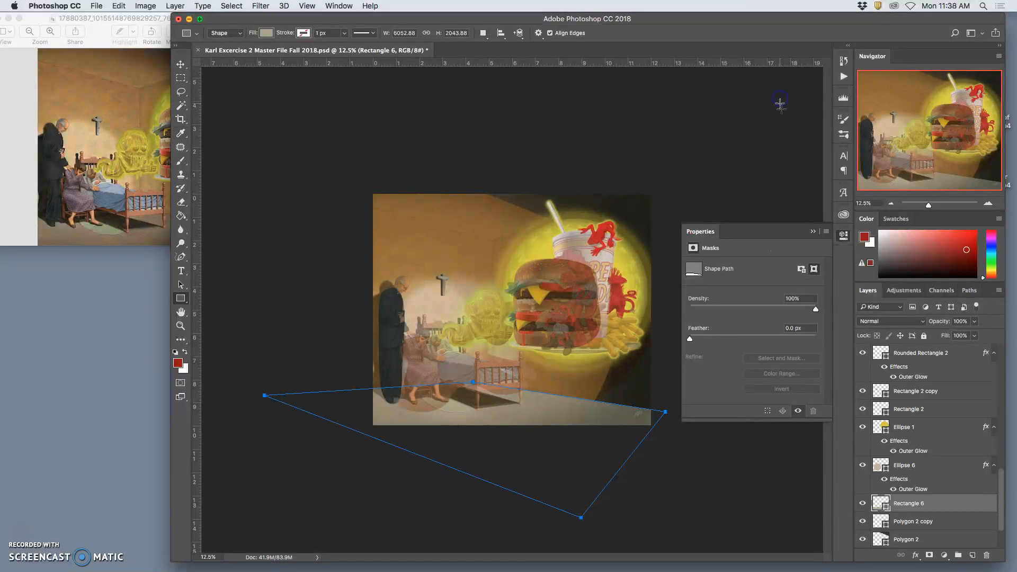
scroll(890, 365, "up", 10)
left_click(864, 353)
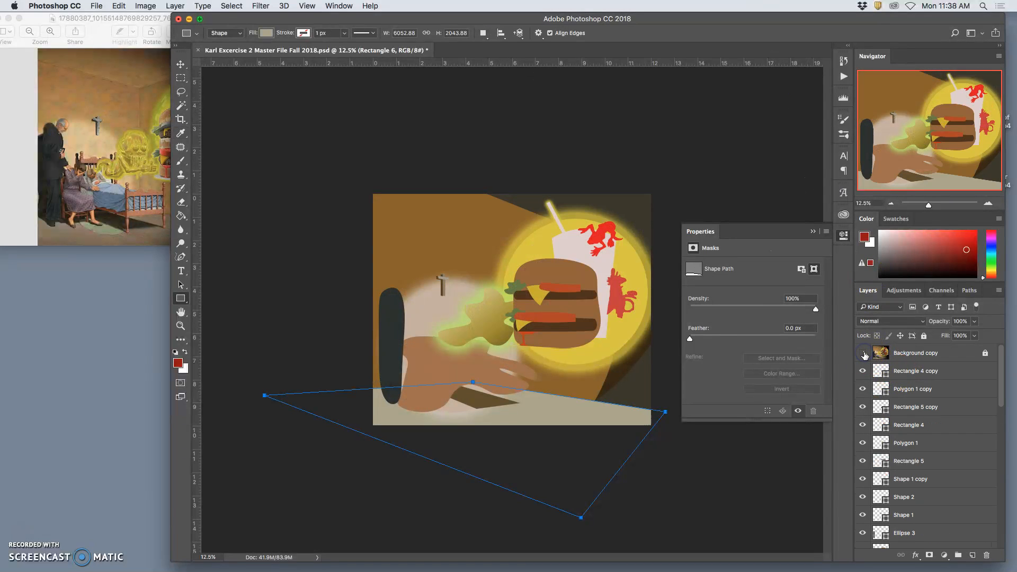
left_click(864, 354)
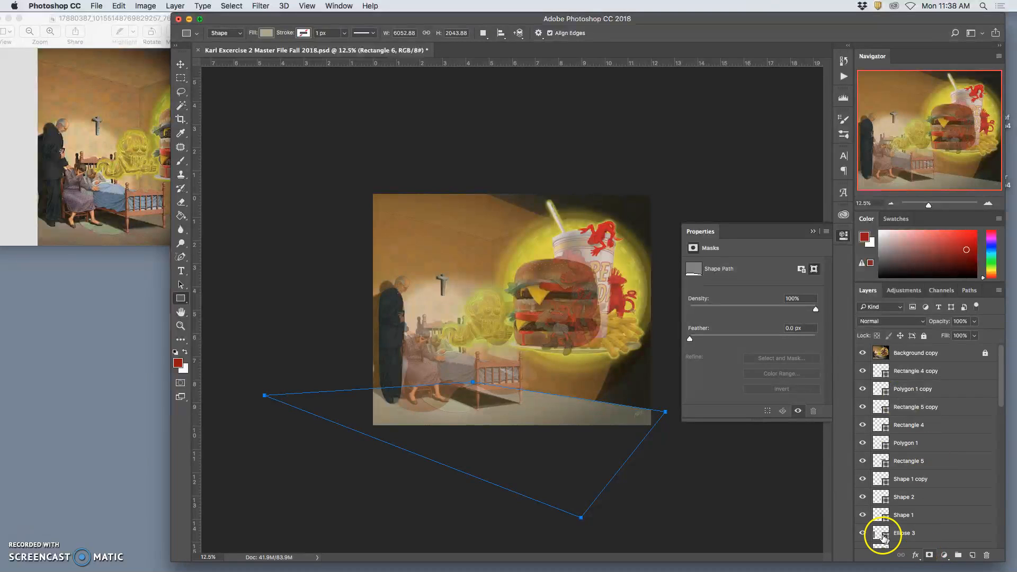
- Set the floor shape's fill to the dark brown #403b2d
scroll(883, 532, "down", 5)
double_click(878, 450)
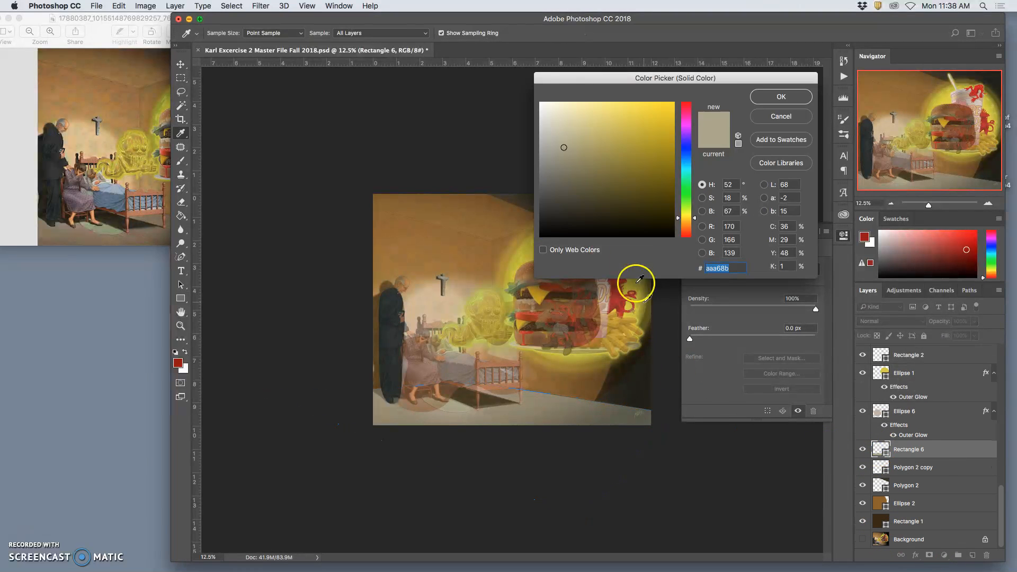
left_click(574, 196)
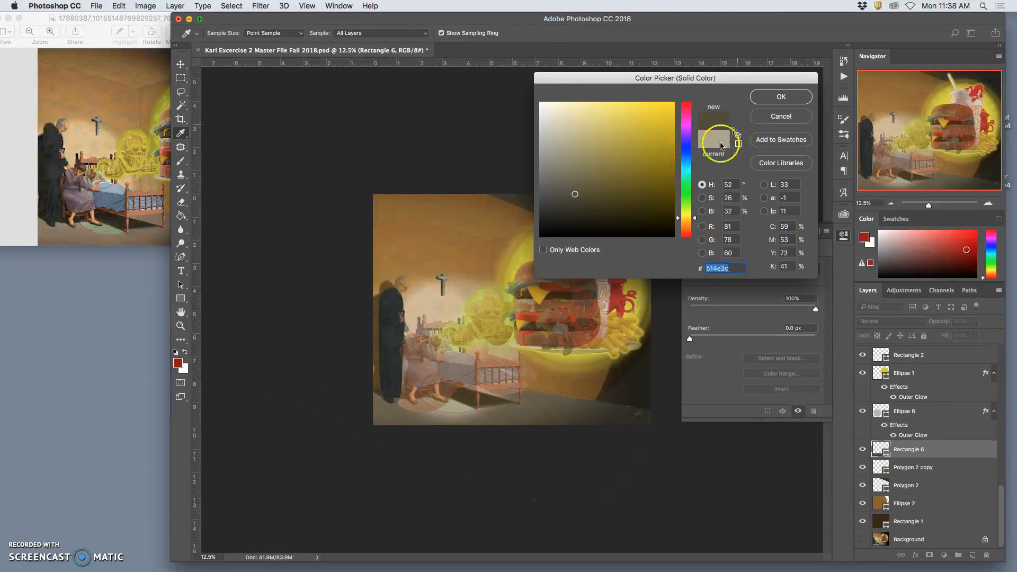
left_click(582, 202)
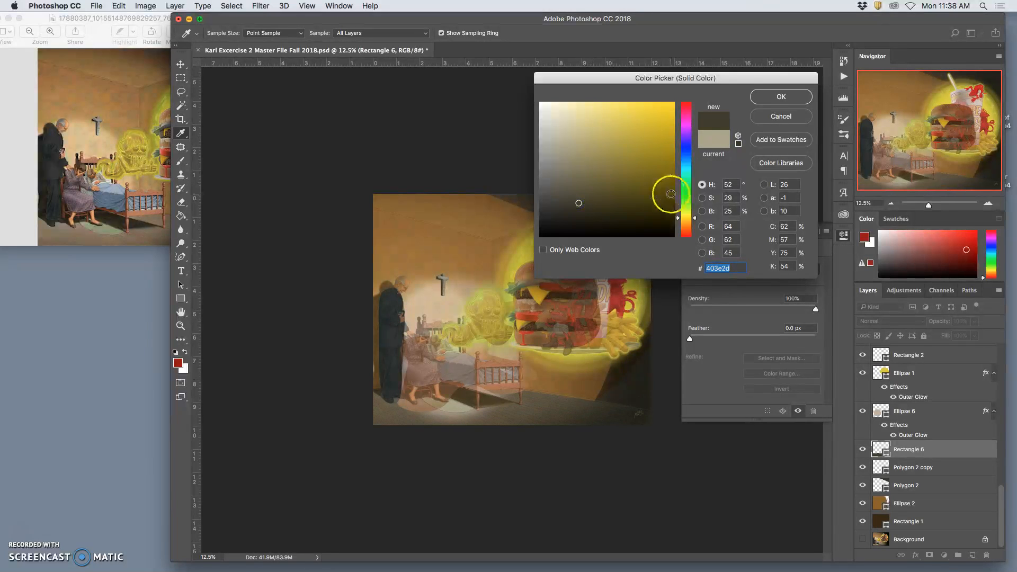
left_click(686, 221)
left_click(774, 99)
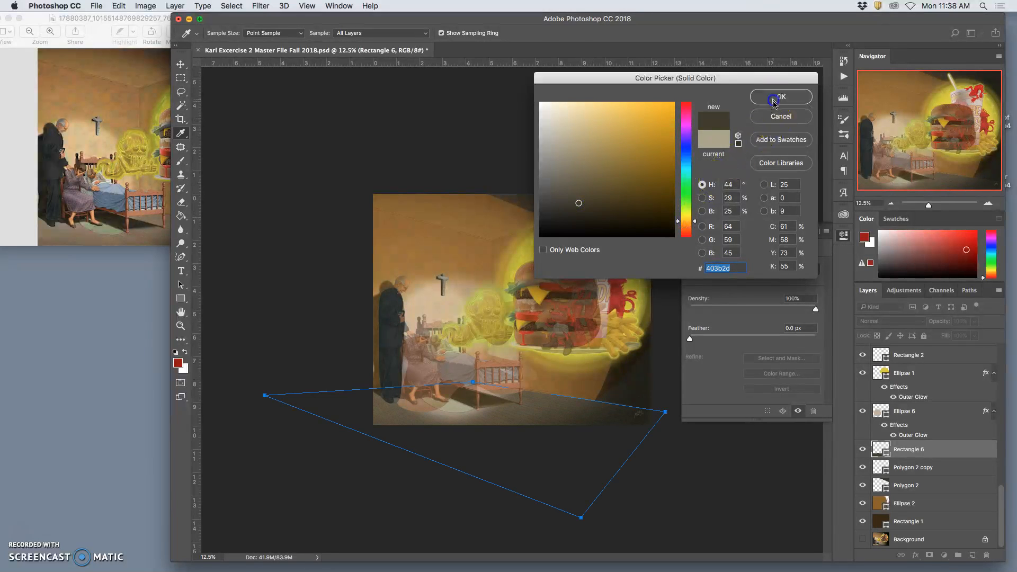
- Hide the Background copy reference layer and create a 6053 by 2044 px rectangle beyond the canvas's right edge
scroll(965, 379, "up", 10)
left_click(863, 353)
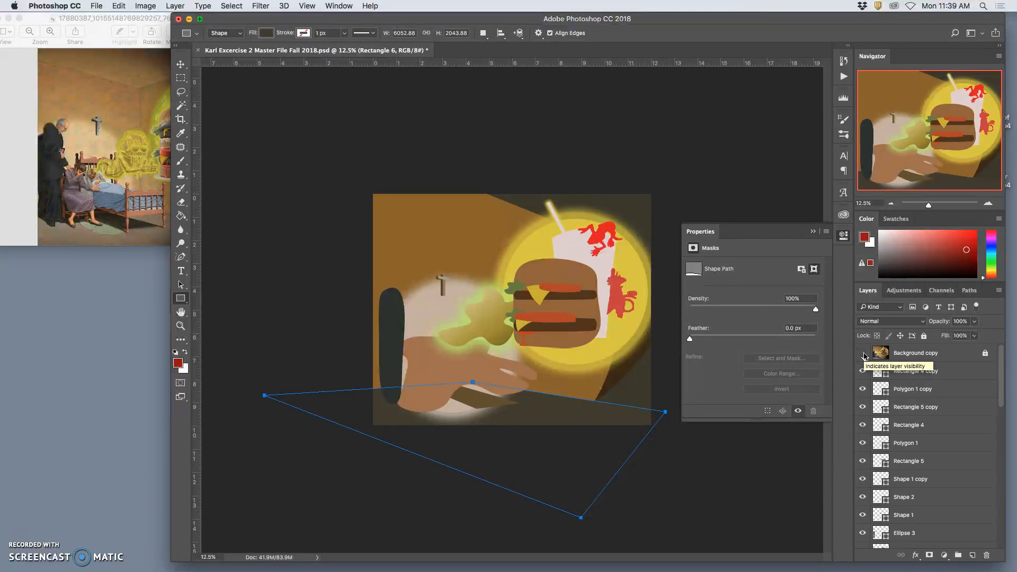
left_click(812, 232)
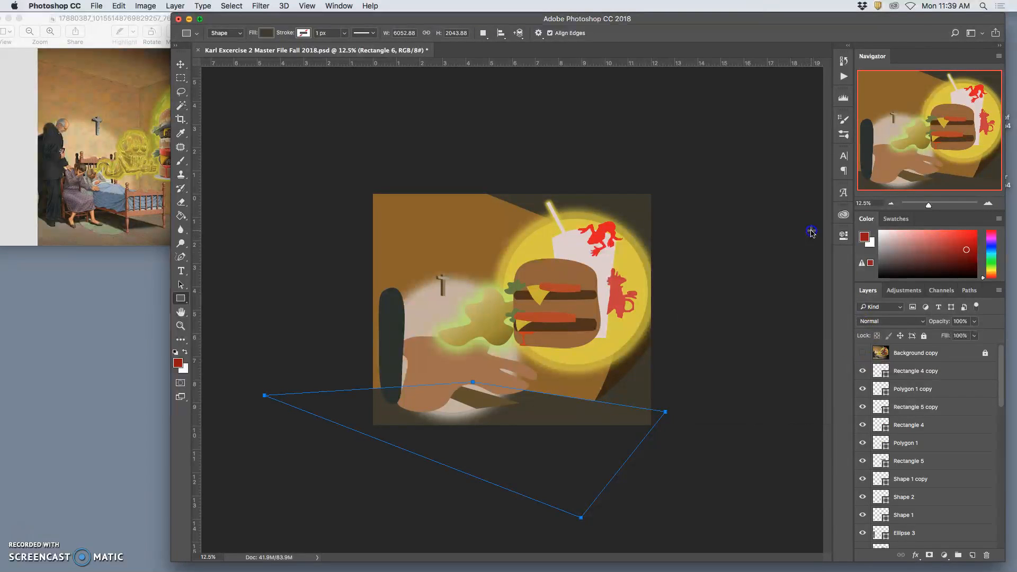
left_click(772, 314)
left_click(542, 297)
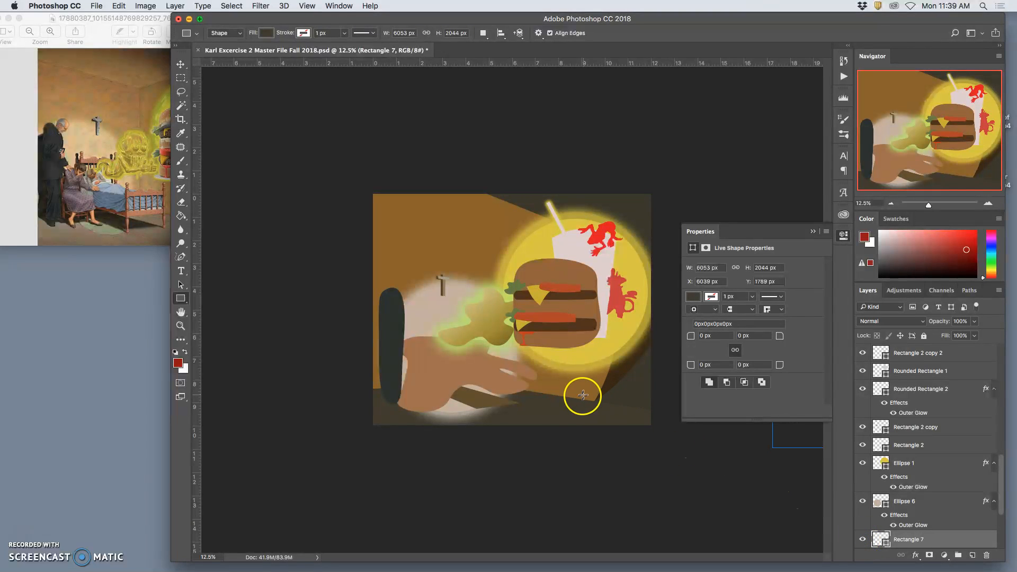
- Select the floor shape and set its fill to the lighter grey-brown #6d6551
left_click(180, 64)
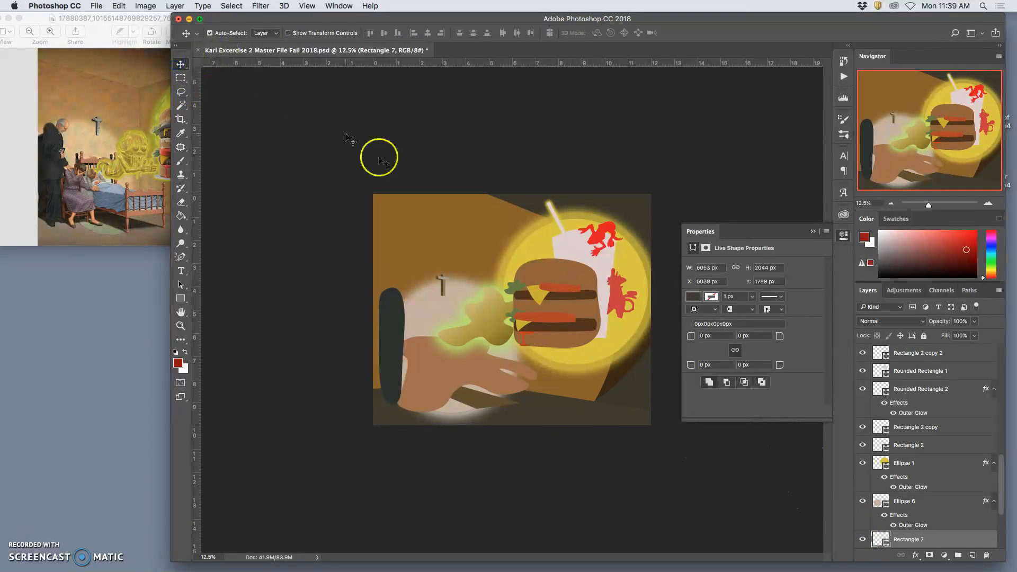
left_click(548, 413)
double_click(876, 540)
left_click_drag(606, 166, 574, 180)
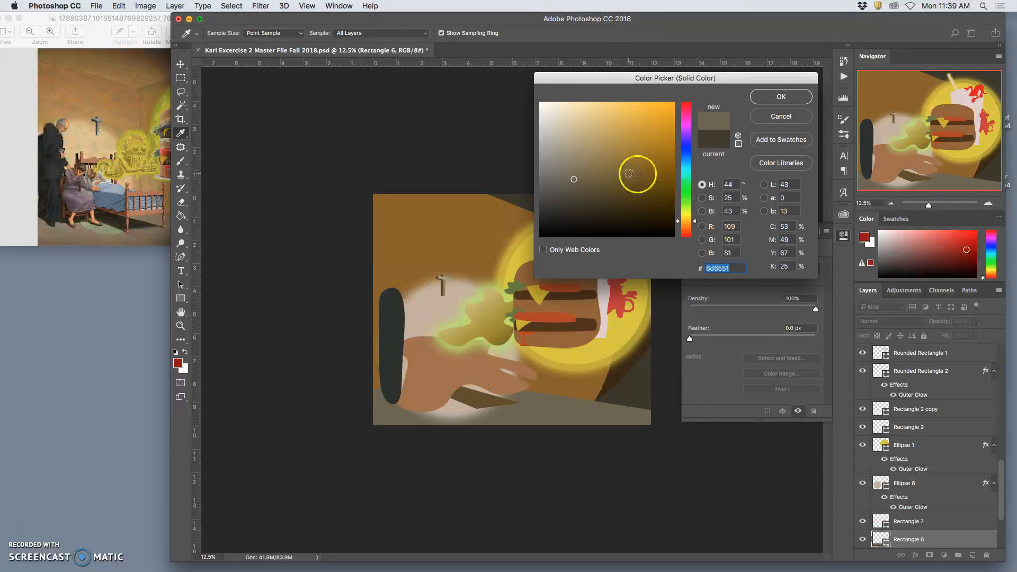
left_click(763, 98)
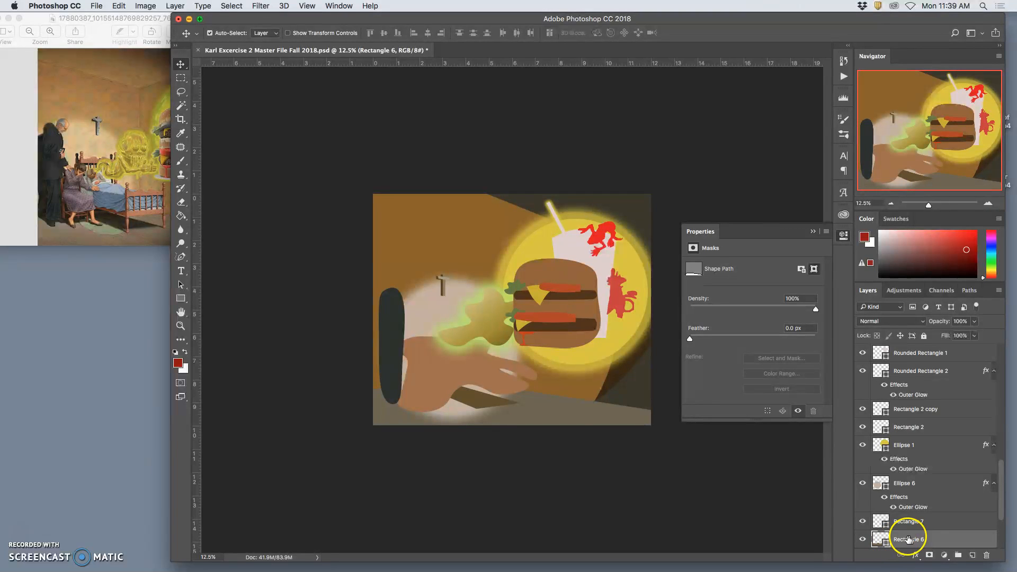
- Add a Gradient Overlay to the floor shape and set the gradient's starting stop to #2c2b26
scroll(916, 538, "down", 2)
double_click(931, 518)
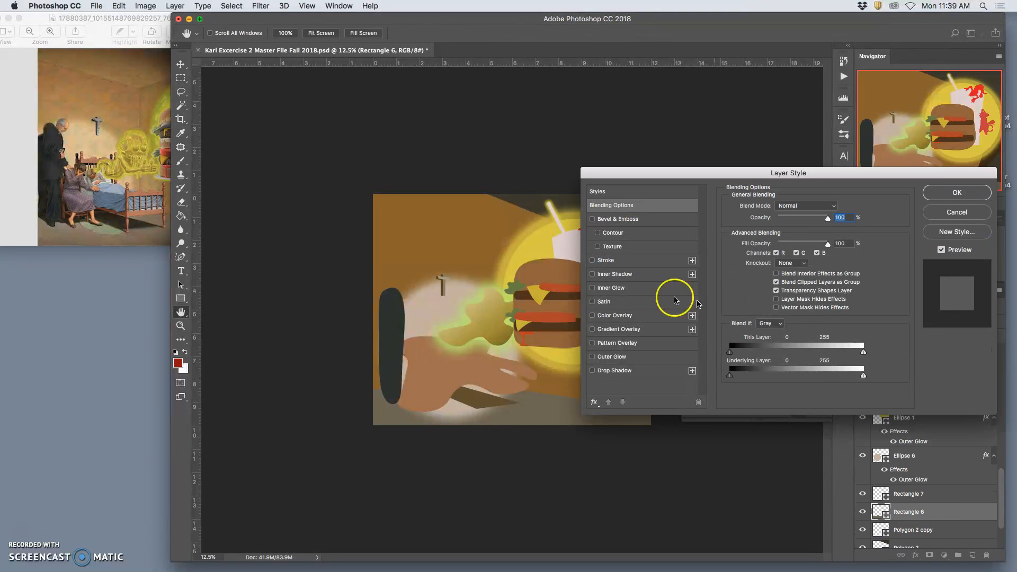
left_click(592, 329)
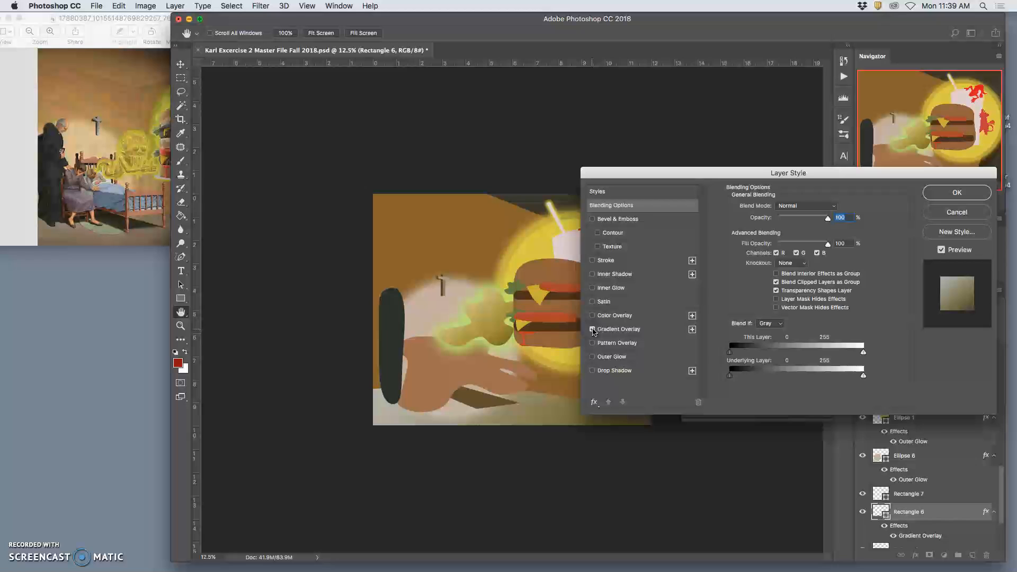
left_click(625, 331)
left_click(772, 230)
left_click(590, 321)
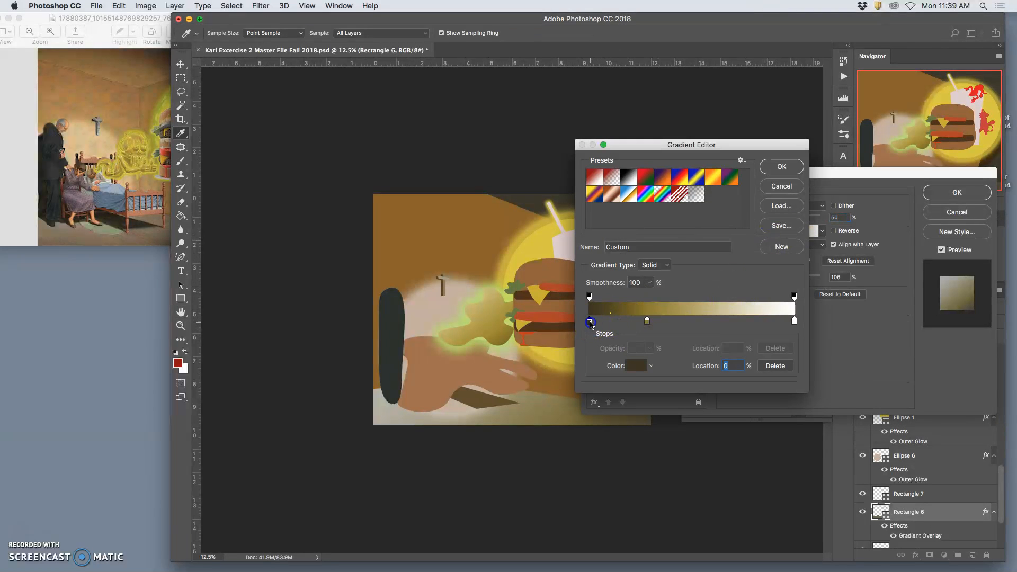
double_click(590, 321)
left_click_drag(558, 215, 558, 214)
left_click(647, 321)
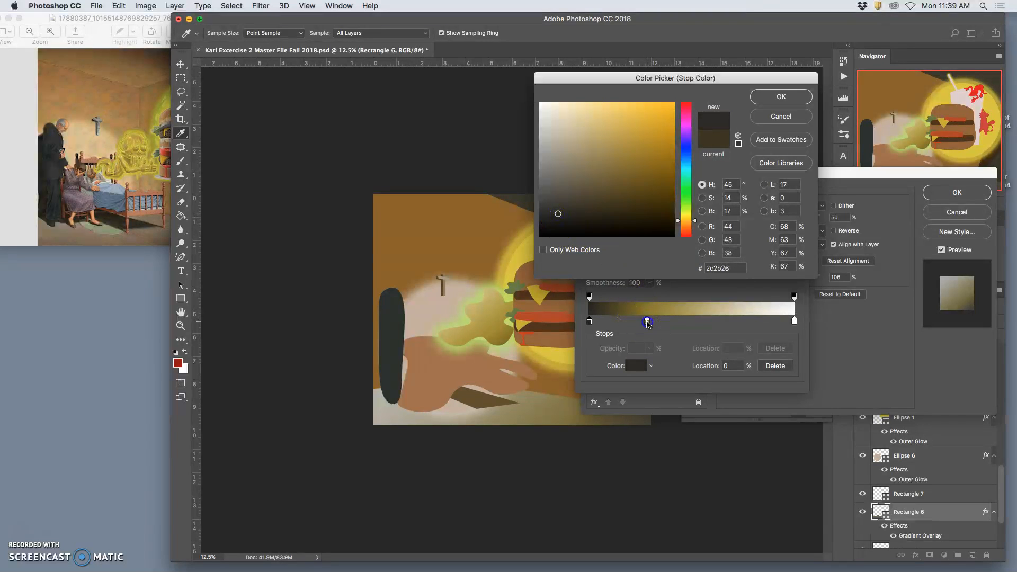
left_click(781, 96)
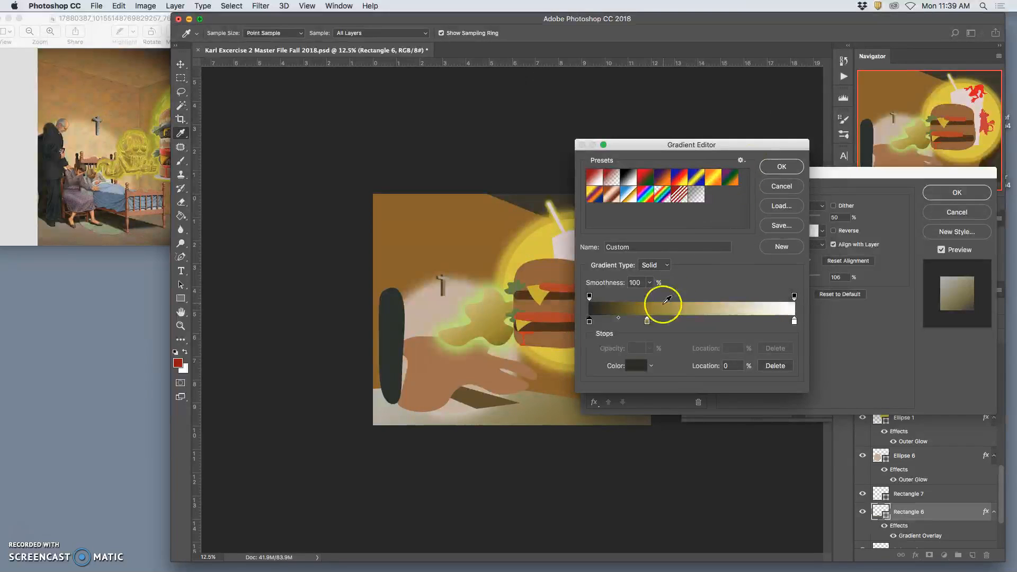
- Set the gradient's stop at 28% to #525045 and apply the overlay to the floor shape
double_click(646, 321)
left_click(564, 195)
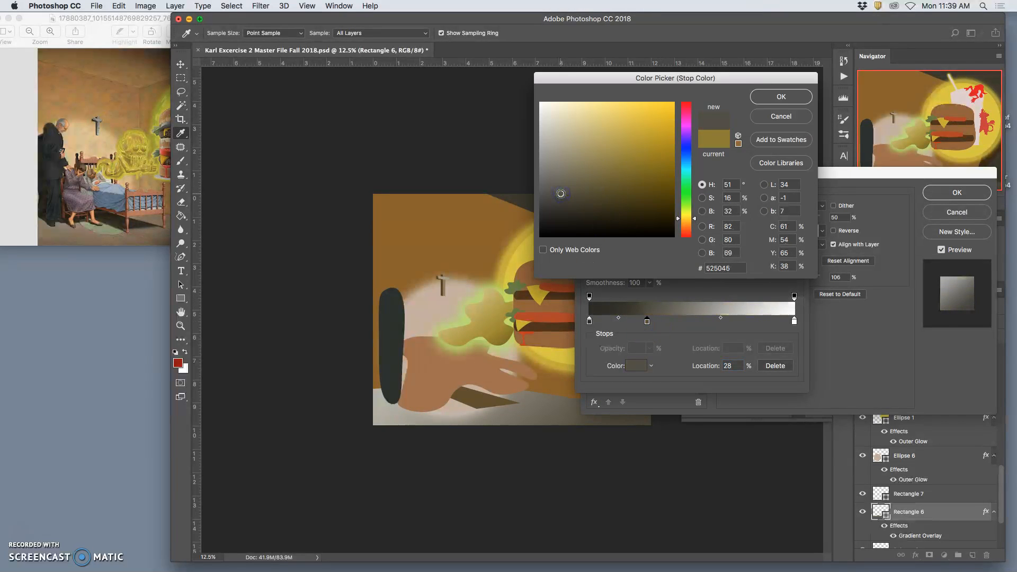
left_click(780, 97)
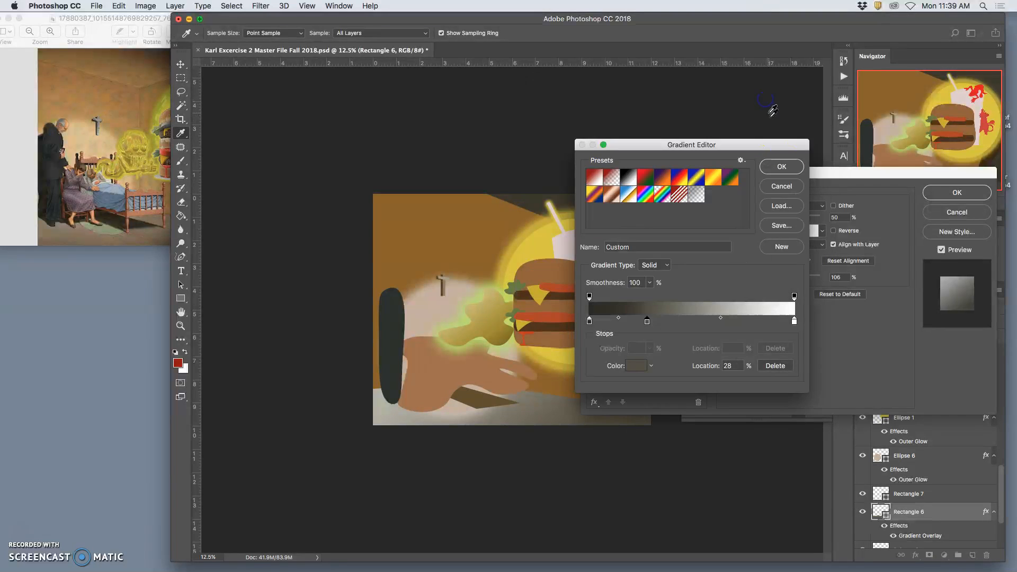
left_click(784, 165)
left_click(949, 191)
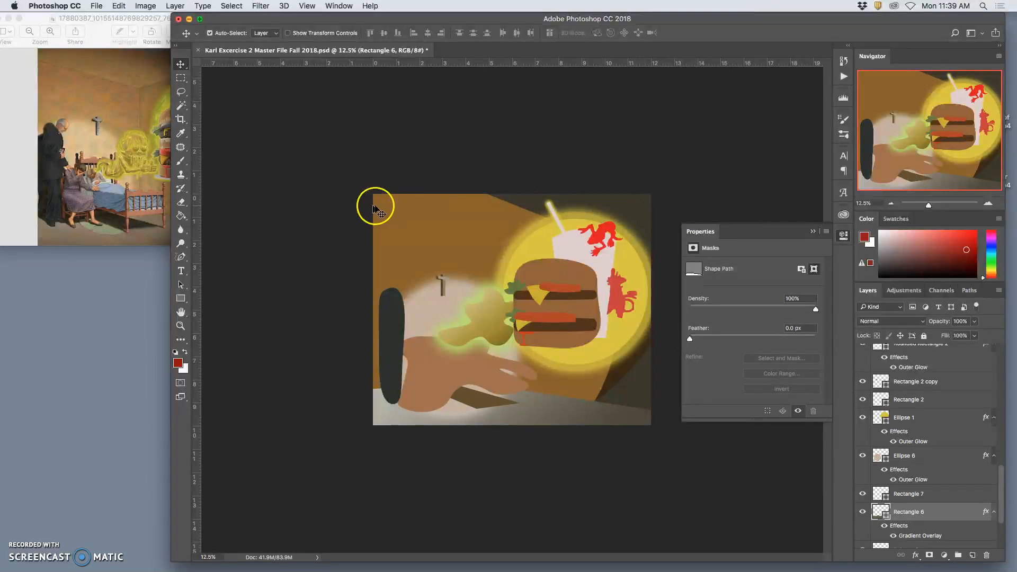
- Switch to Preview and compare the reference painting with the flat-shape version
left_click(159, 177)
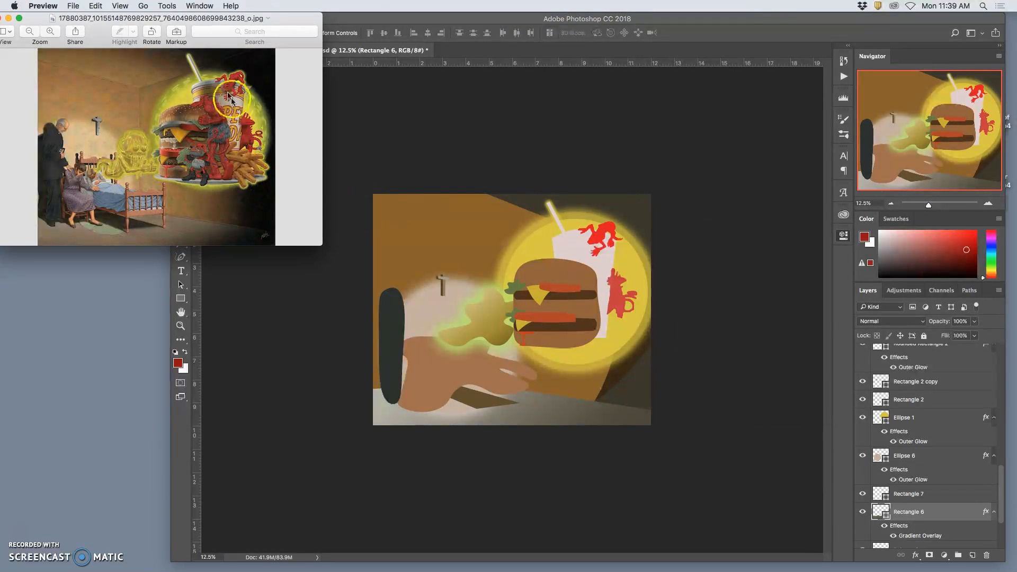
- Duplicate the red figure on the side of the cup, then enlarge and warp the copy over the burger's right-hand edge
left_click(617, 294)
left_click(617, 294)
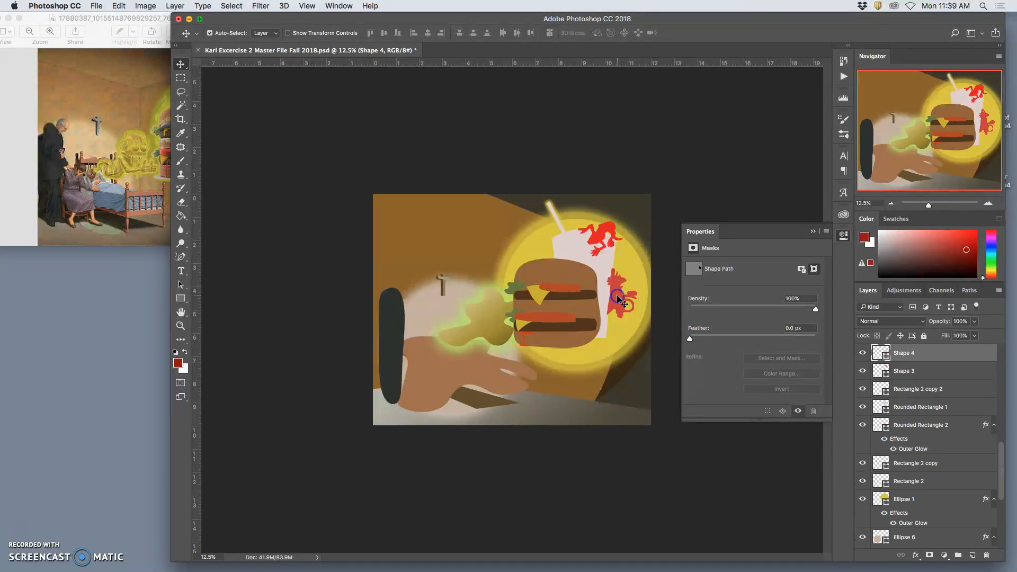
key("super+j")
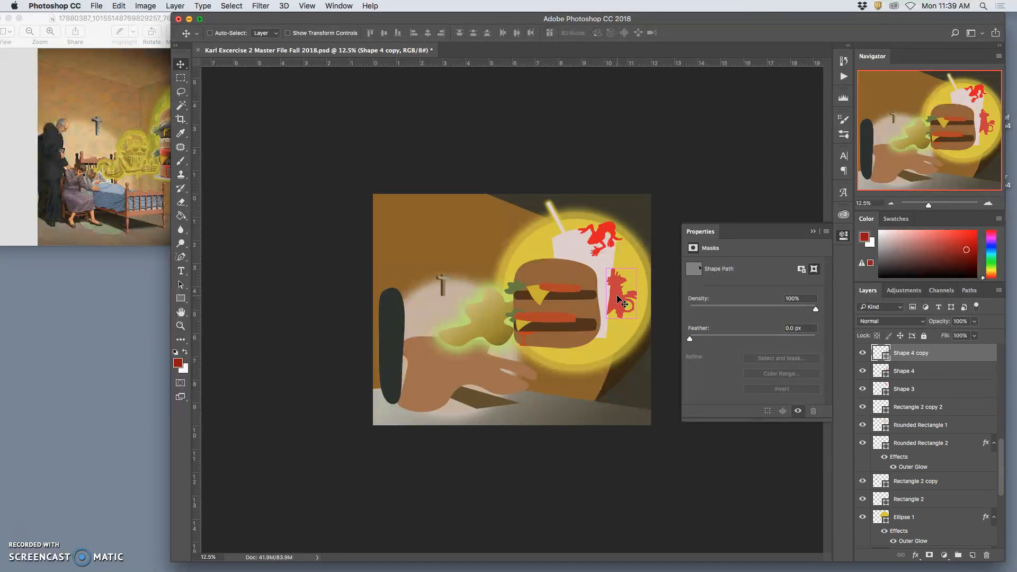
key("super+t")
mouse_move(616, 300)
left_mouse_down()
mouse_move(583, 284)
mouse_move(618, 295)
mouse_move(620, 353)
mouse_move(606, 321)
mouse_move(618, 317)
left_mouse_up()
right_click(618, 313)
left_click(636, 381)
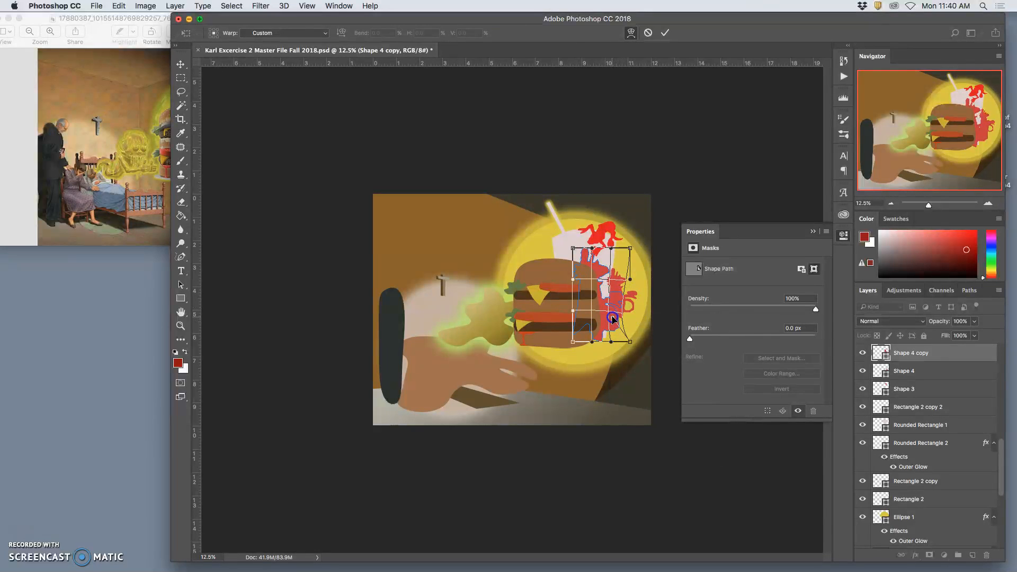
key("Return")
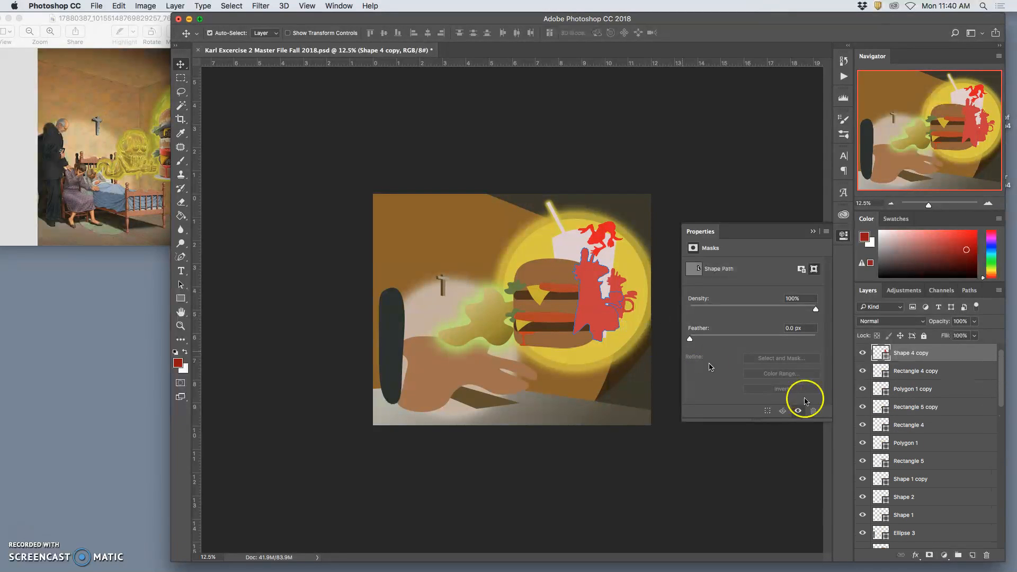
- Add a Gradient Overlay to the large red figure copy
double_click(931, 356)
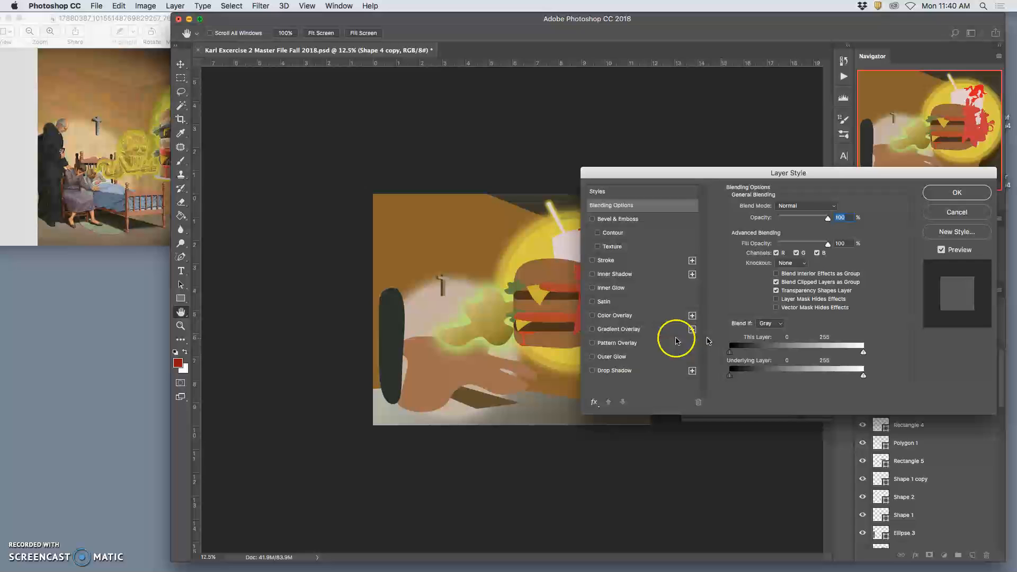
left_click(592, 329)
left_click_drag(651, 173, 761, 251)
left_click_drag(890, 248, 718, 302)
mouse_move(767, 350)
left_mouse_down()
mouse_move(753, 351)
mouse_move(768, 354)
left_mouse_up()
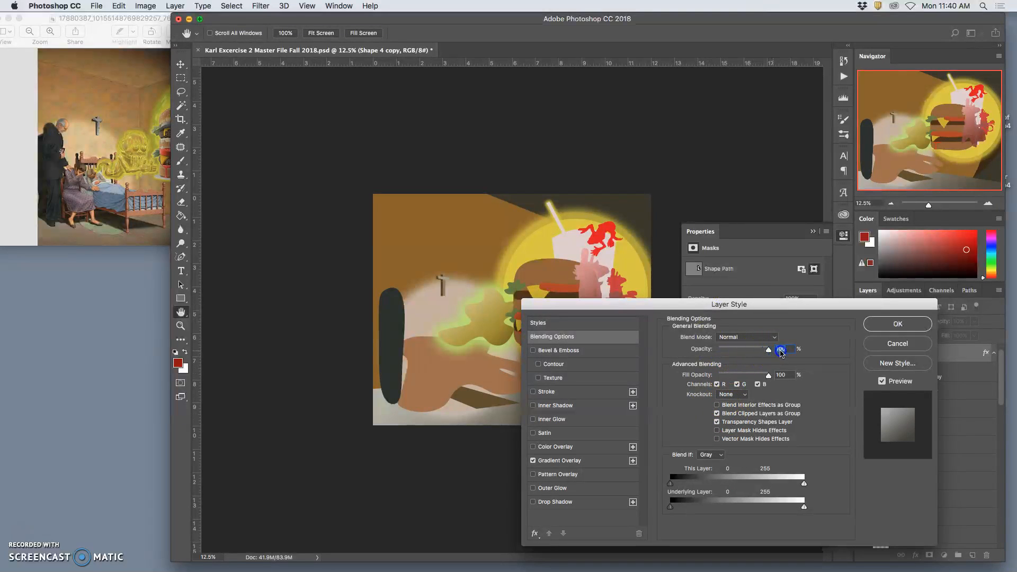
- Apply a Color Overlay to the large red figure with the overlay colour set to #c84732
left_click(551, 448)
left_click(775, 338)
left_click_drag(686, 105, 686, 235)
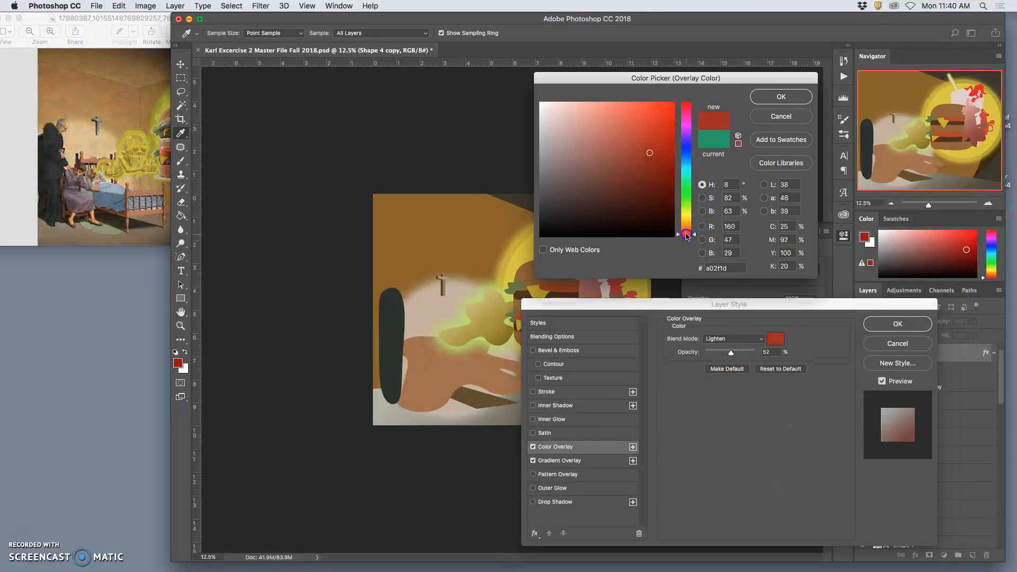
left_click(637, 124)
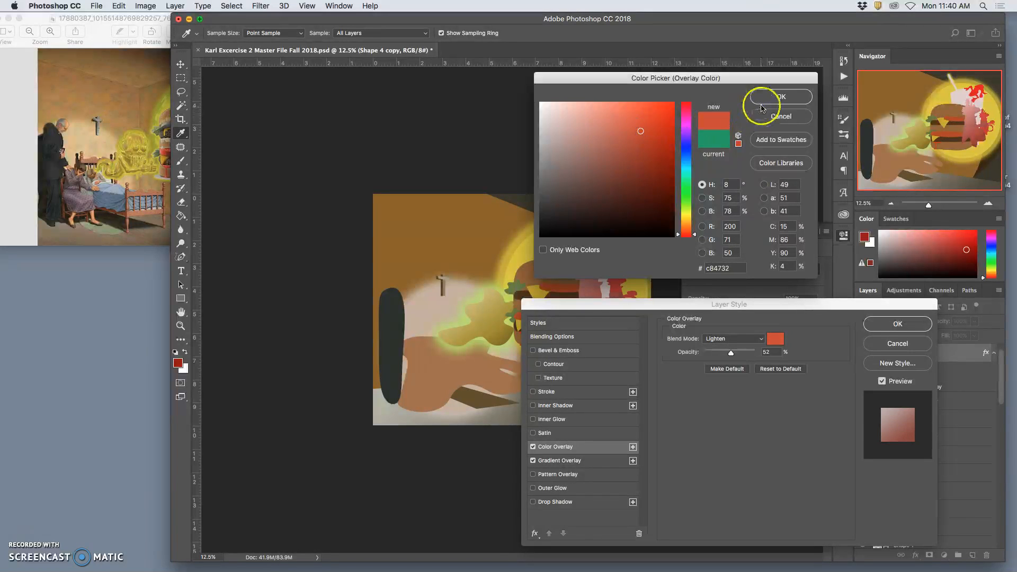
left_click(765, 99)
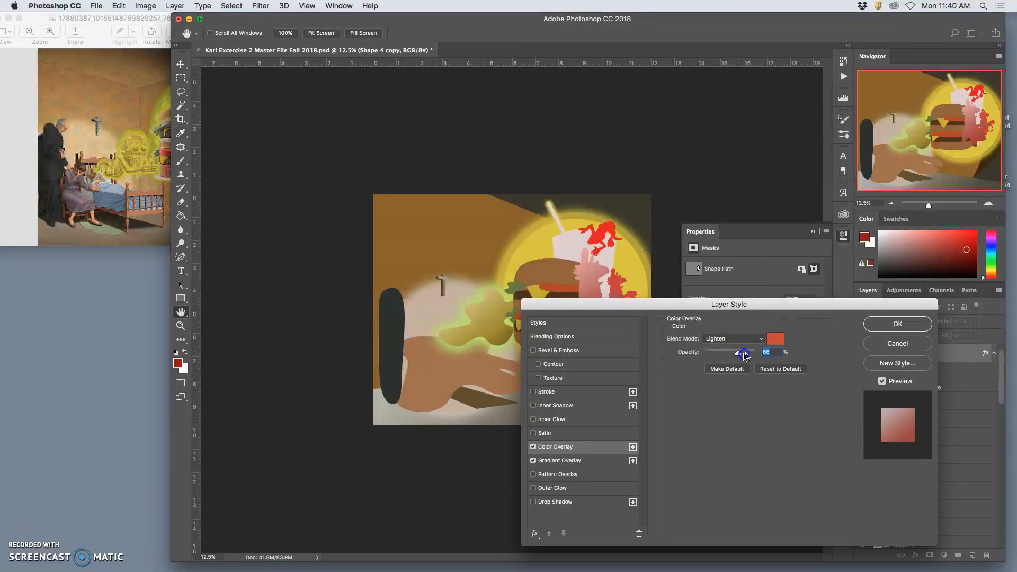
- Set the Color Overlay's blend mode to Normal and its opacity to 68%, and apply the layer style
left_click_drag(744, 355, 757, 355)
left_click(725, 340)
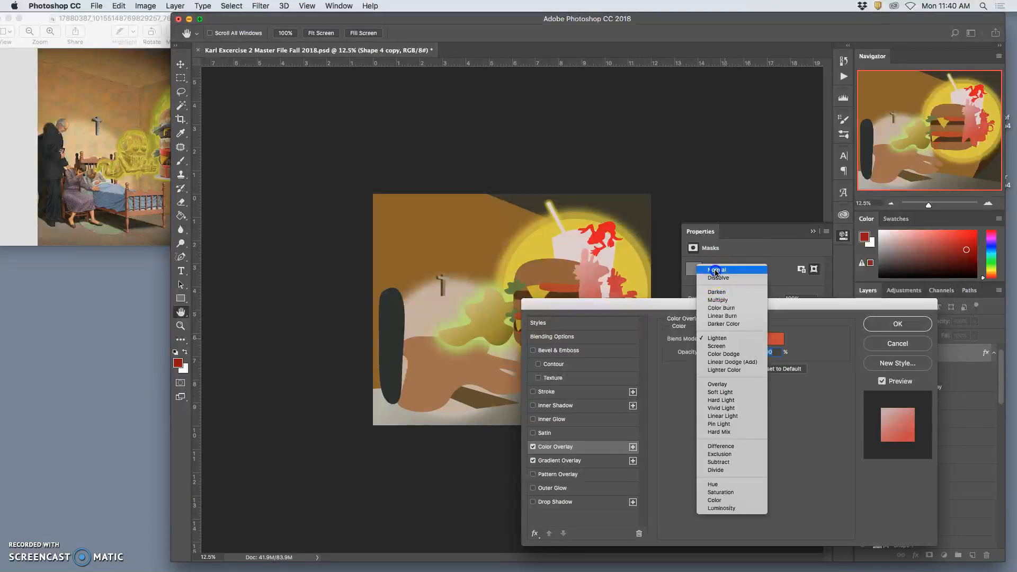
left_click(716, 264)
left_click_drag(756, 353, 743, 356)
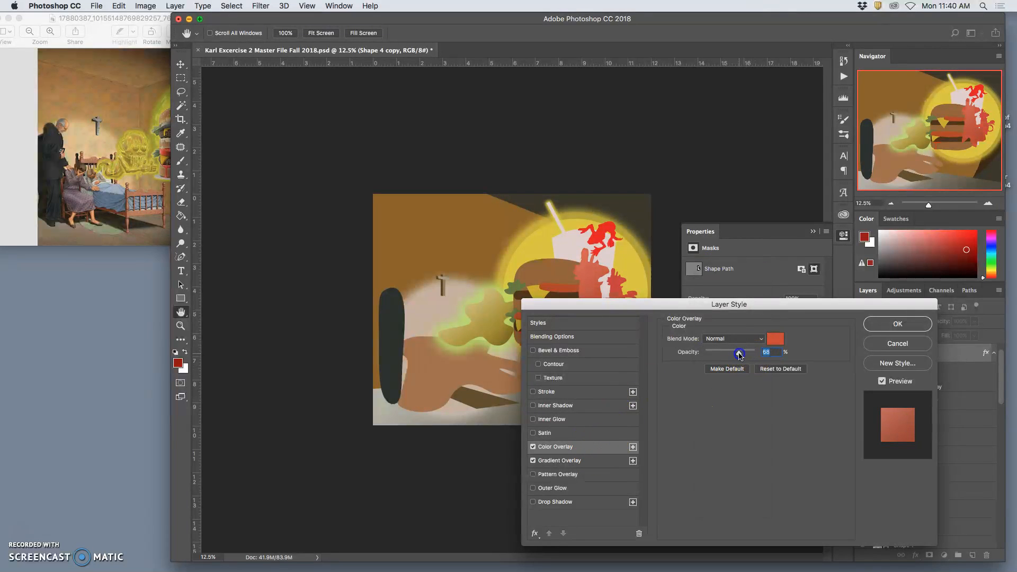
left_click(871, 324)
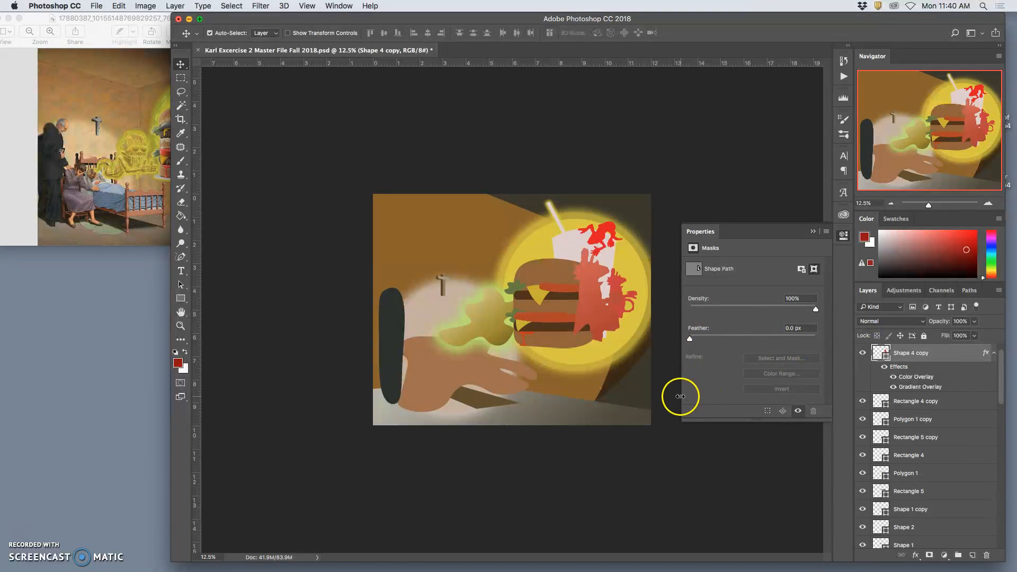
- Check the plate in the reference painting and draw a thin rectangle about 2276 by 120 px under the burger
left_click(106, 206)
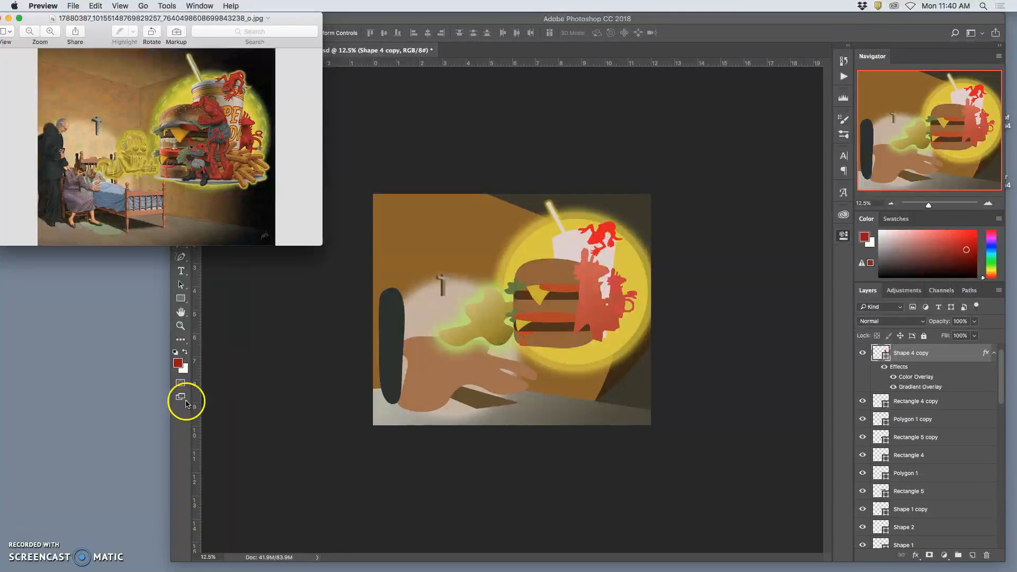
left_click(181, 299)
left_click_drag(500, 342, 650, 349)
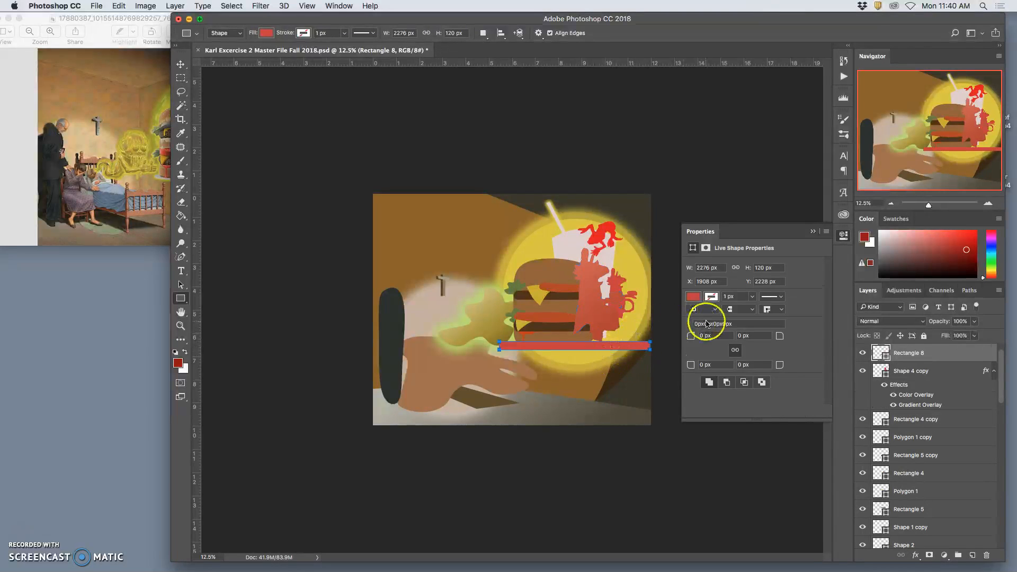
- Set the fill of the thin rectangle under the burger to the light grey #9f9595
double_click(881, 354)
left_click(555, 192)
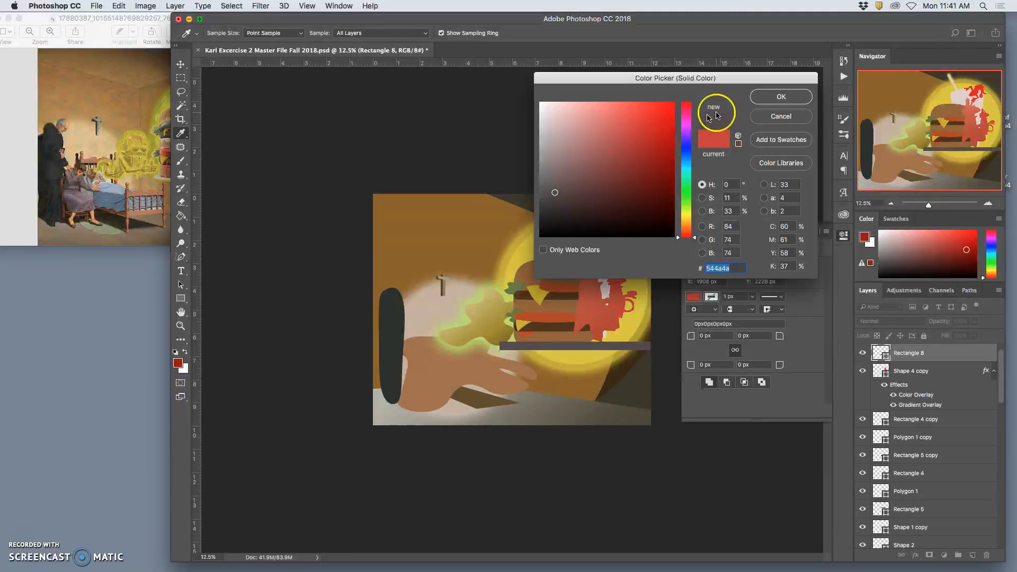
left_click(551, 155)
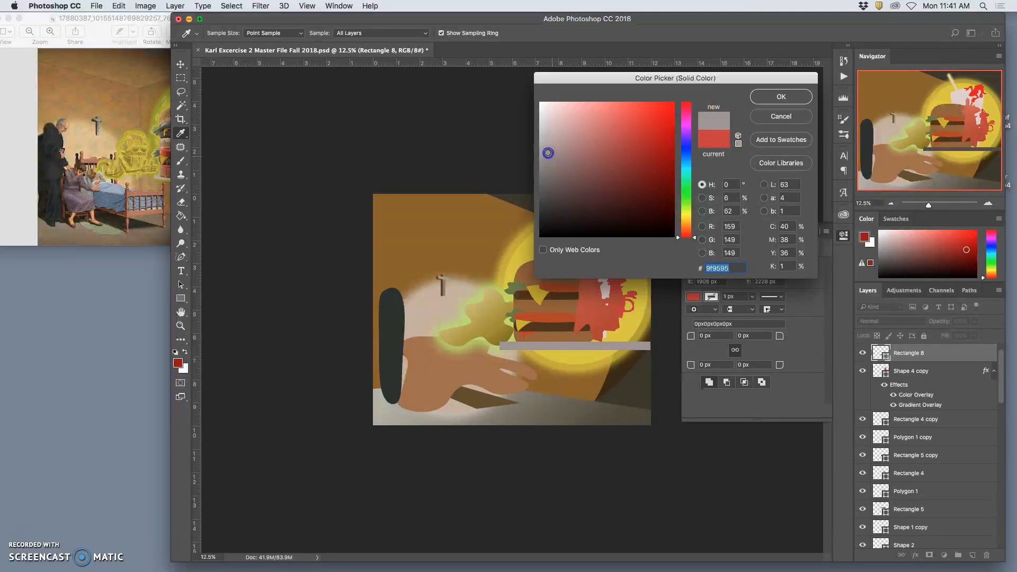
left_click(781, 96)
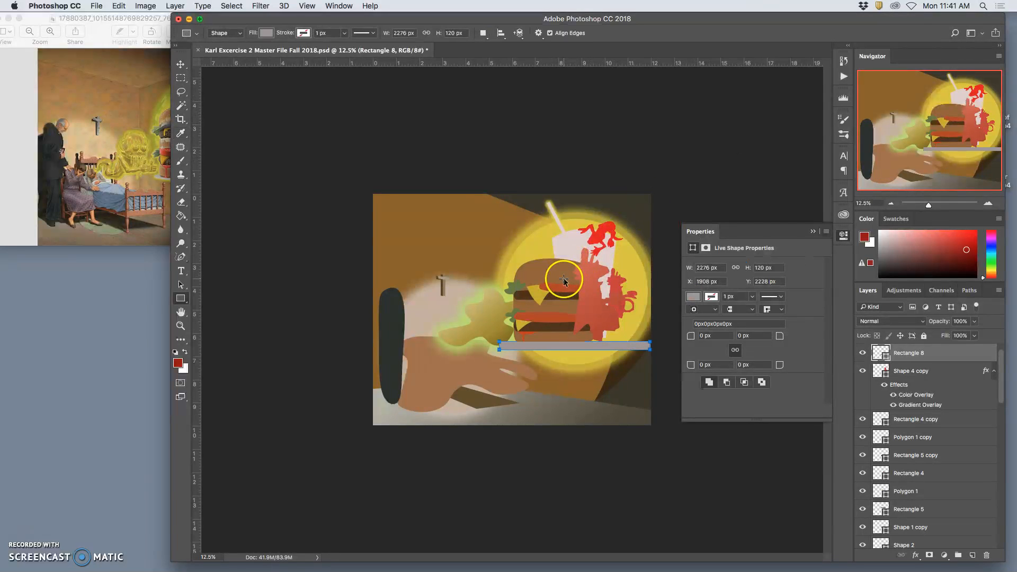
- Warp the grey rectangle so its lower edge bows downward like a plate
key("ctrl+t")
right_click(586, 345)
left_click(614, 412)
left_click_drag(576, 347, 575, 361)
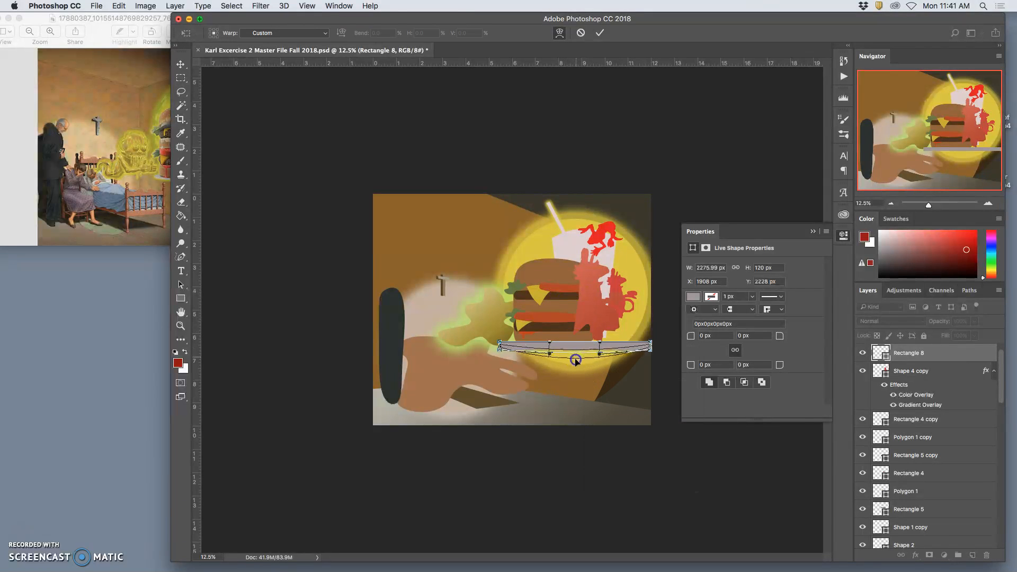
key("Return")
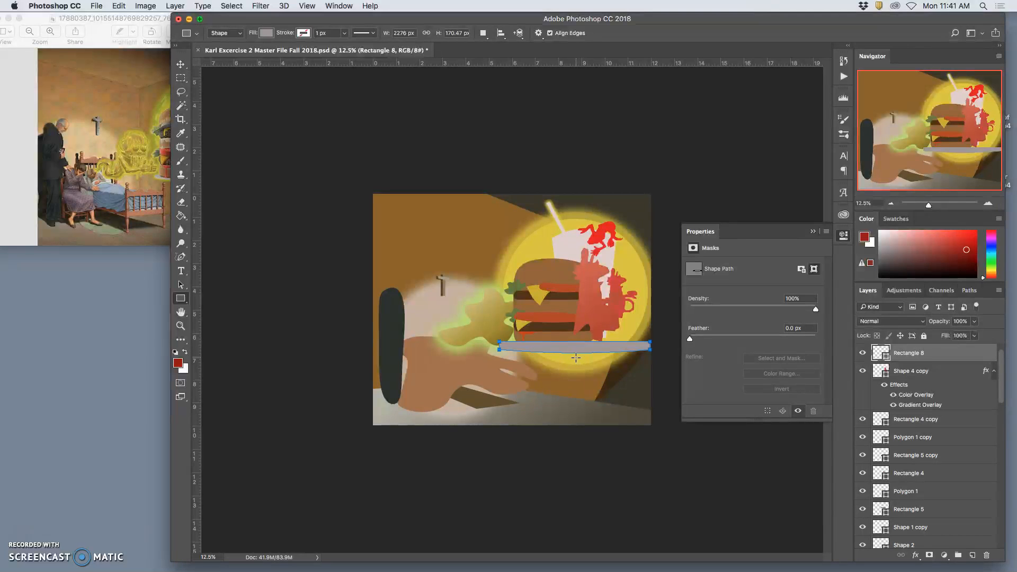
- Flatten the grey plate shape by scaling its height to about 59%
key("super+t")
left_click_drag(574, 353, 574, 348)
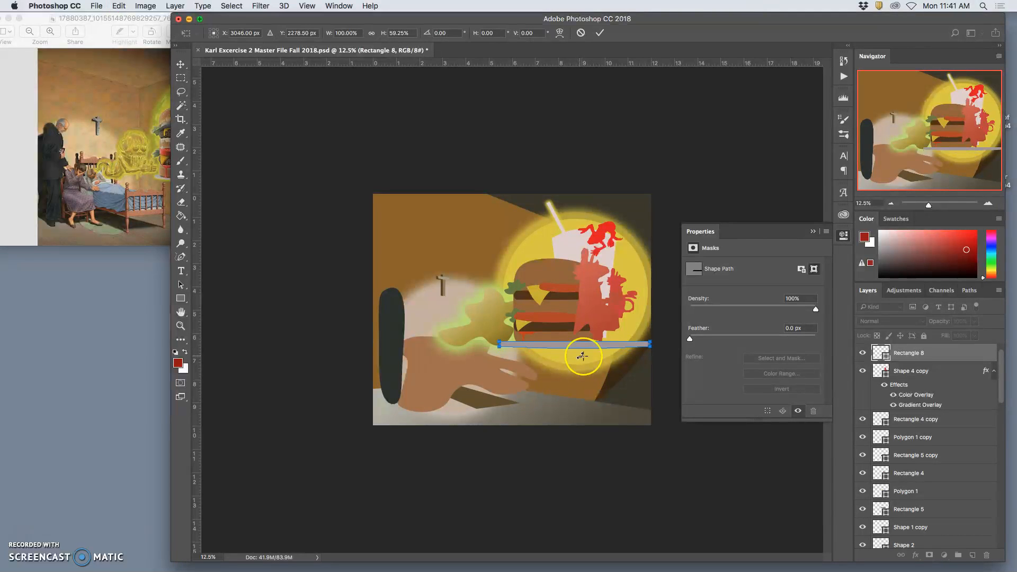
key("Return")
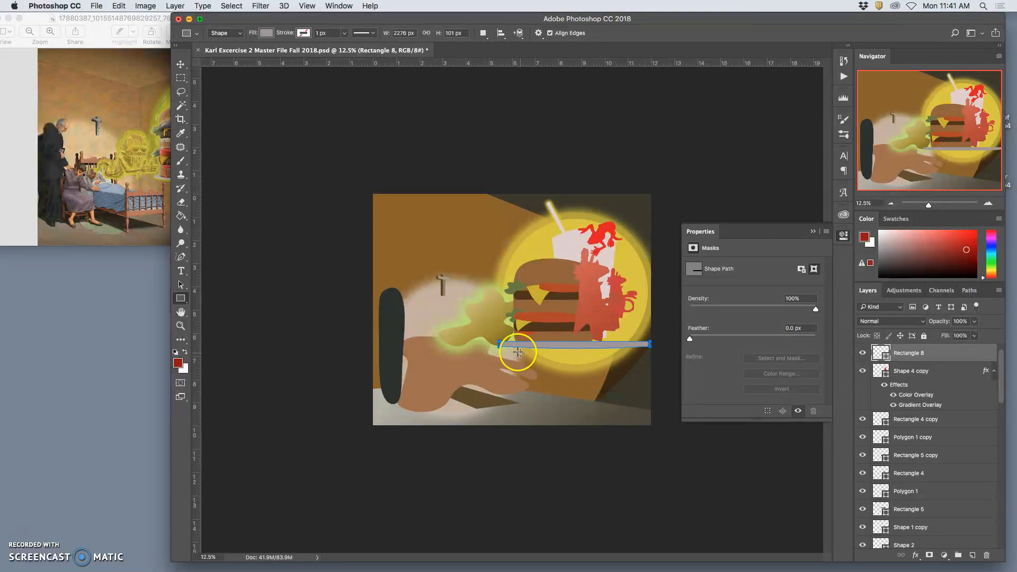
- Send the grey plate's layer backward below Ellipse 4 so the plate sits behind the burger
key("super+bracketleft")
key("super+bracketleft")
key("super+bracketleft")
key("super+bracketleft")
key("super+bracketleft")
key("super+bracketleft")
key("super+bracketleft")
key("super+bracketleft")
key("super+bracketleft")
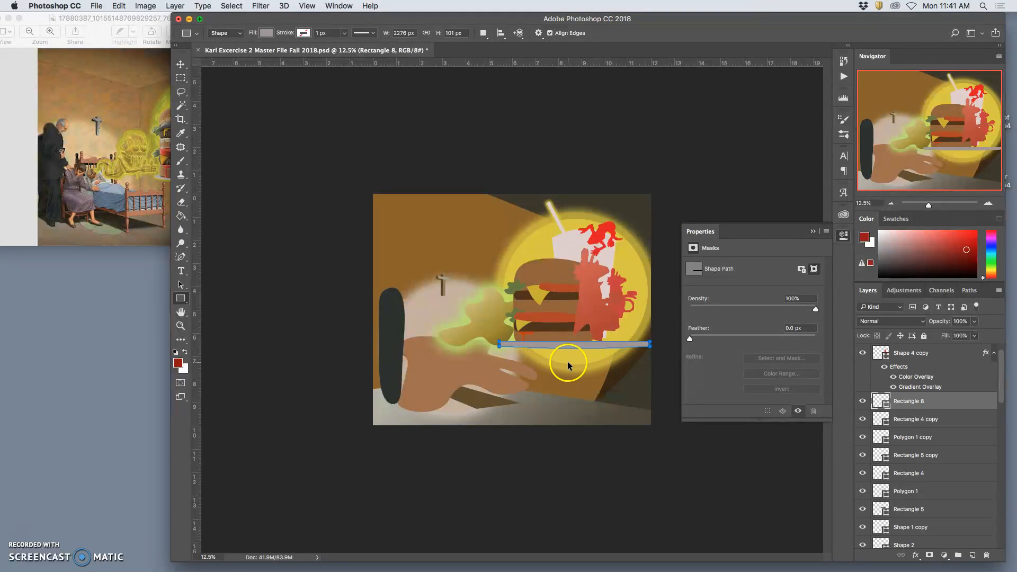
key("super+bracketleft")
key("super+bracketleft")
key("super+bracketleft")
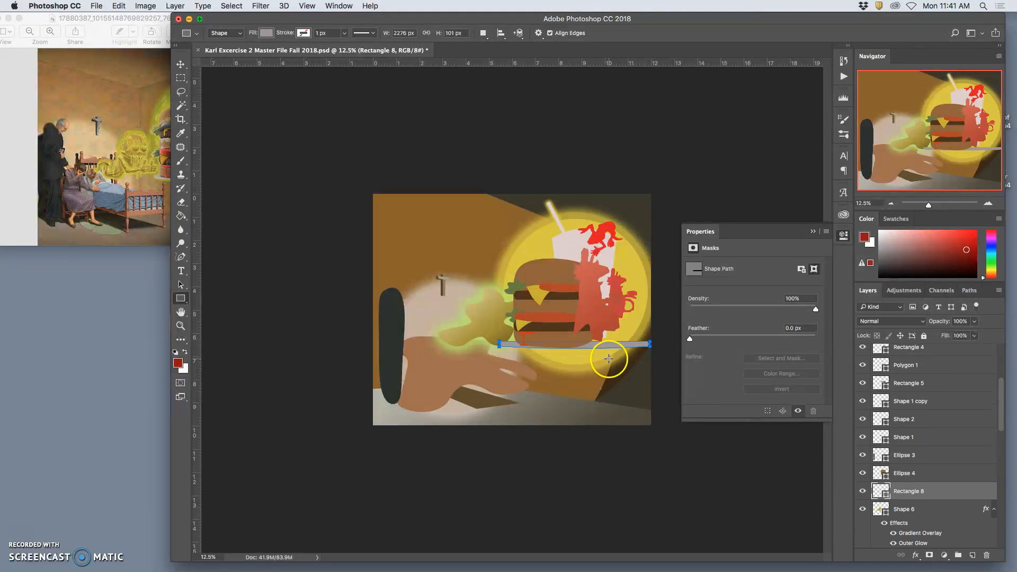
- Check the fries in the reference and draw a pointed flower custom shape about 1101 by 945 px at the plate's right end
left_click(144, 161)
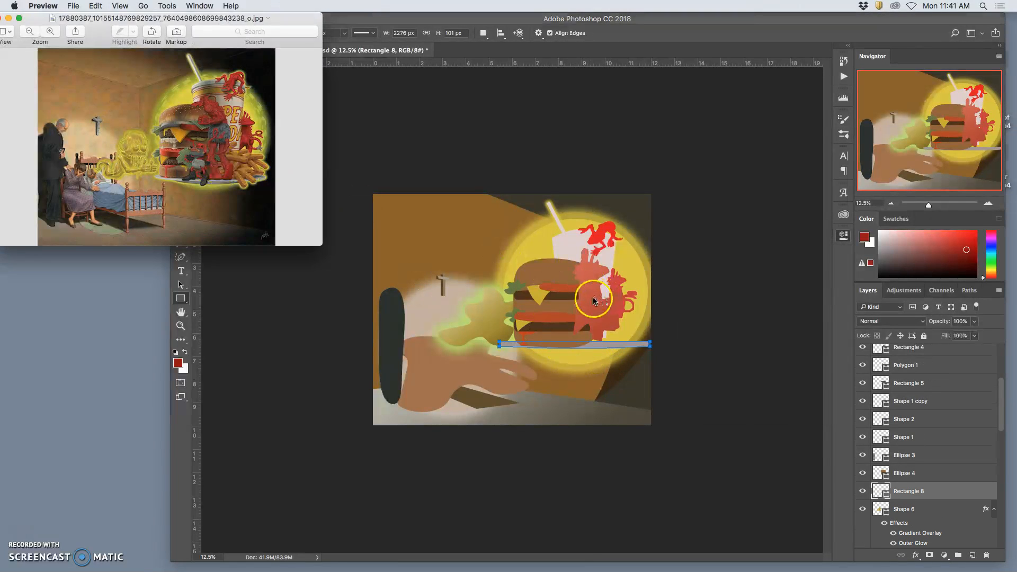
left_click(588, 295)
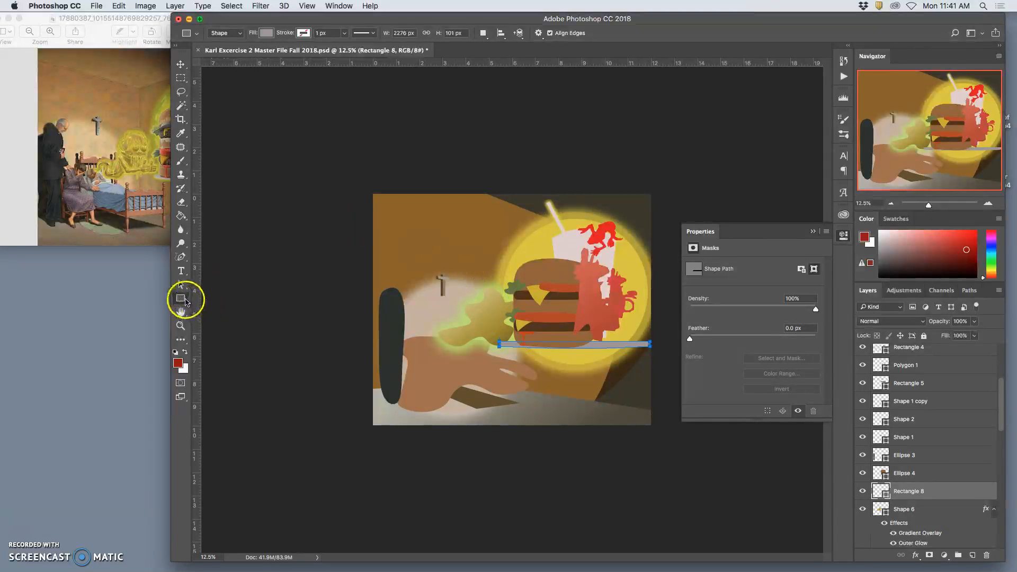
left_click_drag(184, 302, 218, 348)
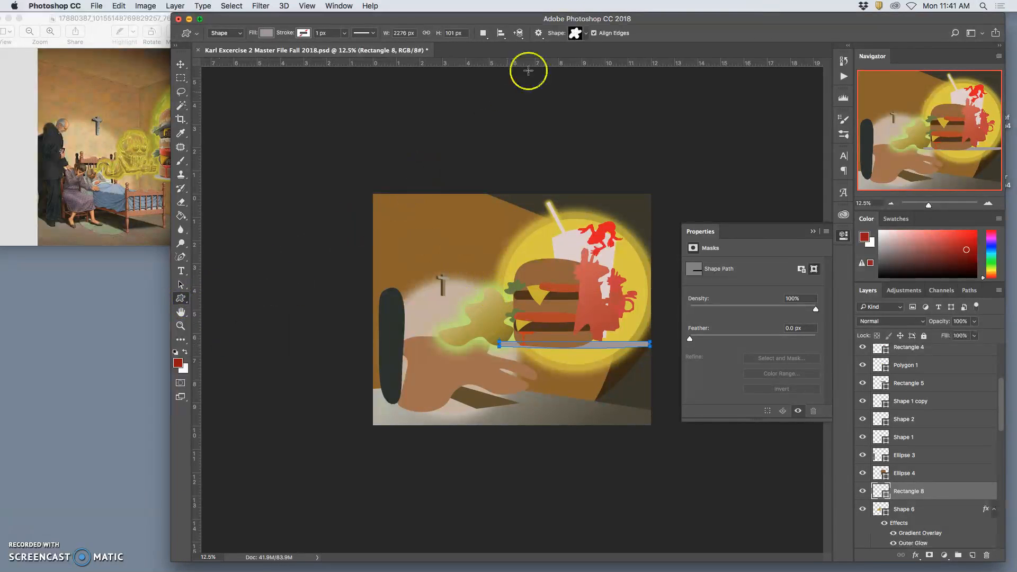
left_click(586, 33)
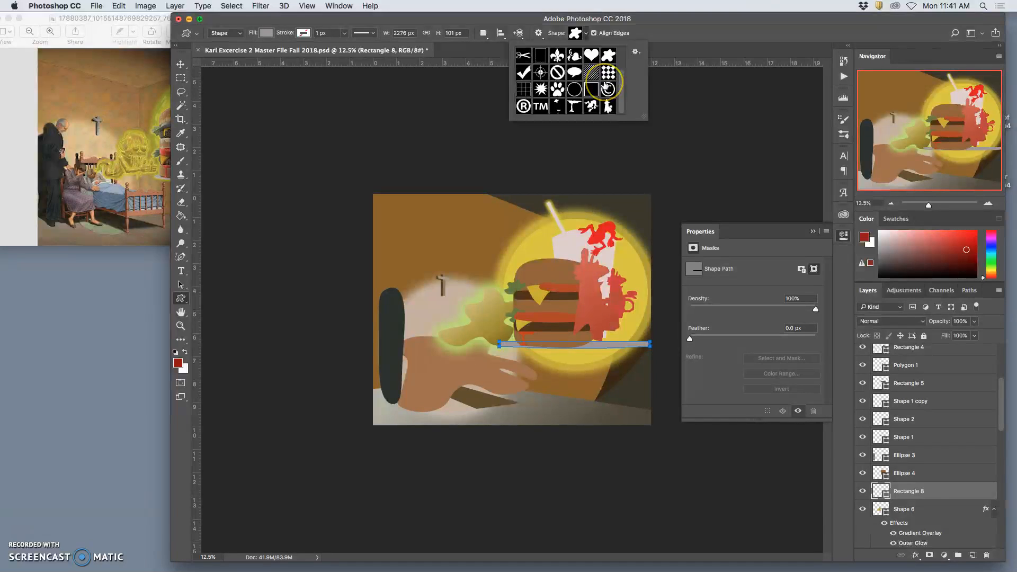
scroll(604, 84, "up", 2)
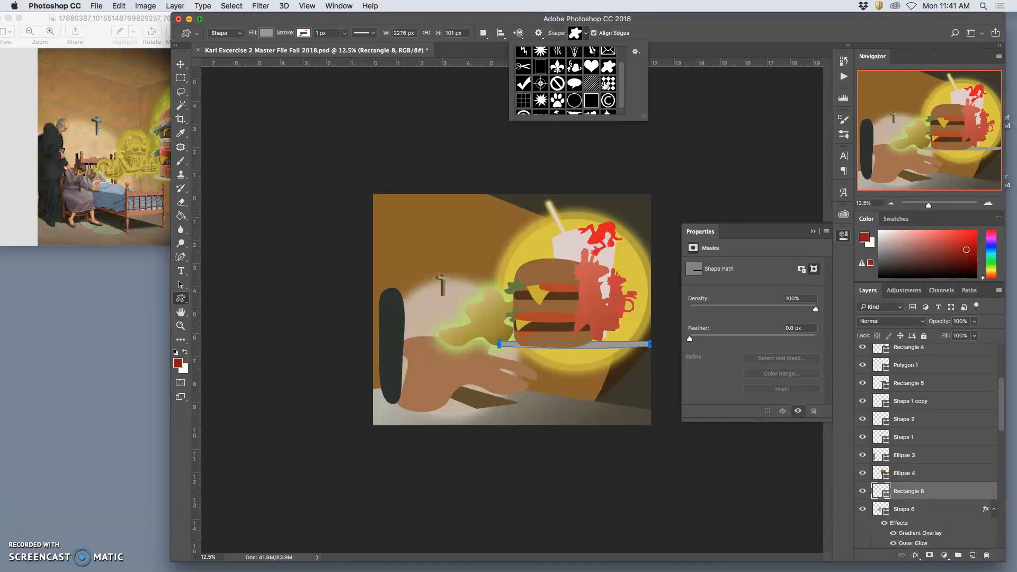
scroll(605, 83, "up", 3)
left_click(541, 72)
left_click_drag(582, 306, 655, 369)
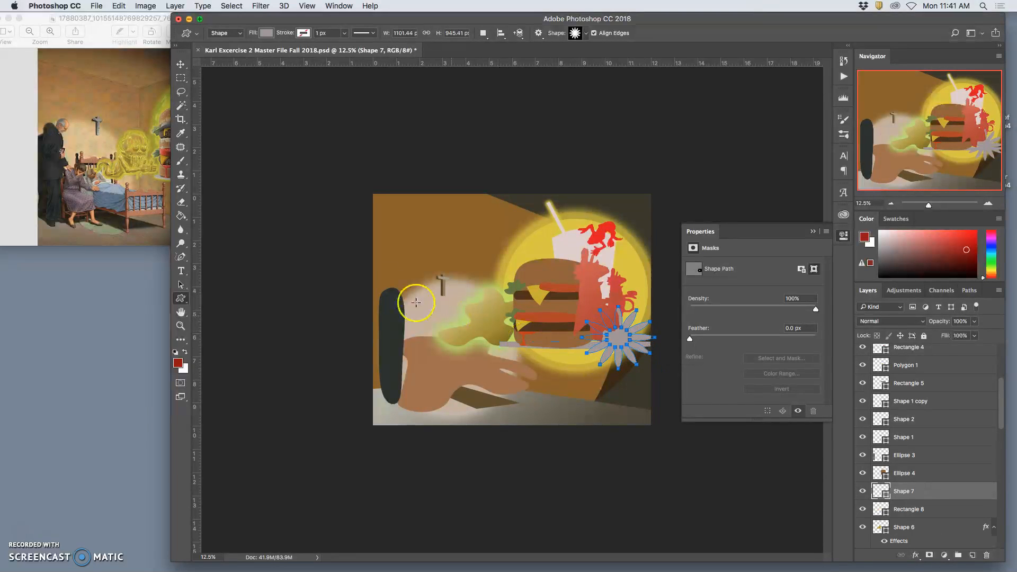
- Compare with the reference fries and set the flower shape's fill to orange #d19537
left_click(149, 158)
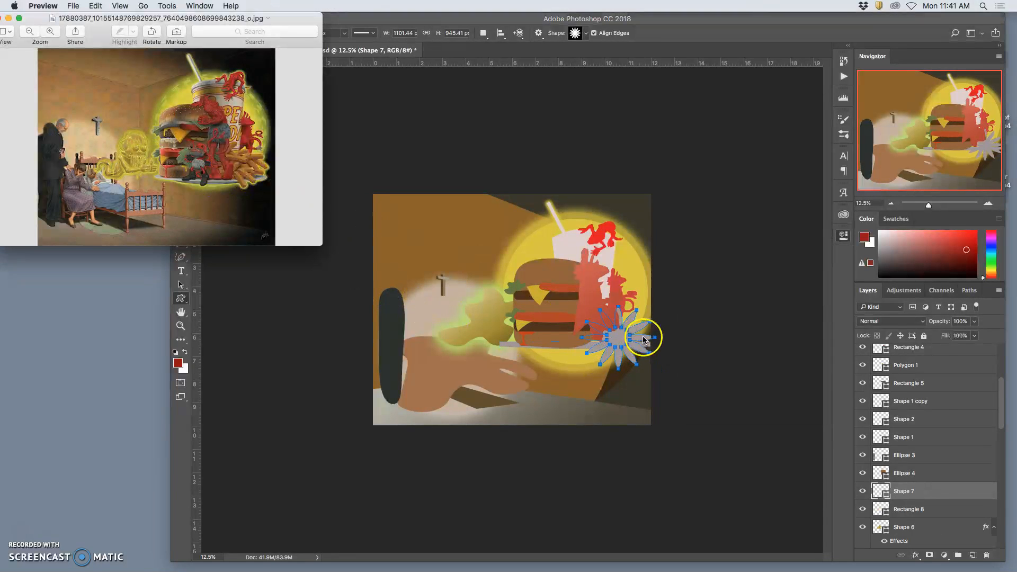
left_click(614, 337)
double_click(878, 490)
mouse_move(606, 327)
left_mouse_down()
mouse_move(570, 365)
mouse_move(659, 209)
mouse_move(682, 199)
mouse_move(683, 218)
mouse_move(645, 130)
left_mouse_up()
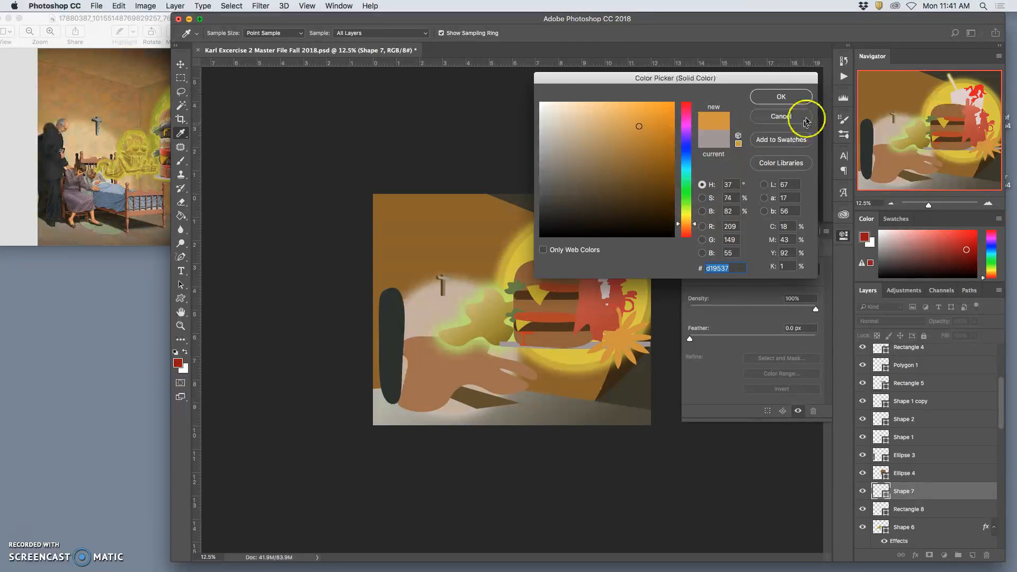
left_click(783, 98)
- Warp the orange flower shape, pulling its centre up toward the red figure so the petals fan outward like fries
key("super+t")
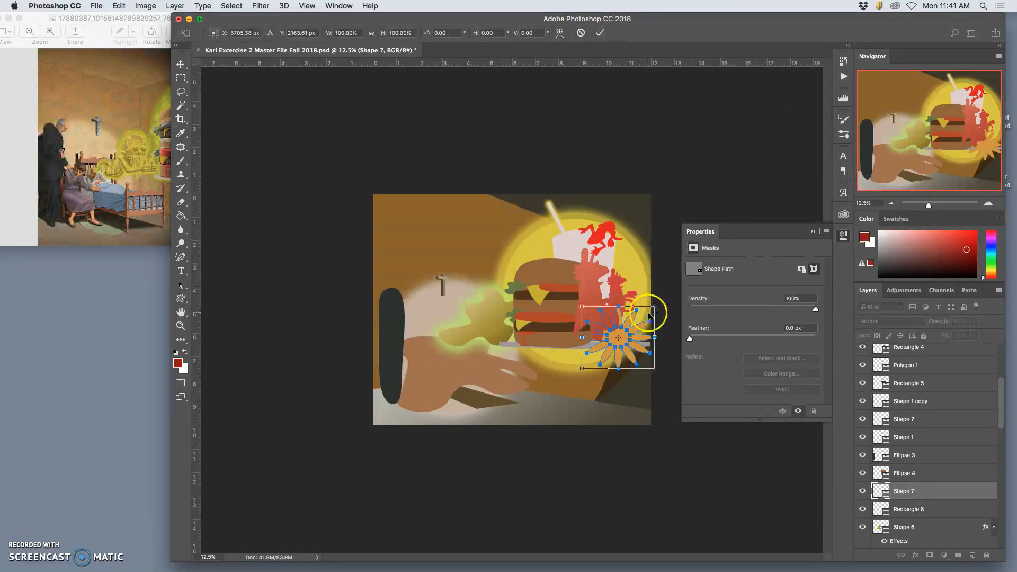
right_click(631, 323)
left_click(638, 389)
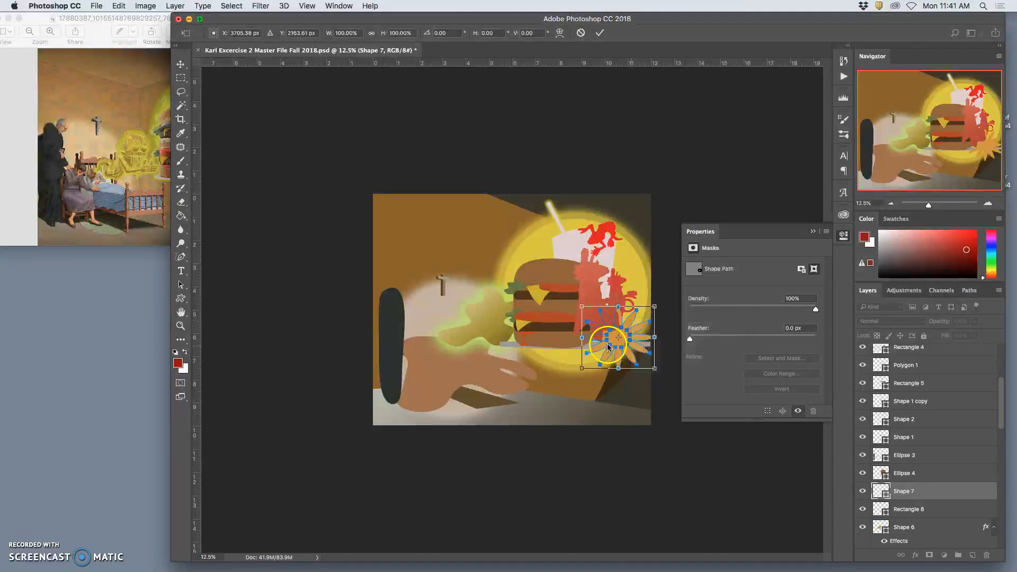
left_click_drag(611, 336, 598, 325)
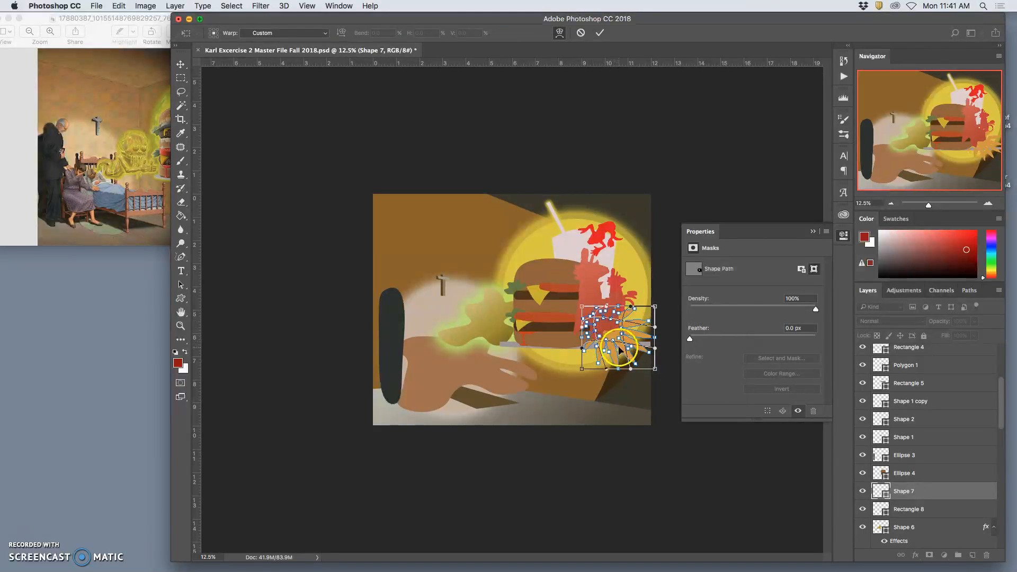
left_click_drag(620, 360, 623, 352)
left_click_drag(639, 316, 641, 314)
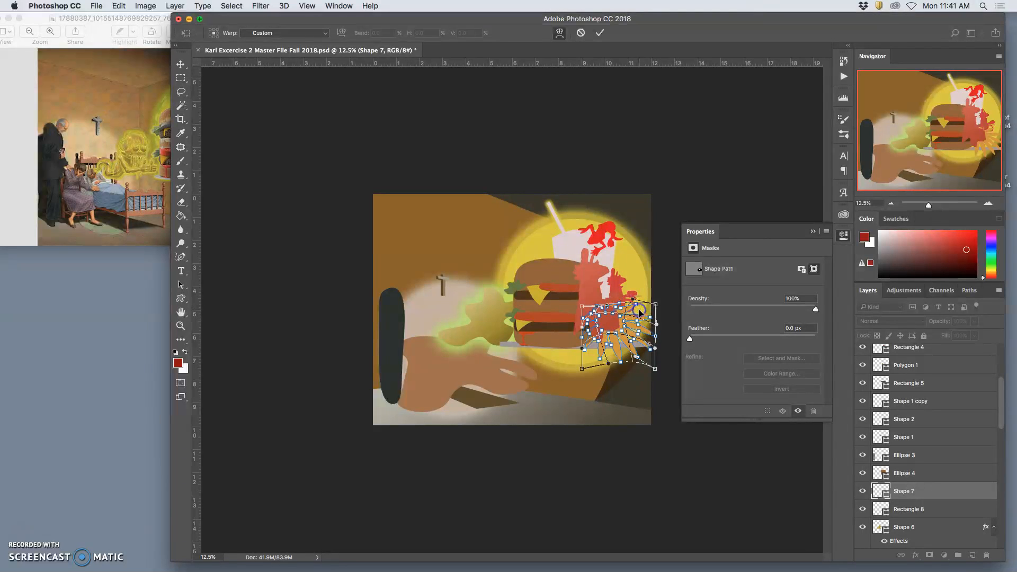
key("Return")
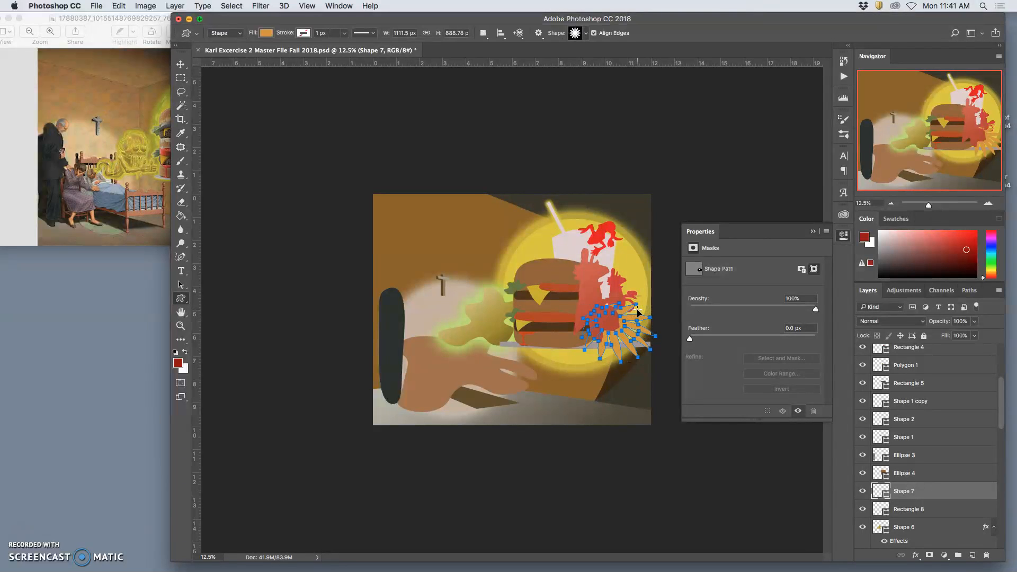
- Try the orange flower's layer below Shape 6, and bring it back above Rectangle 8
key("super+bracketleft")
key("super+bracketleft")
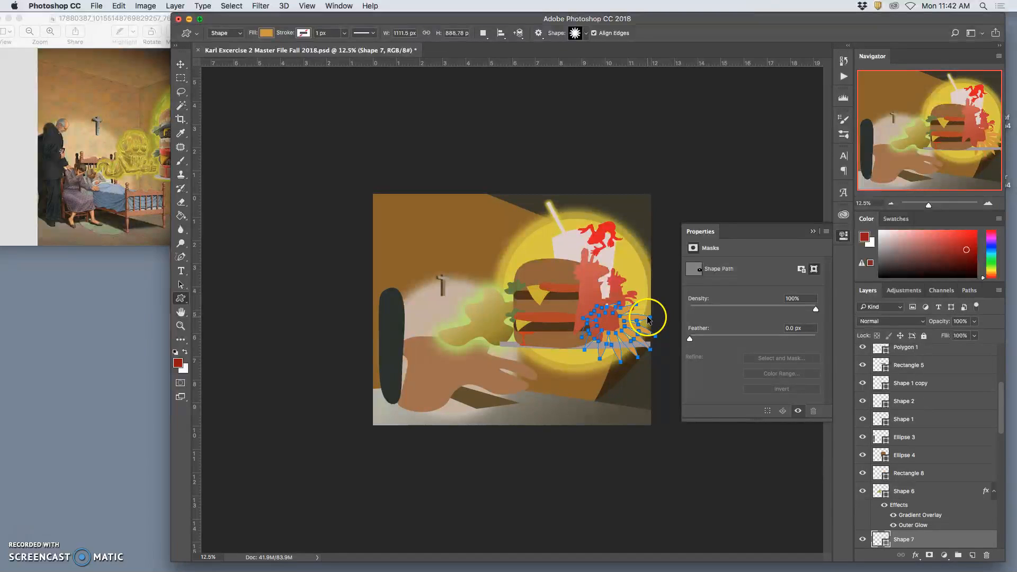
key("super+bracketright")
key("super+bracketright")
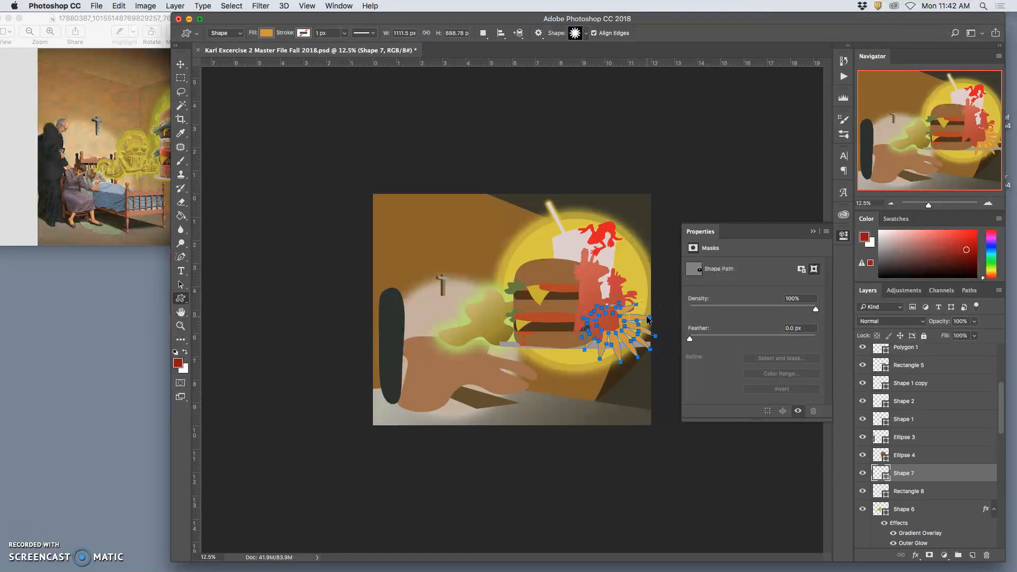
left_click(512, 175)
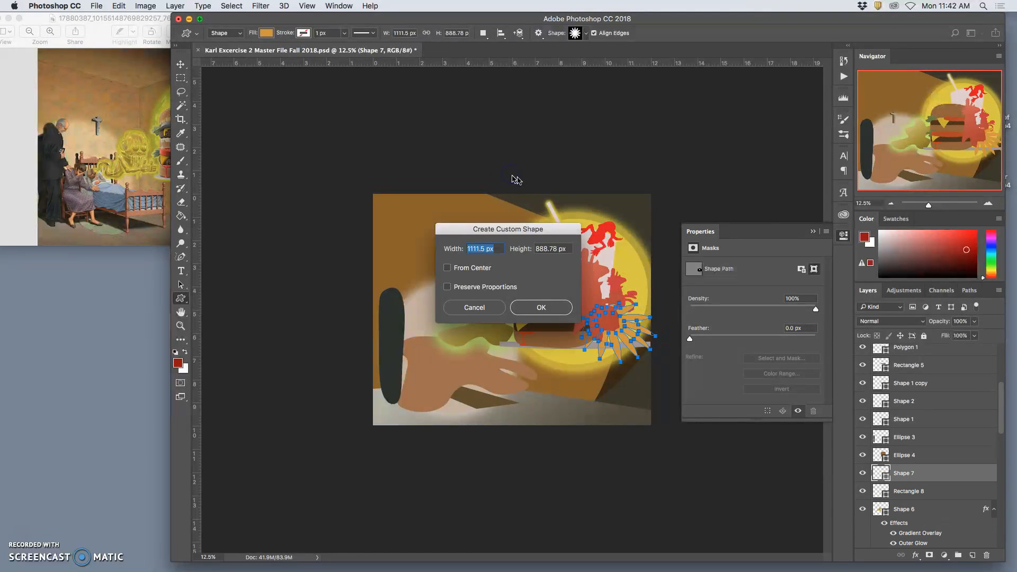
left_click(551, 308)
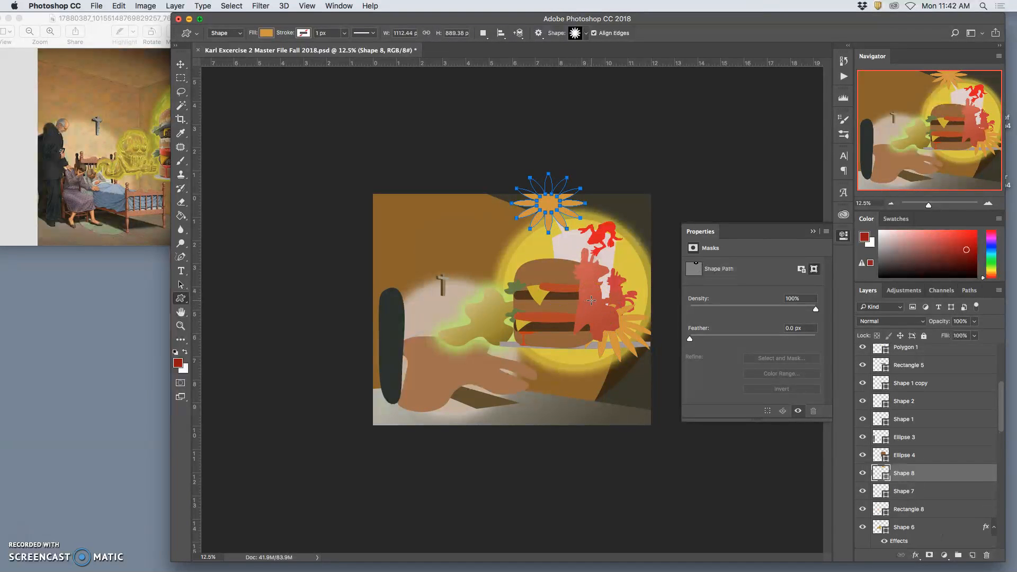
key("super+minus")
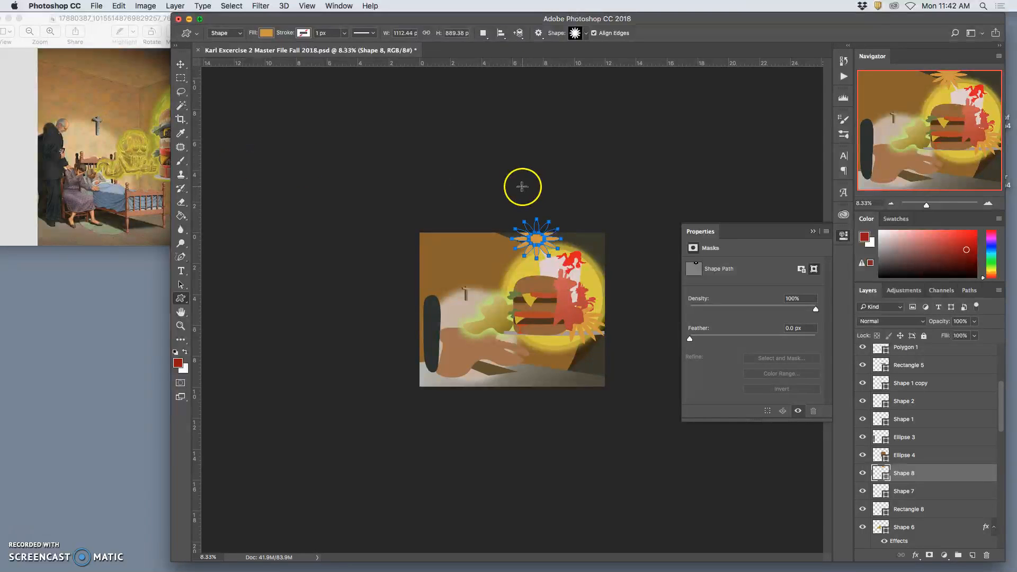
key("super+z")
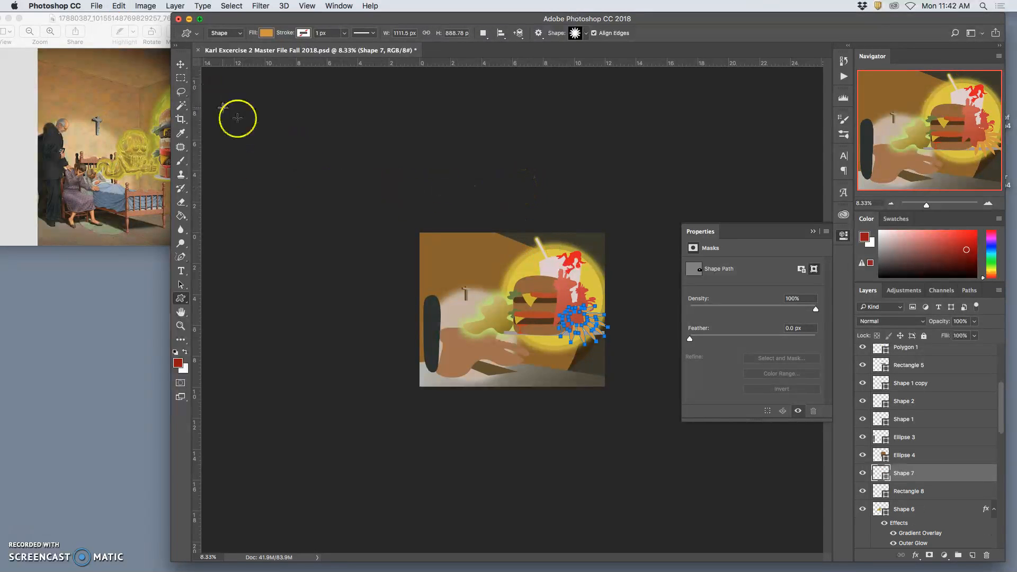
- Switch to the reference painting in Preview and move its window beside the canvas for comparison
scroll(924, 445, "up", 5)
left_click(903, 353)
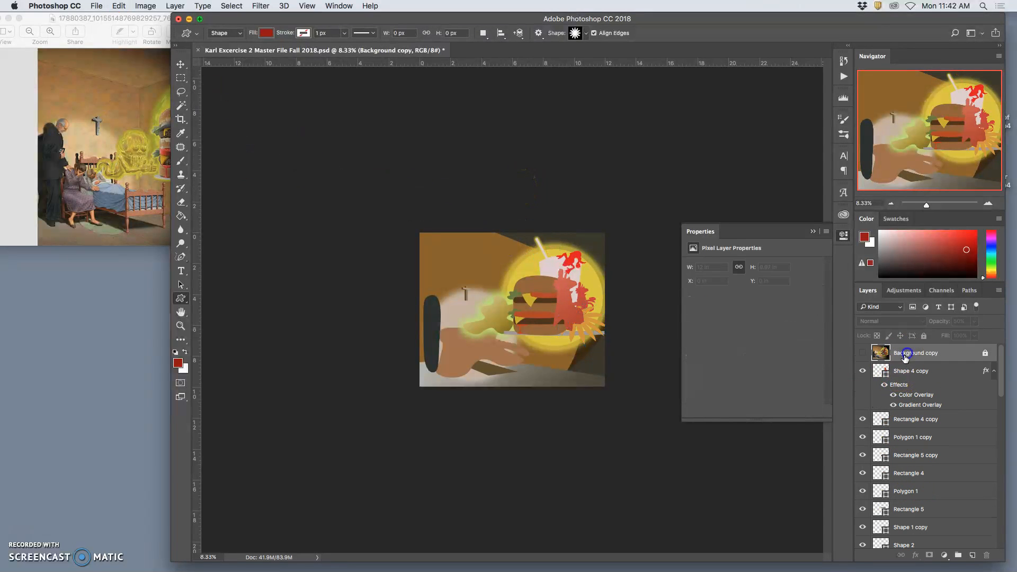
left_click(117, 131)
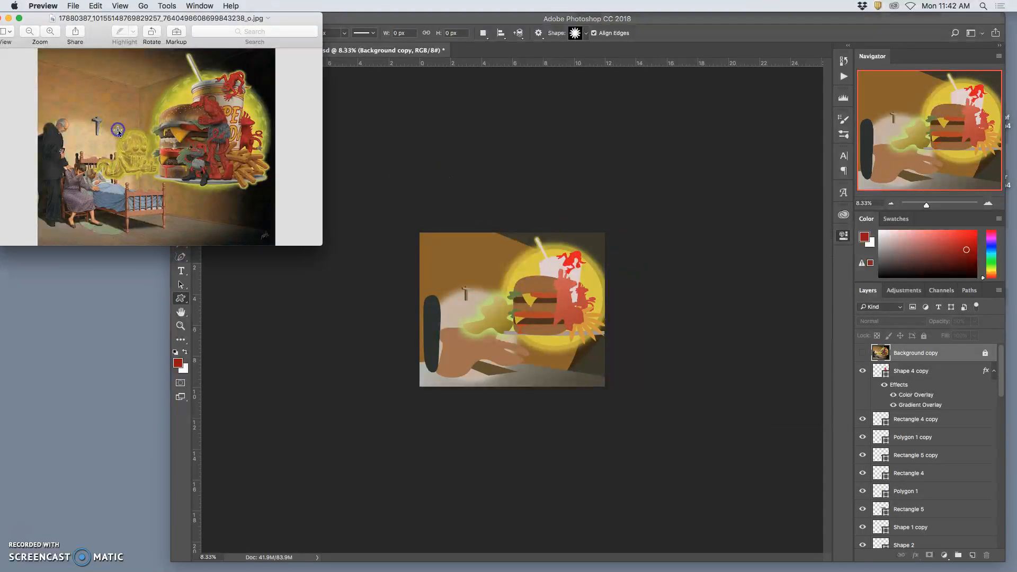
left_click_drag(167, 23, 246, 110)
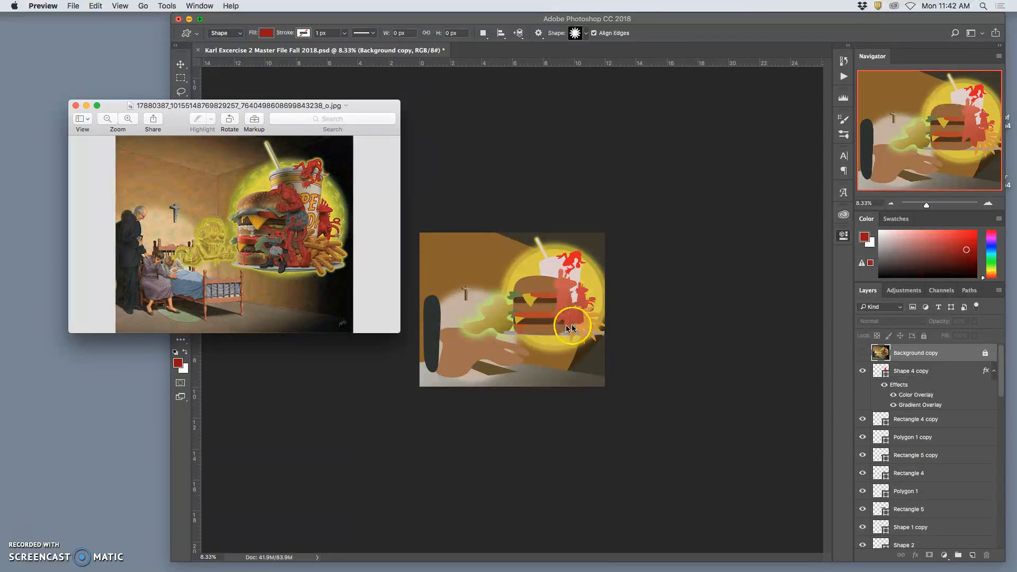
- Draw an ellipse about 1400 by 2038 px over the red figure and fill it with dark grey #3e3a3a
left_click(906, 371)
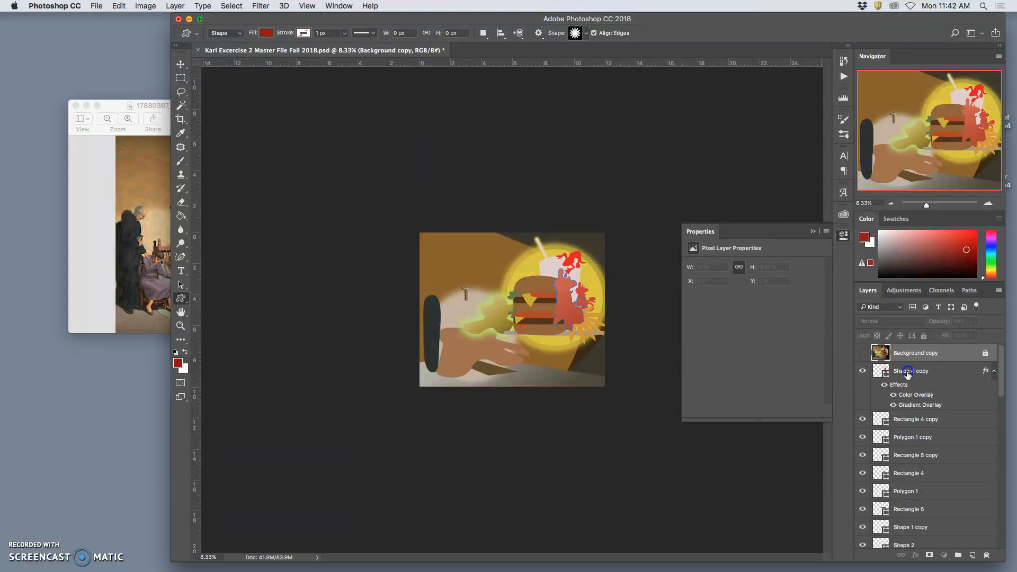
left_click(181, 298)
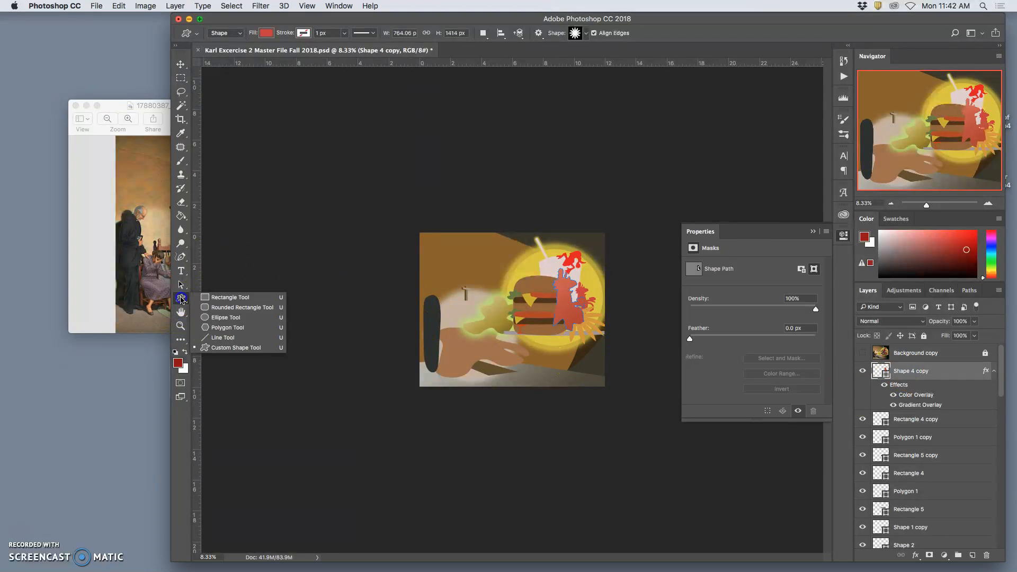
left_click(213, 317)
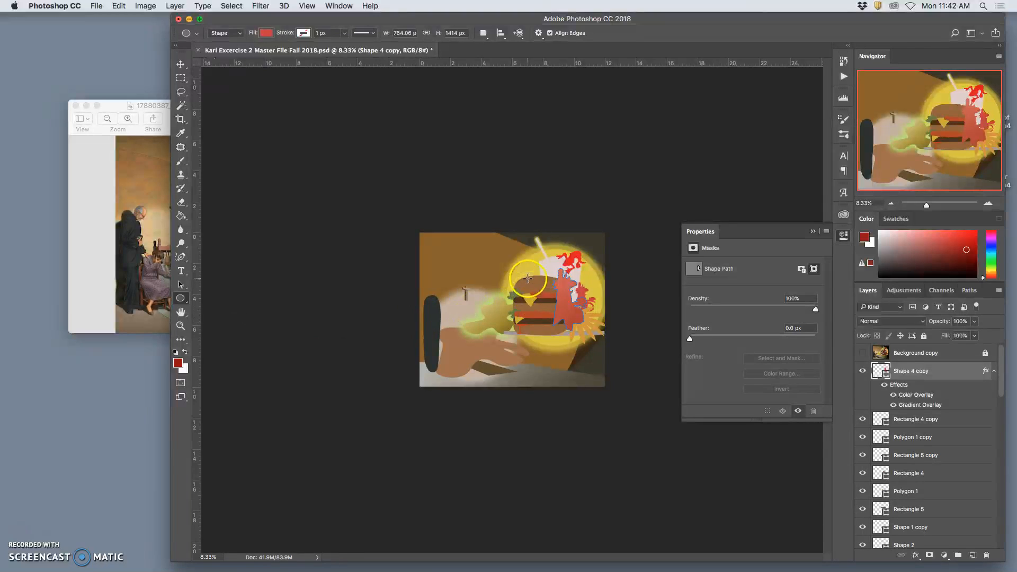
left_click_drag(549, 268, 611, 356)
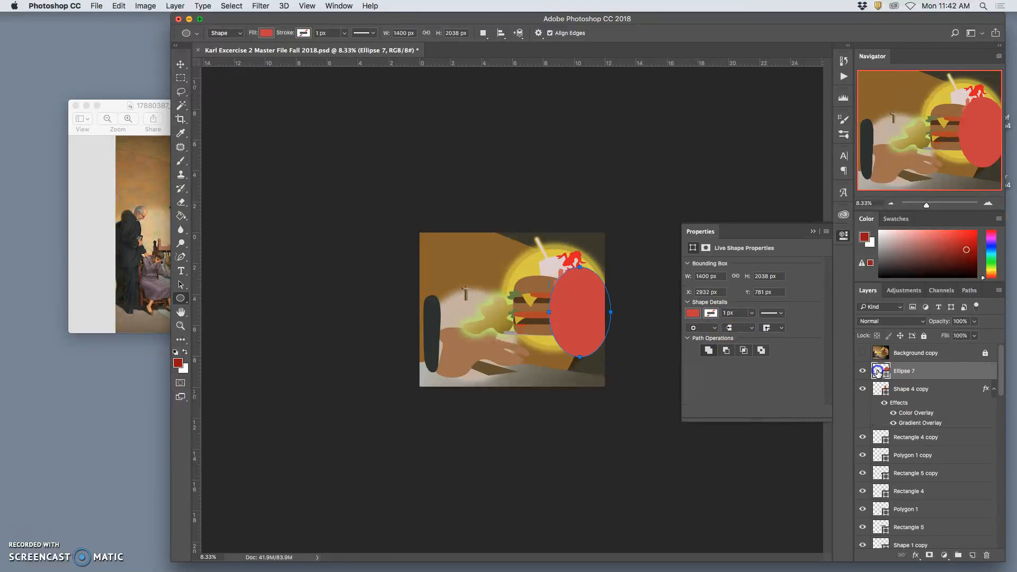
double_click(877, 372)
left_click(548, 204)
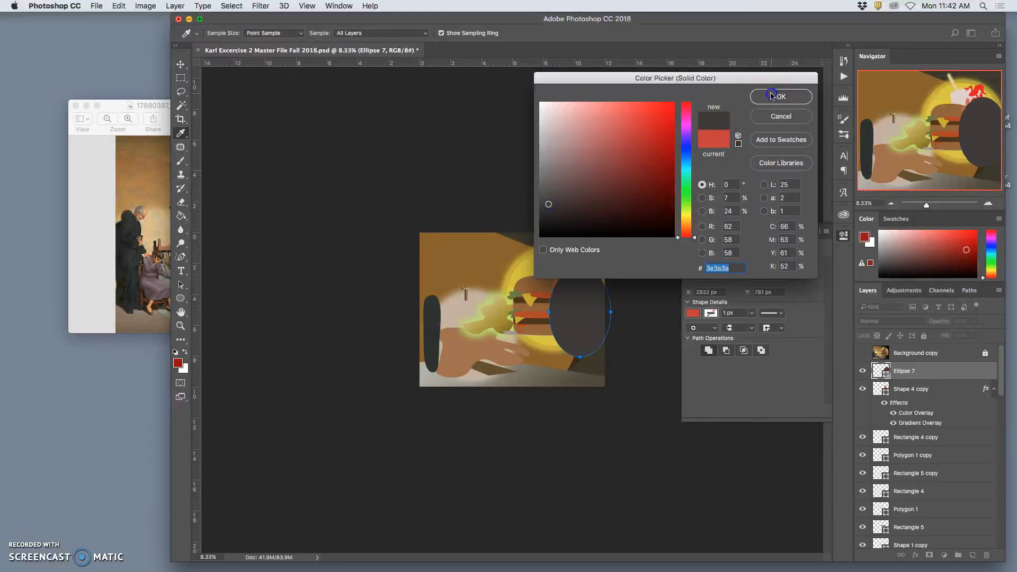
left_click(771, 96)
- Warp the dark ellipse into a rounded, leaning triangular form with a narrower top and a base widened toward the burger
key("super+t")
right_click(571, 334)
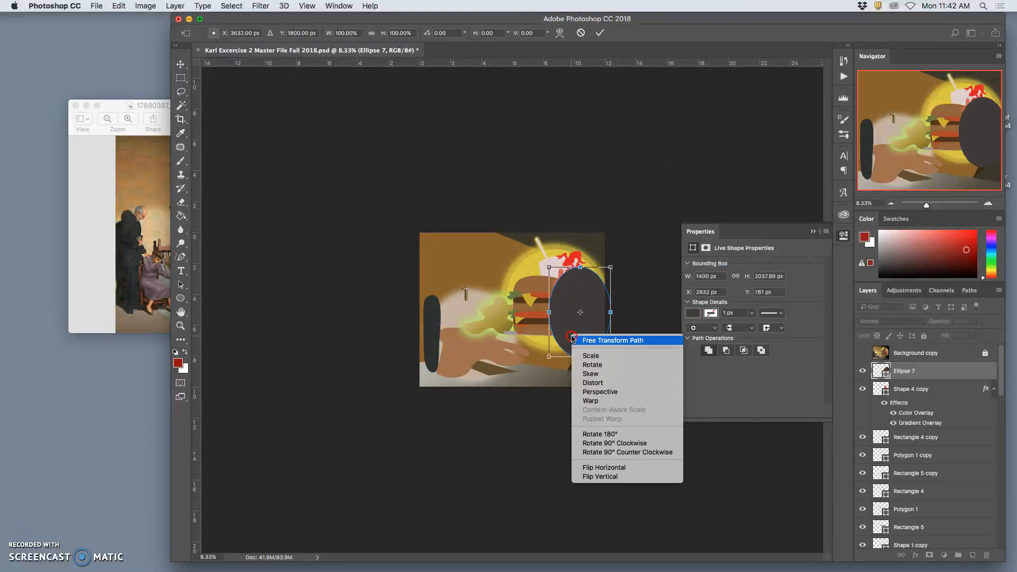
left_click(588, 401)
left_click_drag(557, 340, 583, 260)
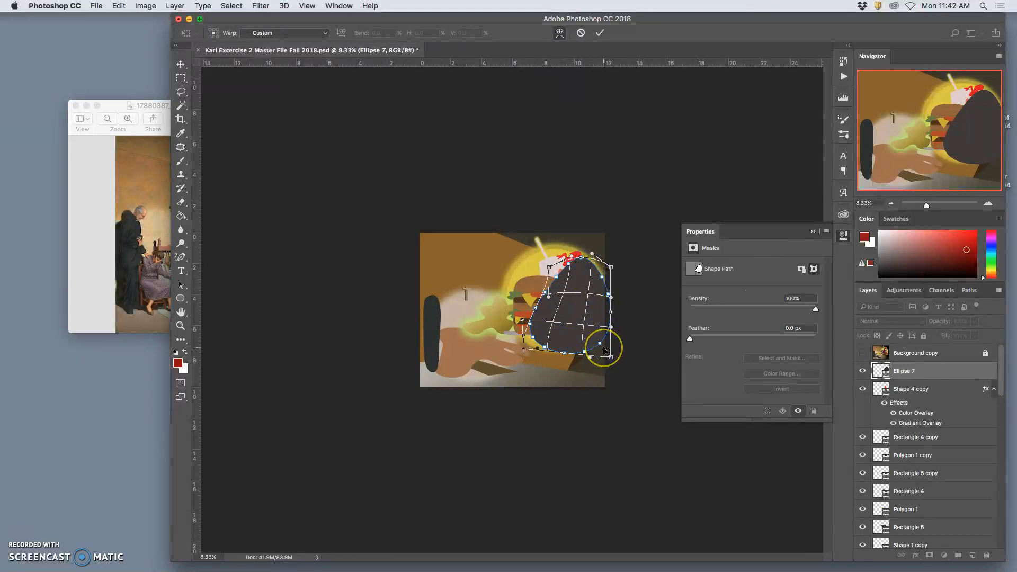
key("Return")
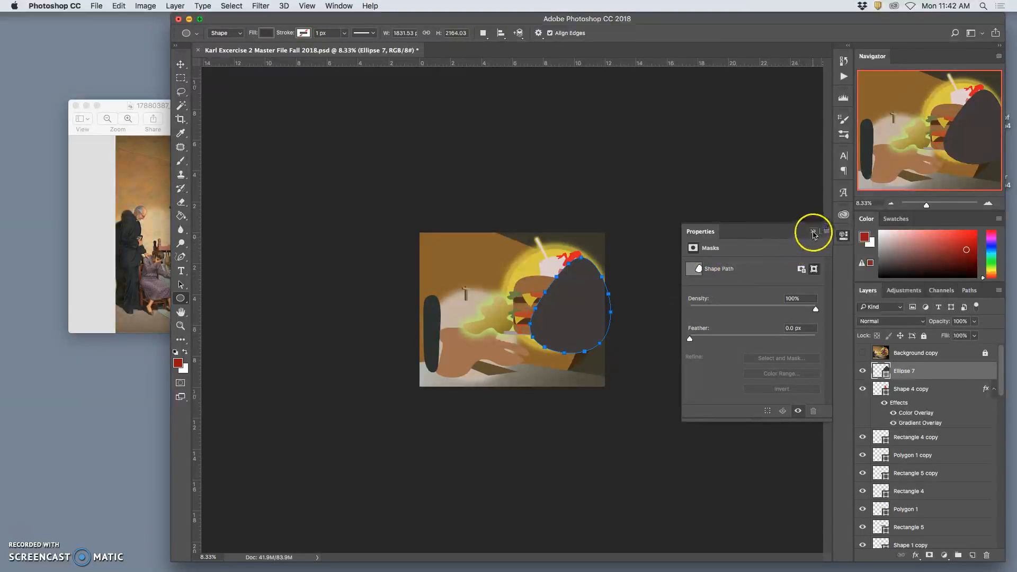
- Lower the dark shape's opacity to 48% and scale it to about 81% width and 91% height
left_click(814, 233)
left_click(973, 321)
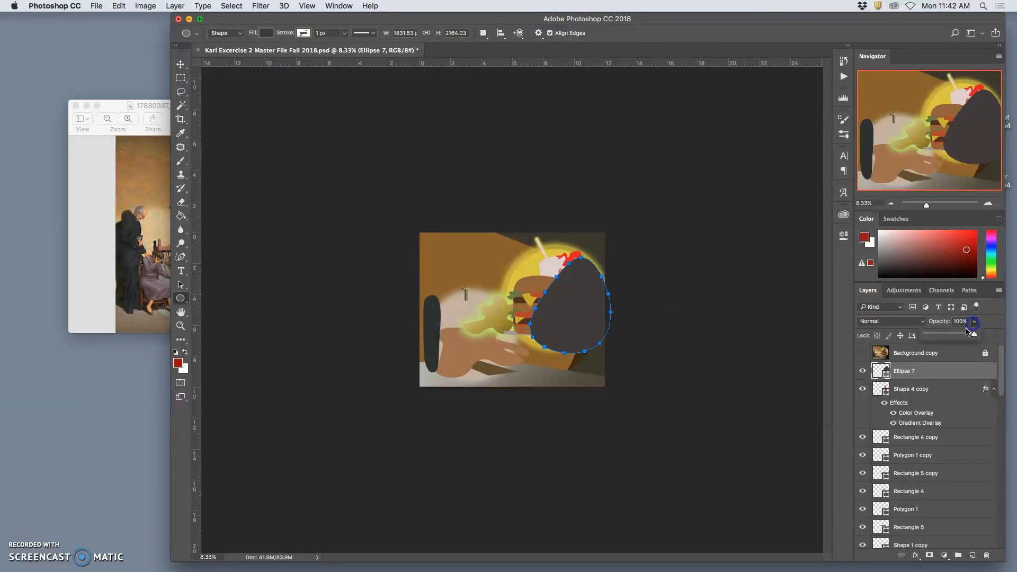
left_click_drag(952, 334, 949, 335)
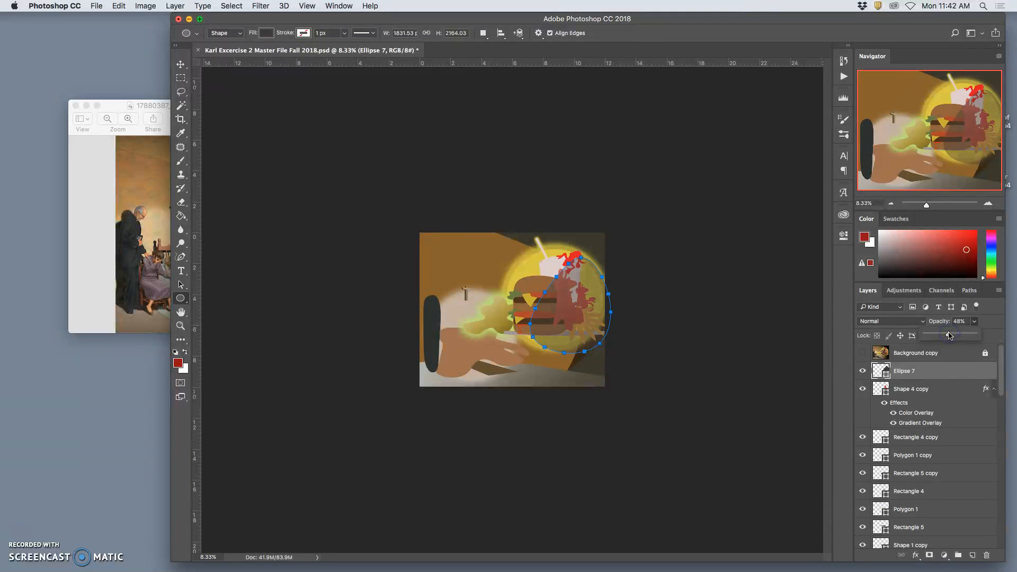
key("super+t")
left_click_drag(609, 353, 597, 342)
left_click(559, 300)
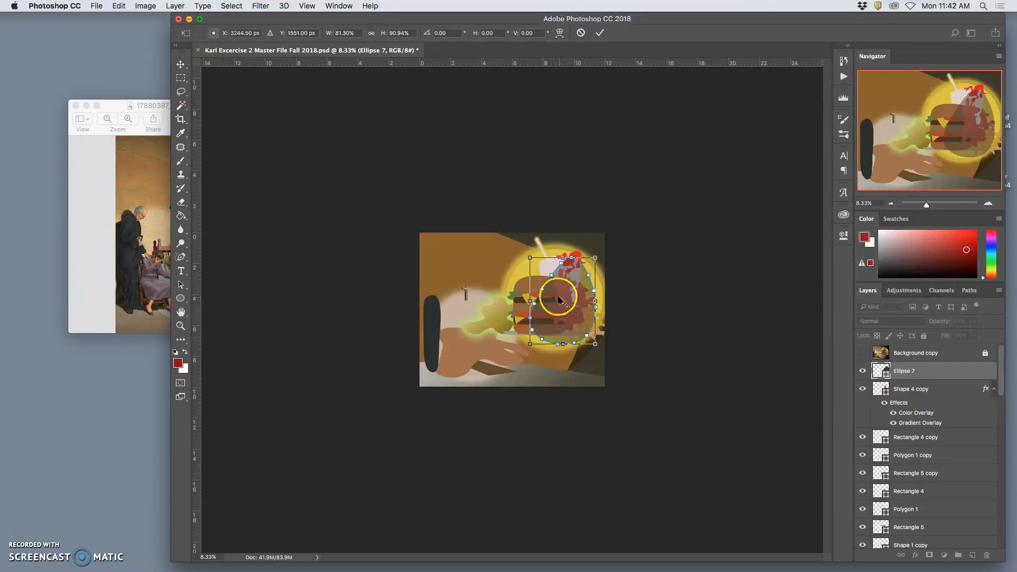
right_click(559, 300)
left_click(572, 349)
key("Return")
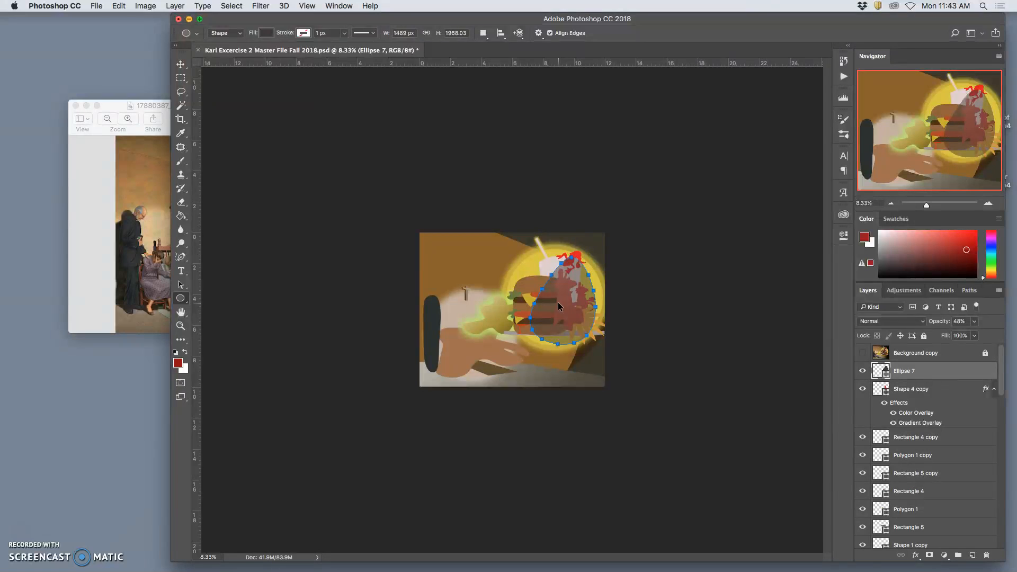
- Warp the dark shape again, pulling its upper edge on the burger side inward toward the red figure
key("ctrl+t")
right_click(559, 300)
left_click(572, 349)
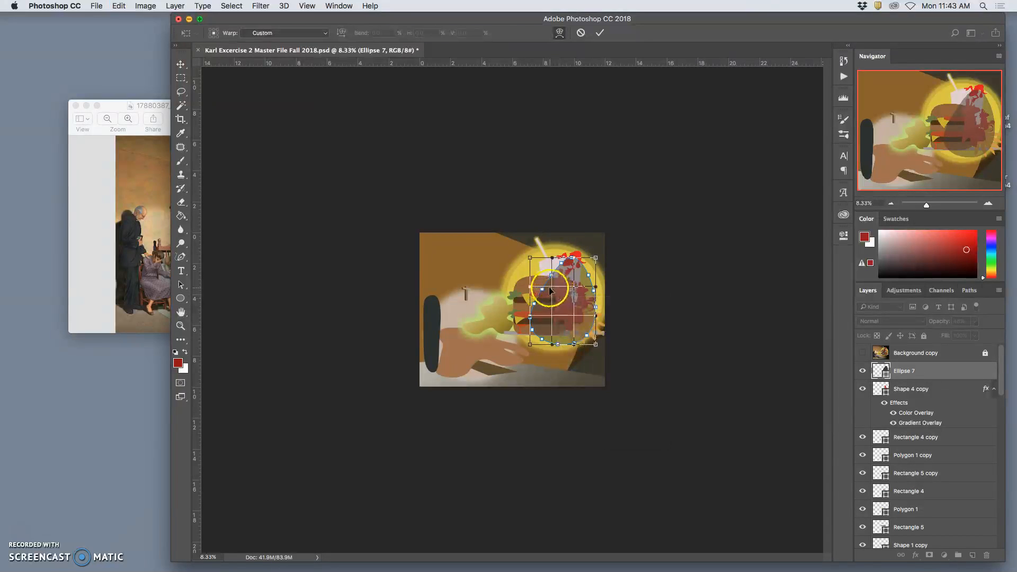
left_click_drag(546, 288, 559, 279)
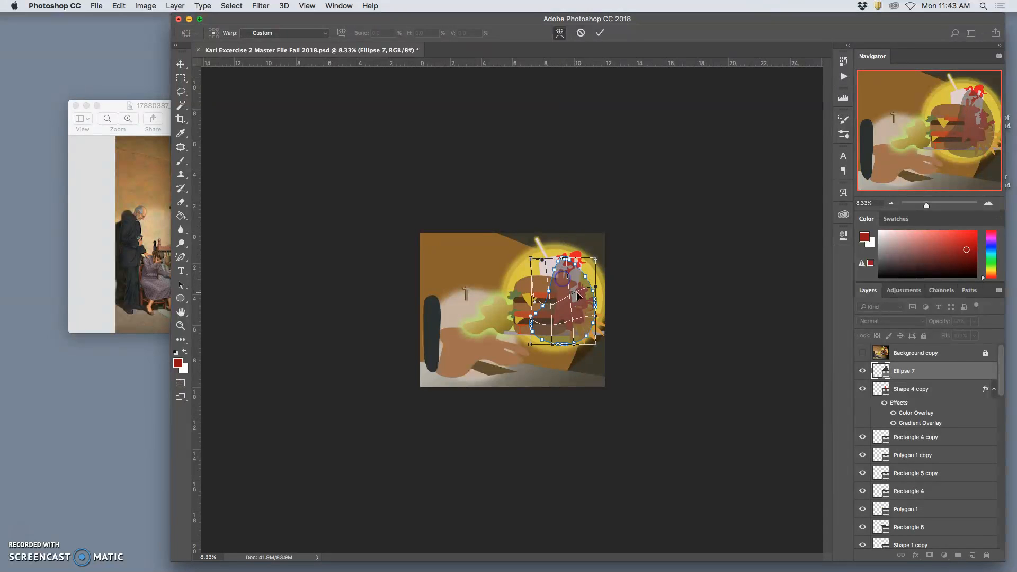
key("Return")
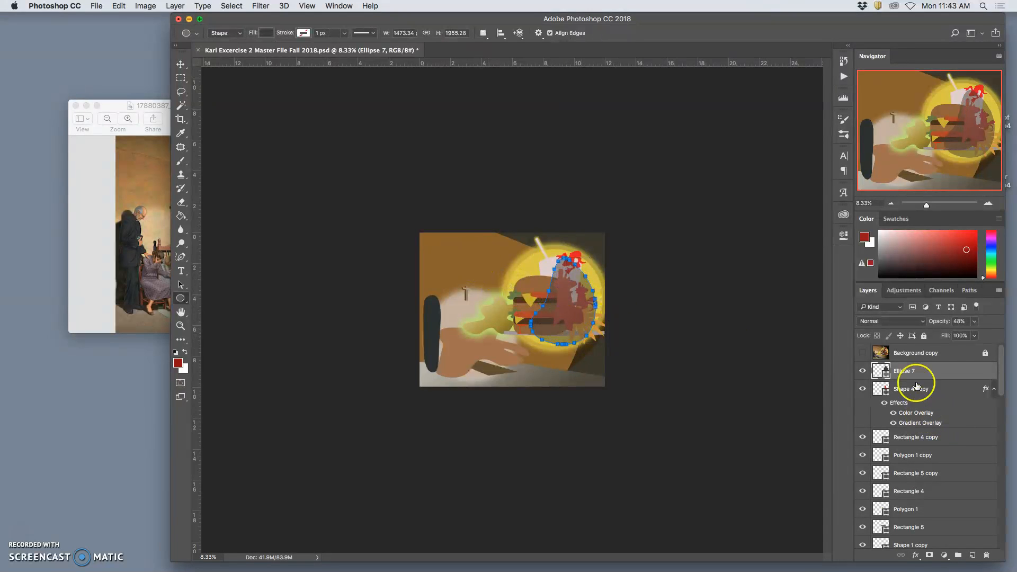
- Reduce the dark shape's opacity to 24% and compare the shading with the reference painting
left_click(904, 359)
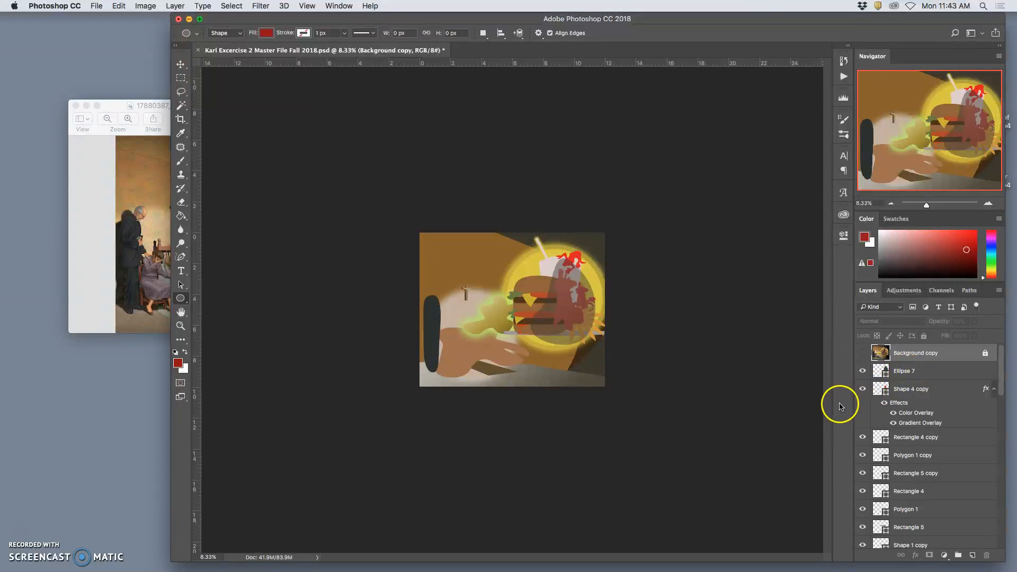
left_click(909, 372)
left_click(974, 322)
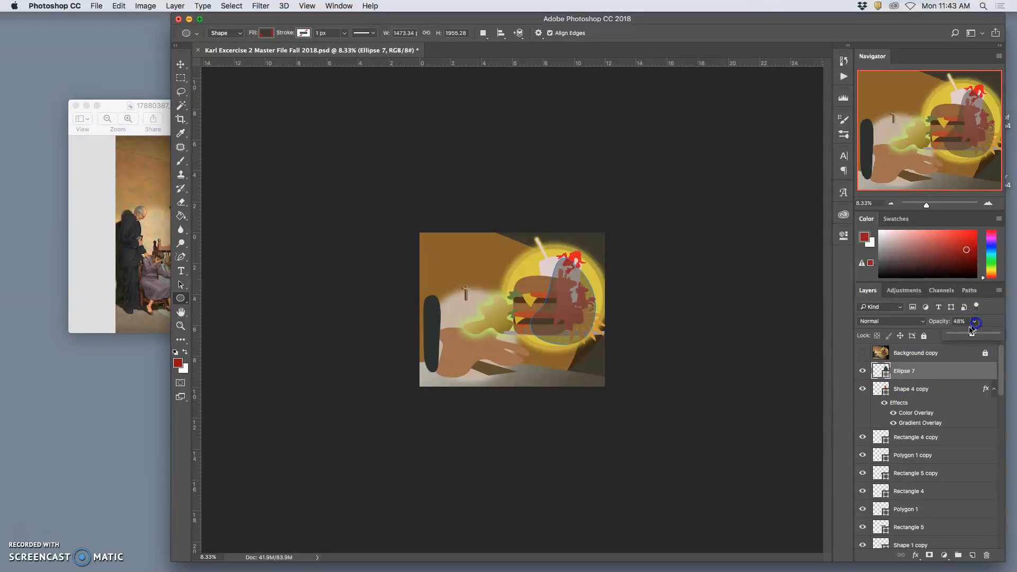
left_click_drag(961, 335, 961, 336)
left_click(883, 354)
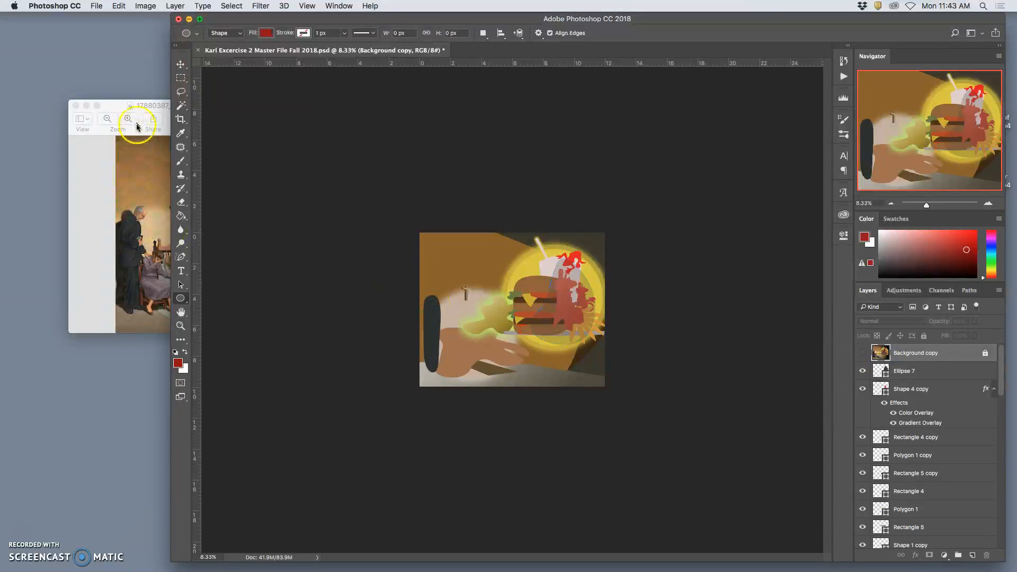
left_click(133, 106)
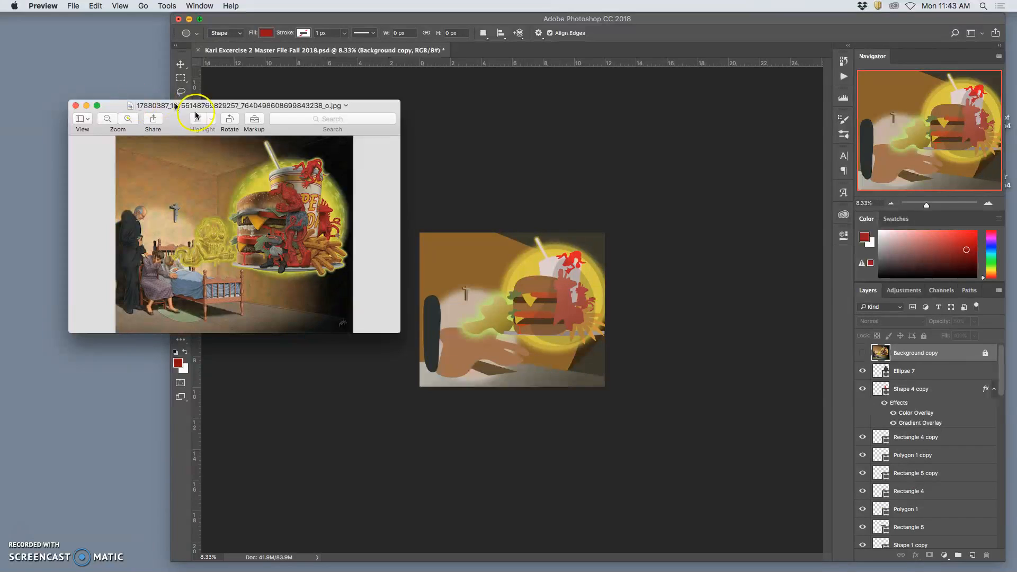
- Duplicate the dark Ellipse 7 shape, rotate the copy about 91°, scale it to about 79% by 118%, and place it over the hand
left_click(927, 377)
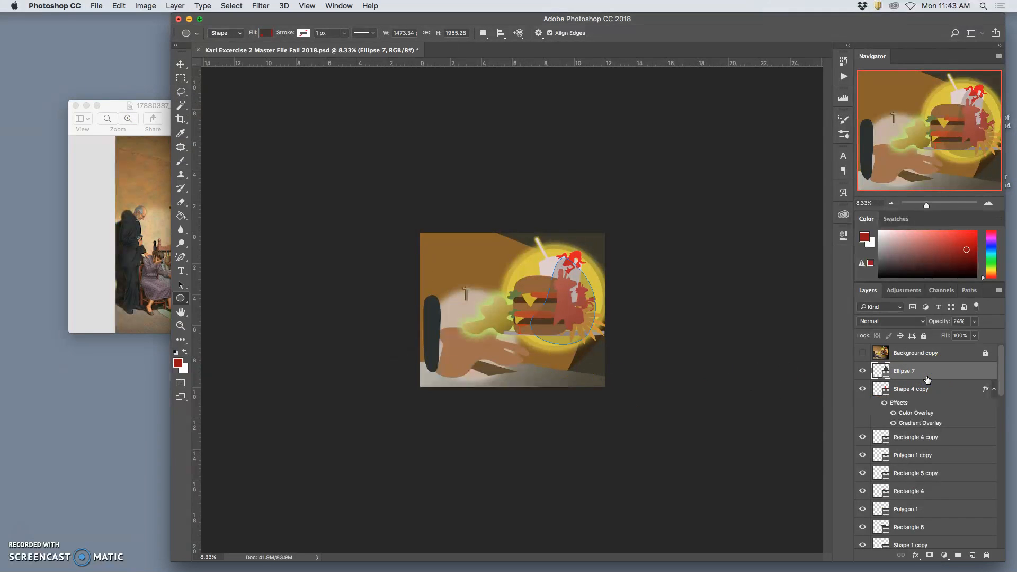
key("super+j")
key("super+t")
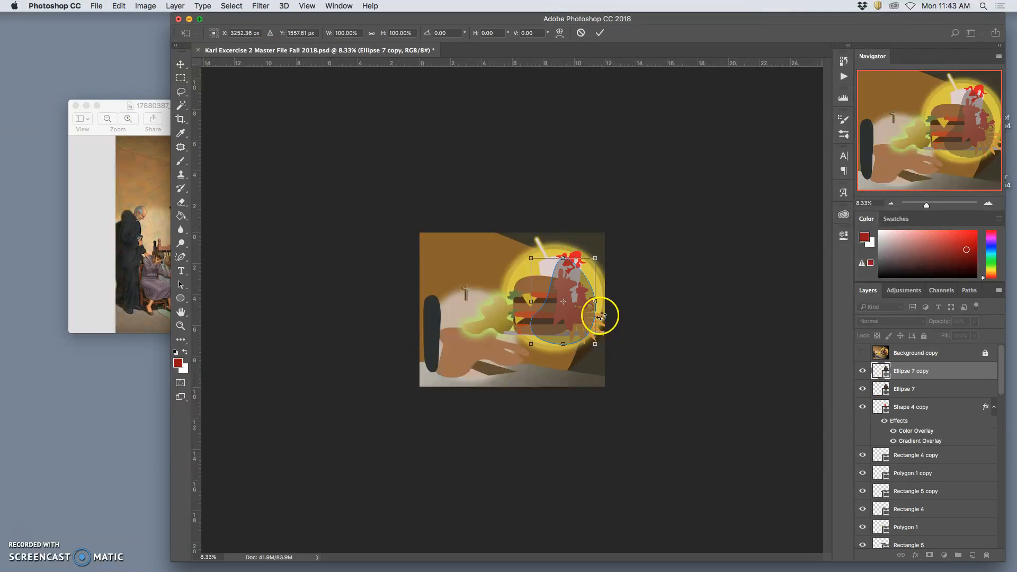
left_click_drag(609, 252, 612, 348)
left_click_drag(582, 315, 527, 356)
left_click_drag(468, 320, 468, 331)
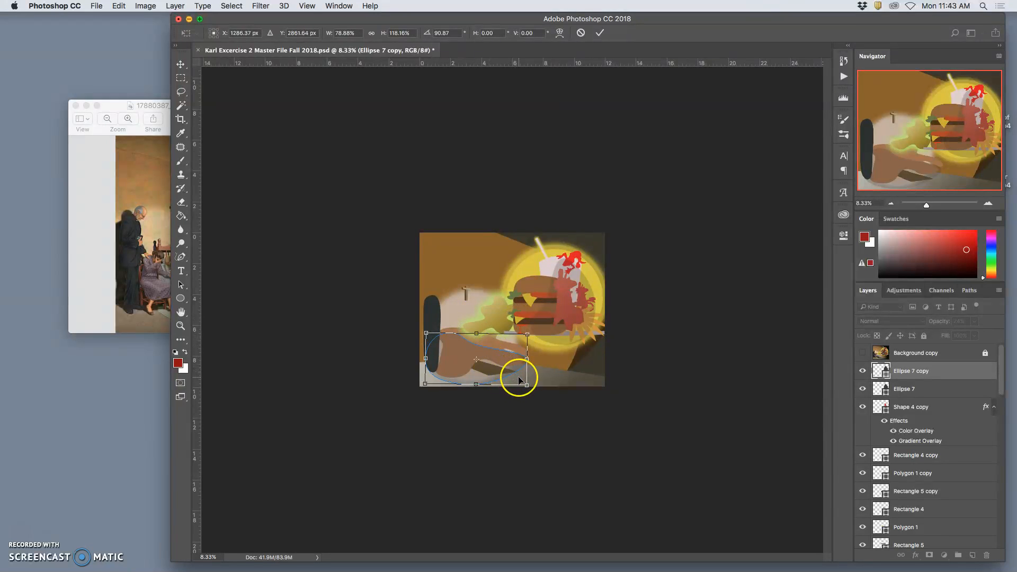
key("Return")
- Set the copied dark shape's opacity to 46% and warp it so its upper edge bends inward over the hand
left_click(973, 322)
left_click_drag(962, 337, 973, 336)
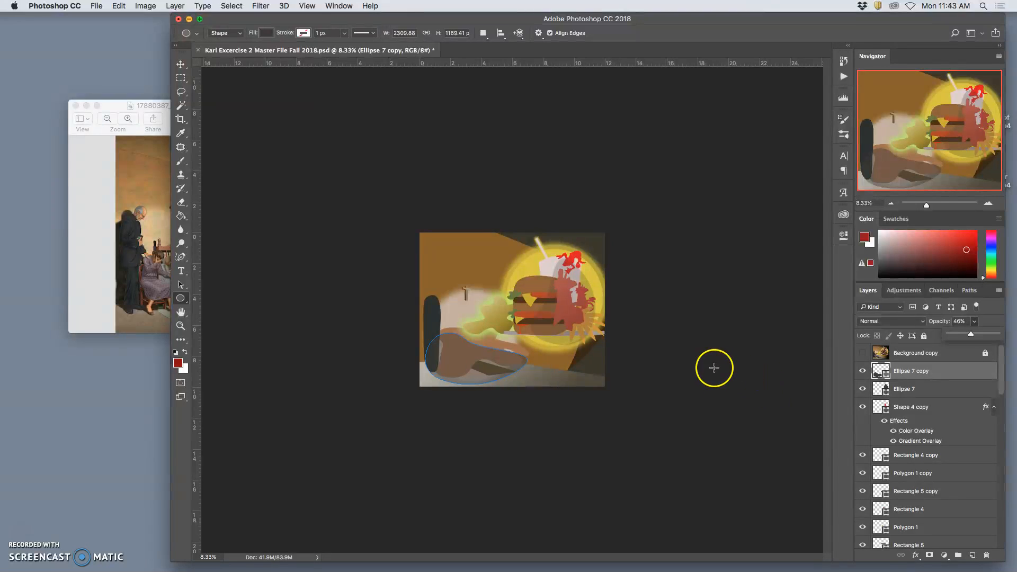
key("super+t")
right_click(487, 358)
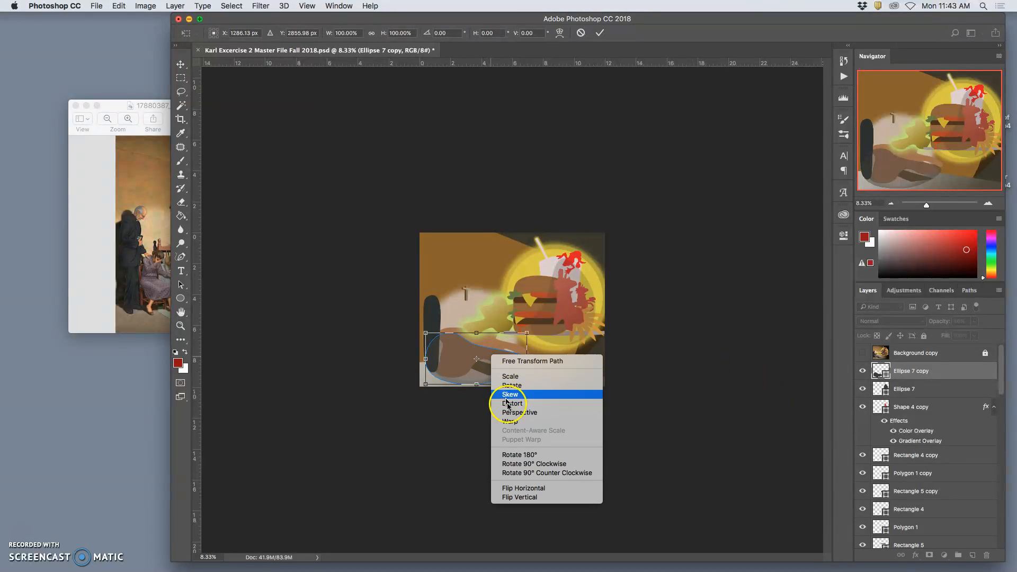
left_click(492, 417)
left_click_drag(465, 356, 456, 355)
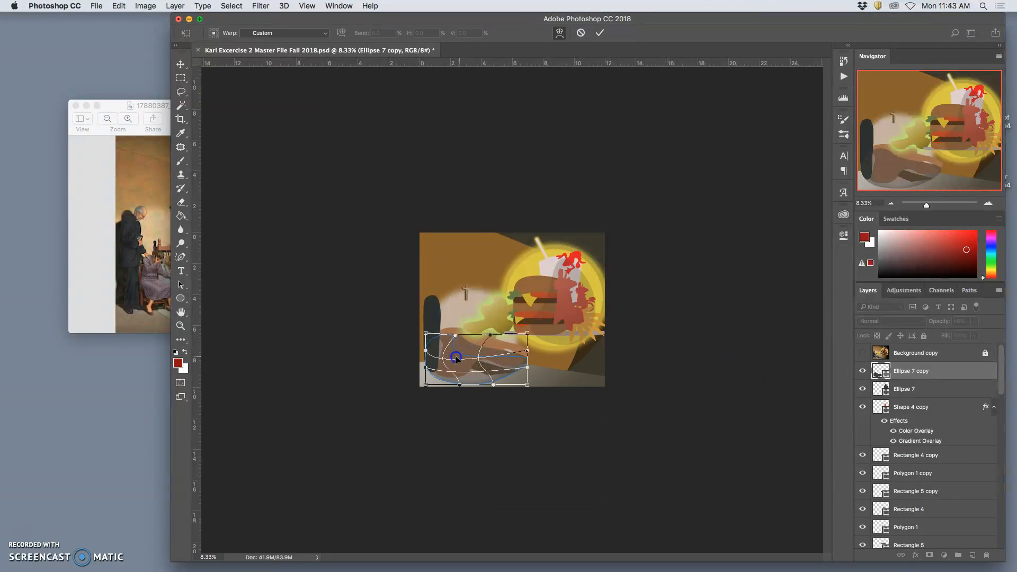
key("Return")
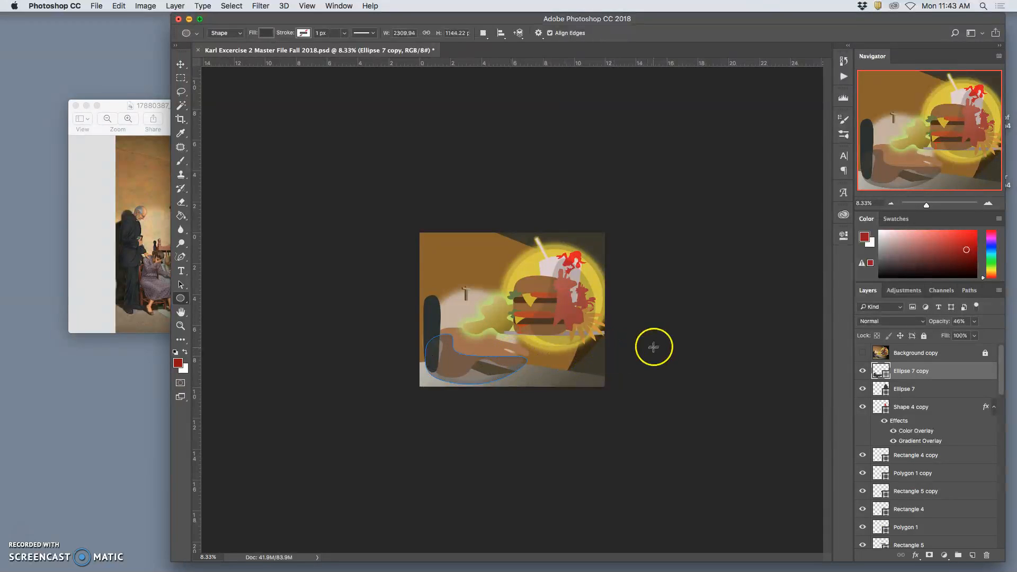
- Compare the hand shading with the reference painting and reduce the Ellipse 7 copy's opacity to 33%
left_click(895, 353)
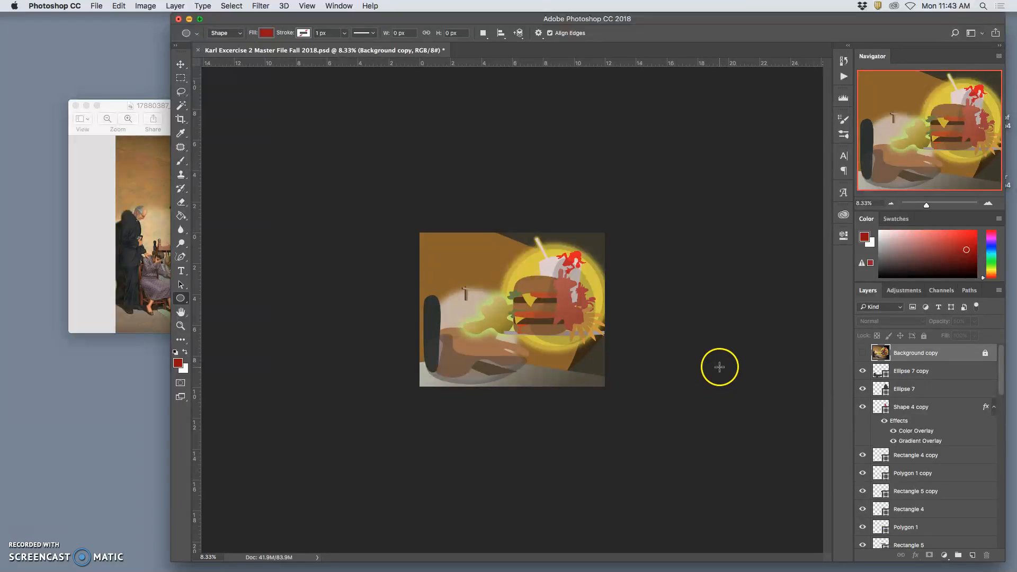
left_click(145, 302)
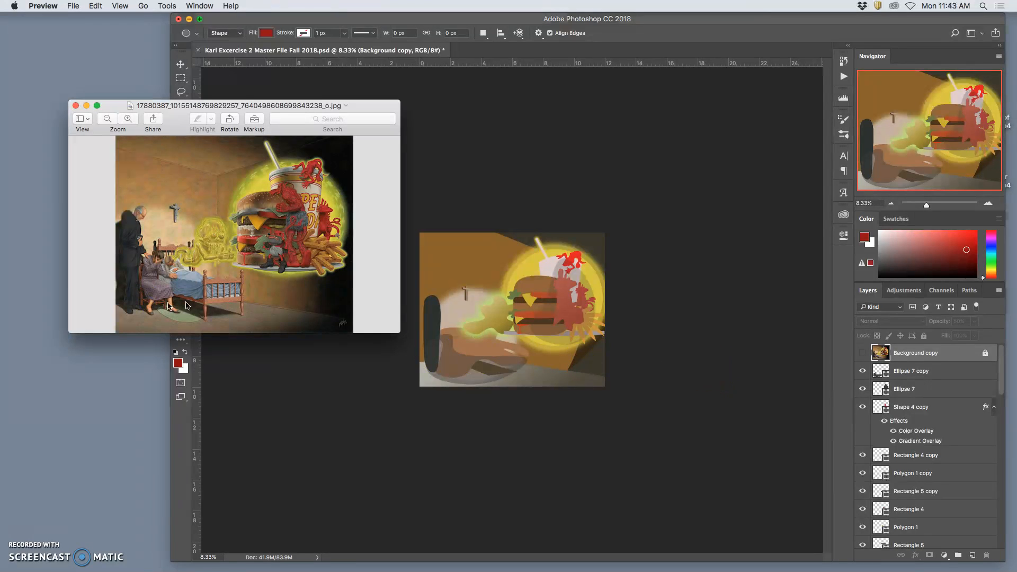
left_click(691, 320)
left_click(651, 317)
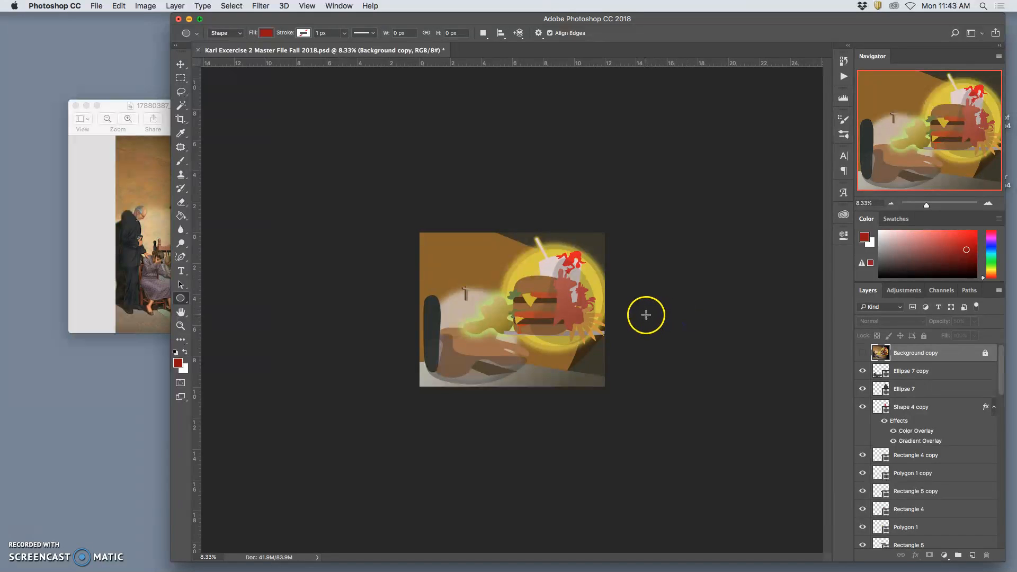
left_click(953, 370)
left_click(976, 323)
left_click_drag(972, 334, 966, 335)
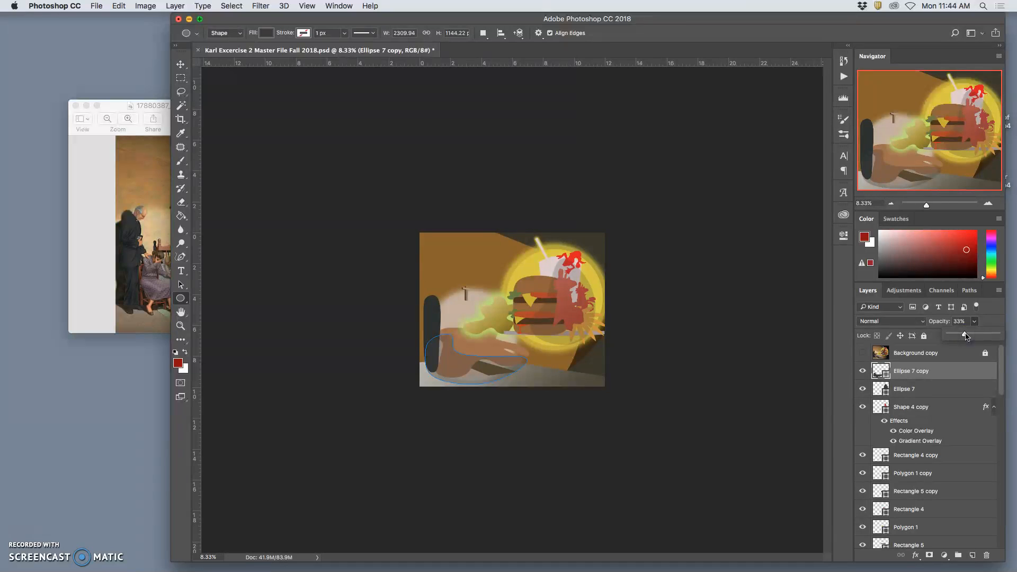
- Send the hand's shading layer backward through the stack until it sits directly below Shape 5
key("super+bracketleft")
key("super+bracketleft")
key("super+bracketleft")
key("super+bracketleft")
key("super+bracketleft")
key("super+bracketleft")
key("super+bracketleft")
key("super+bracketleft")
key("super+bracketleft")
key("super+bracketleft")
key("super+bracketleft")
key("super+bracketleft")
key("super+bracketleft")
key("super+bracketleft")
key("super+bracketleft")
key("super+bracketleft")
key("super+bracketleft")
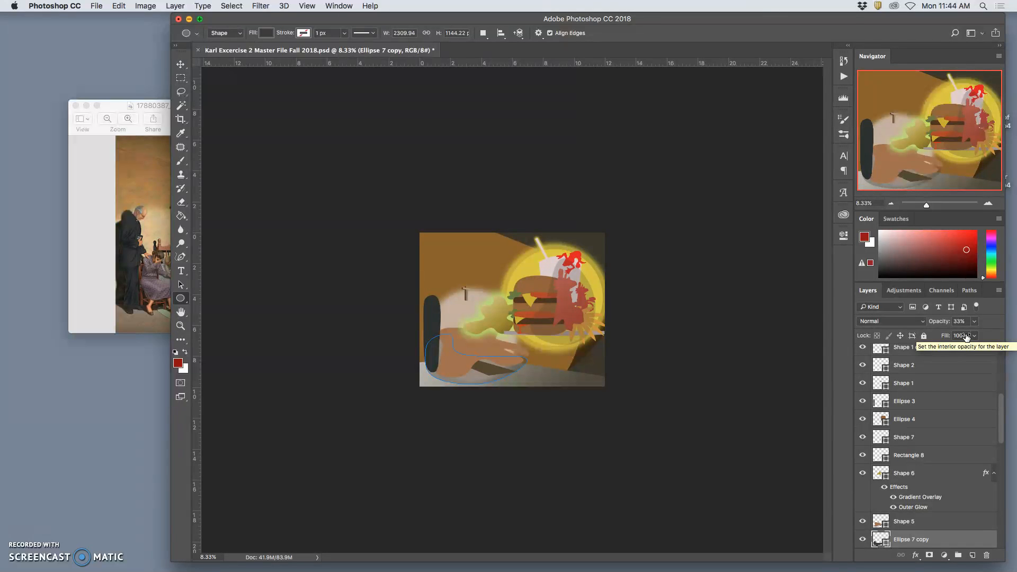
- Create two 2310 by 1144 px ellipses outside the canvas, beyond the burger side of the painting
left_click(738, 321)
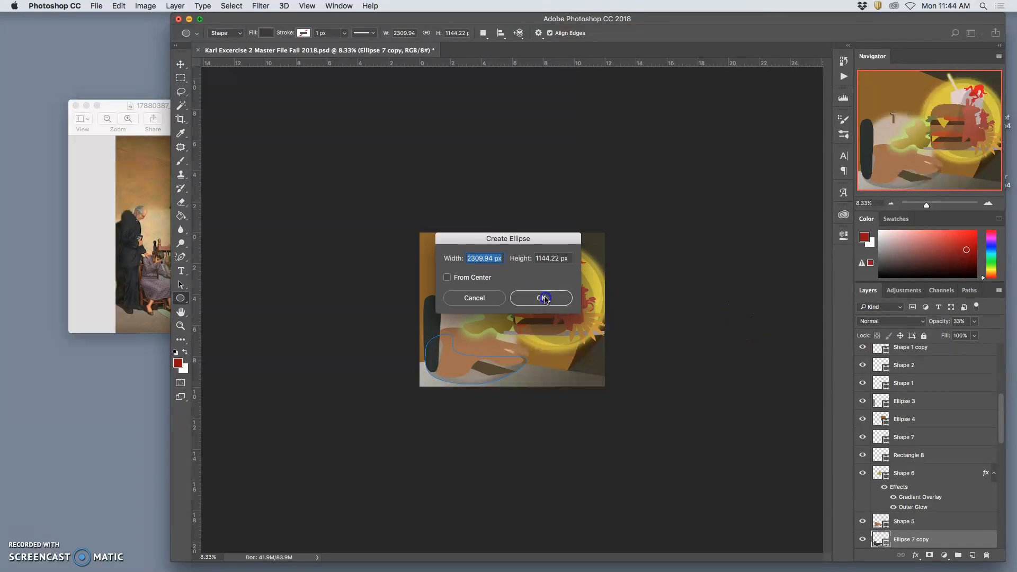
left_click(547, 299)
left_click(811, 231)
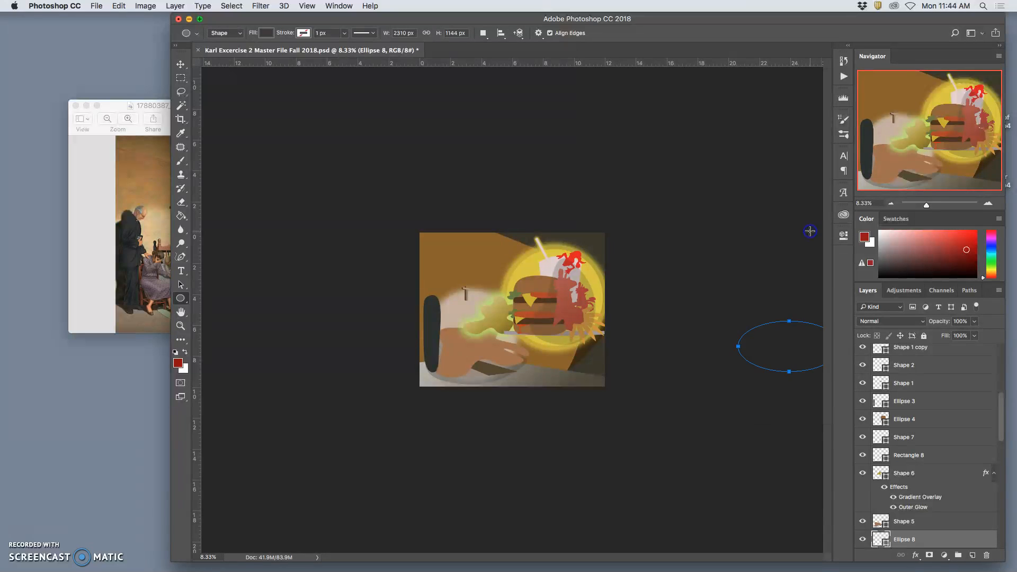
left_click(772, 246)
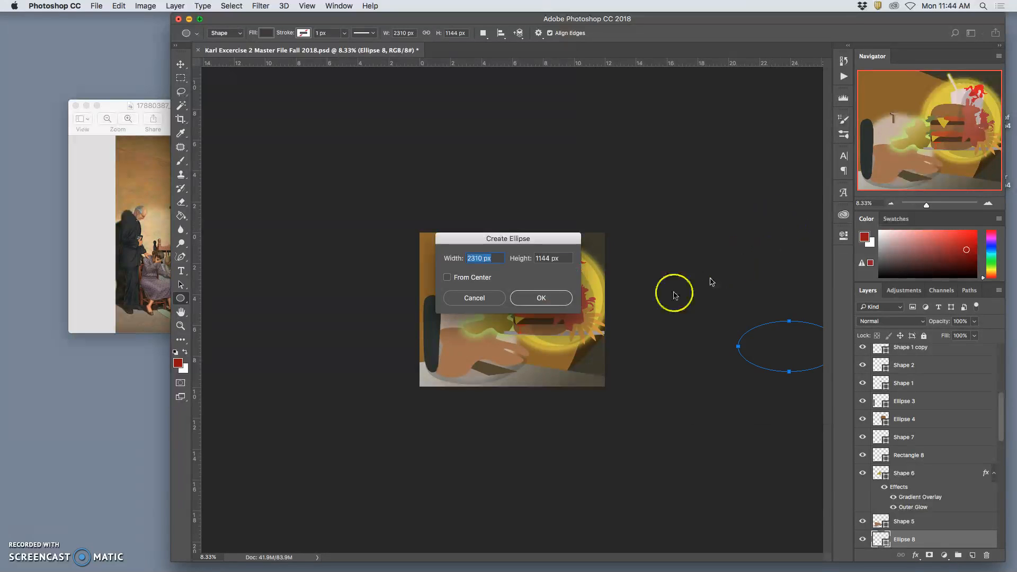
left_click(562, 301)
- Close the shape properties and briefly show the Background copy layer to compare it with the flat-shape version
scroll(946, 425, "up", 8)
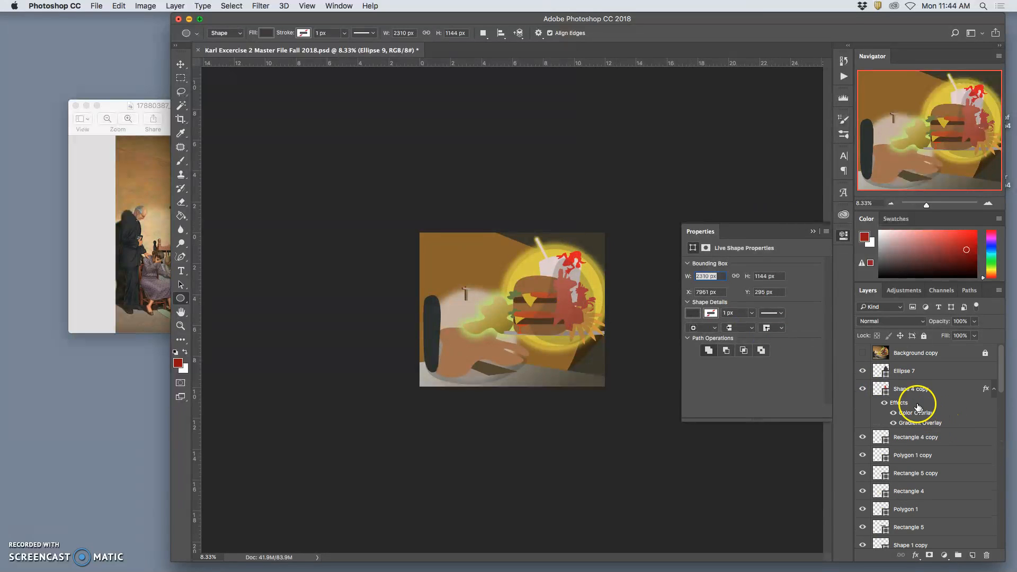
left_click(910, 371)
left_click(813, 233)
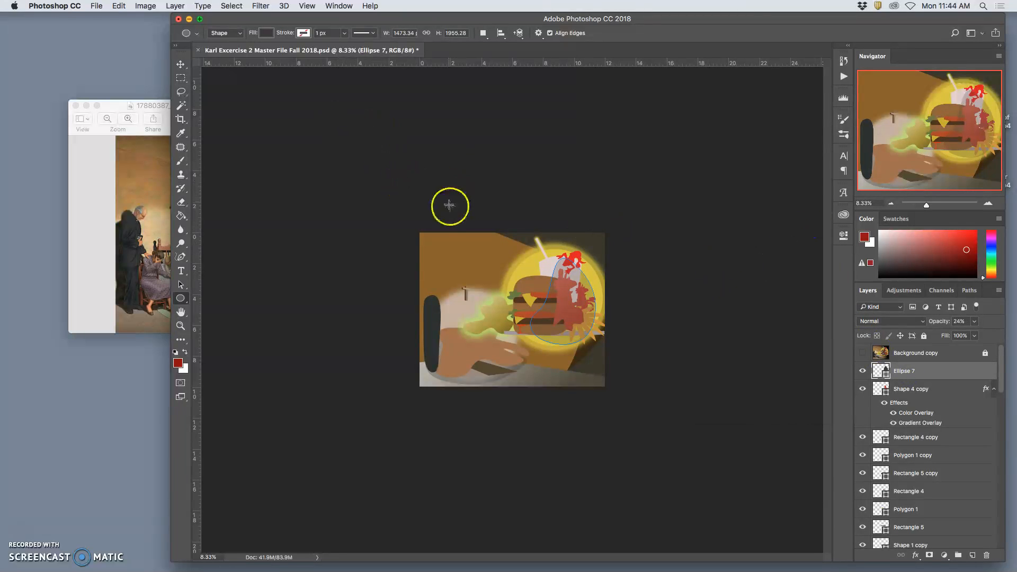
left_click(907, 355)
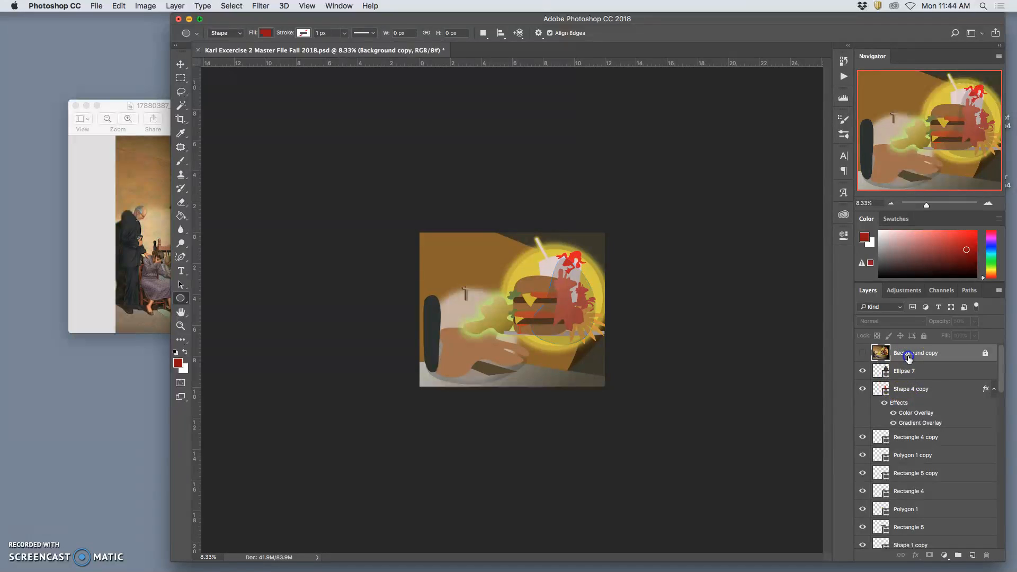
left_click(862, 353)
left_click(862, 355)
- Review the whole layer stack from the original background up to the topmost shading shapes
scroll(908, 386, "down", 10)
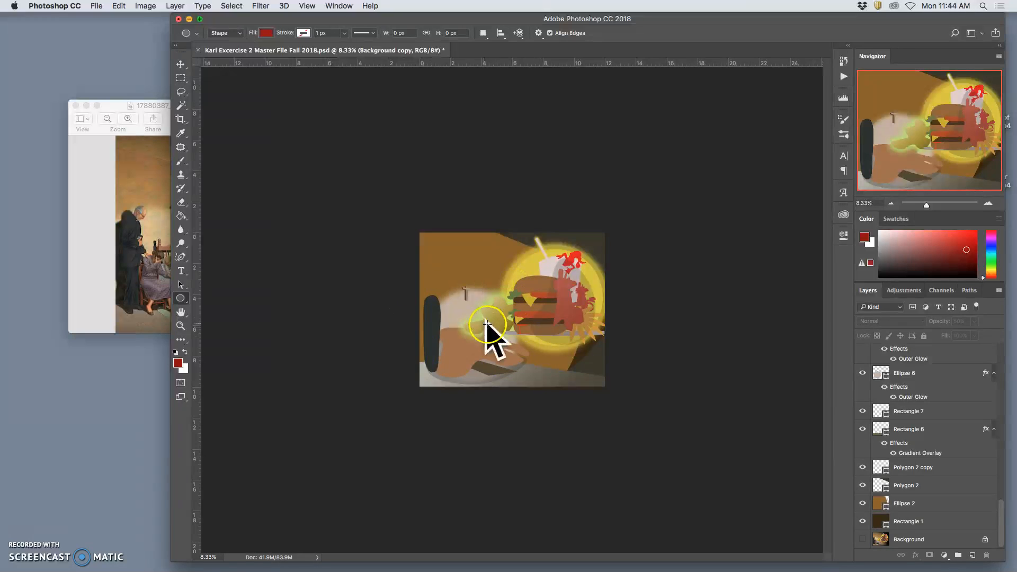
key("super+equal")
key("super+equal")
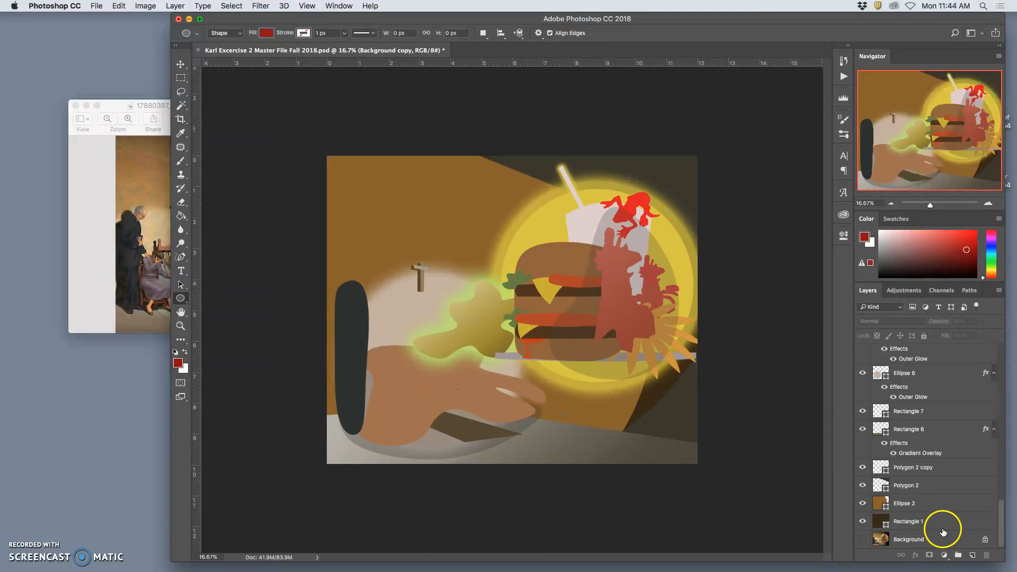
scroll(897, 522, "up", 1)
scroll(897, 522, "up", 8)
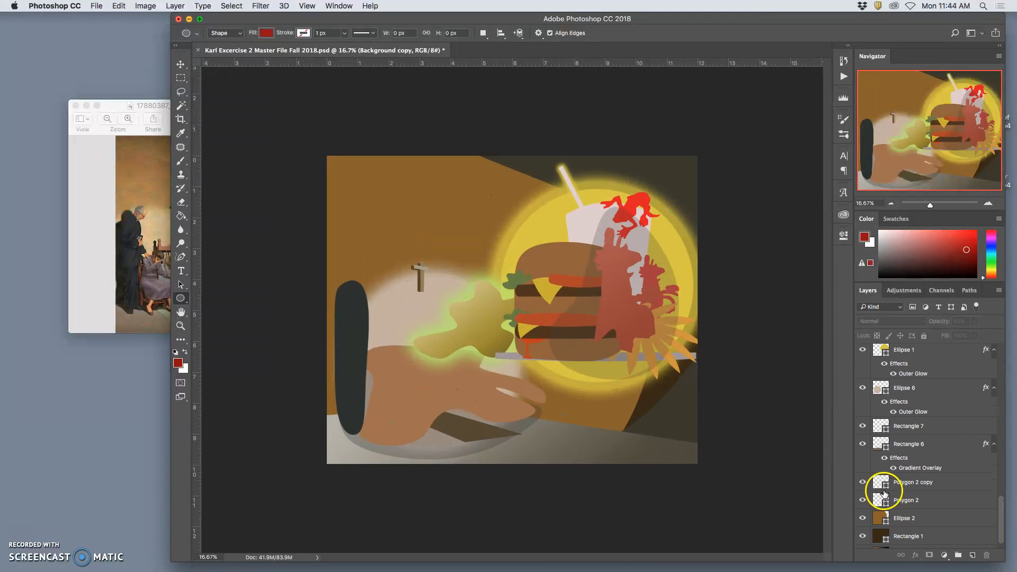
scroll(884, 448, "up", 2)
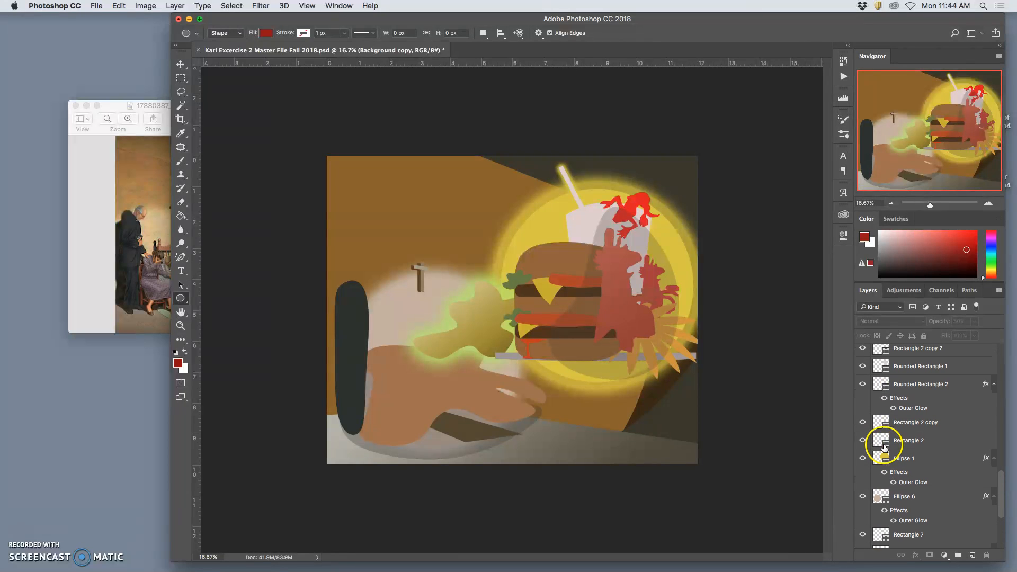
scroll(884, 419, "up", 10)
scroll(884, 418, "up", 10)
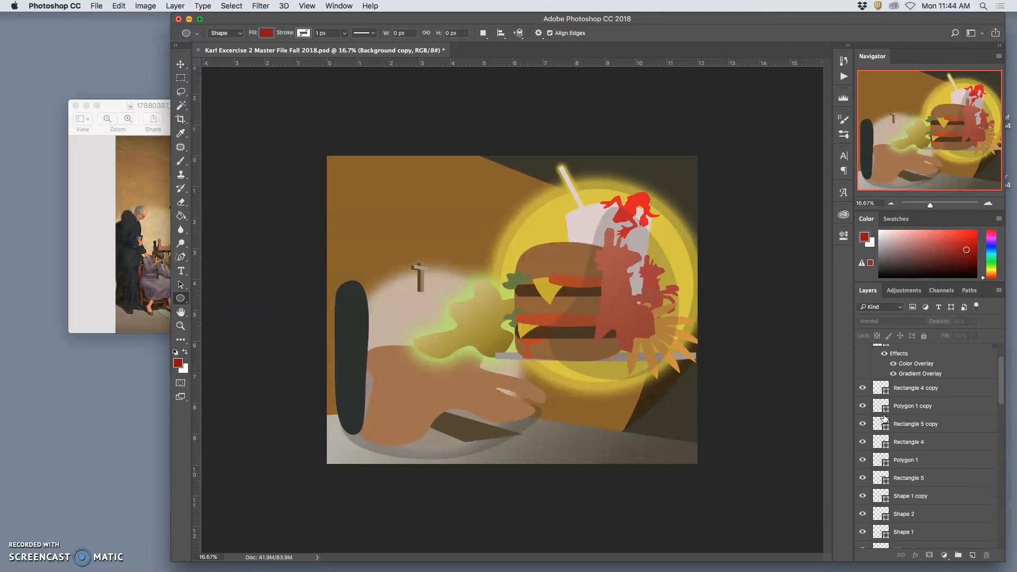
scroll(884, 418, "up", 3)
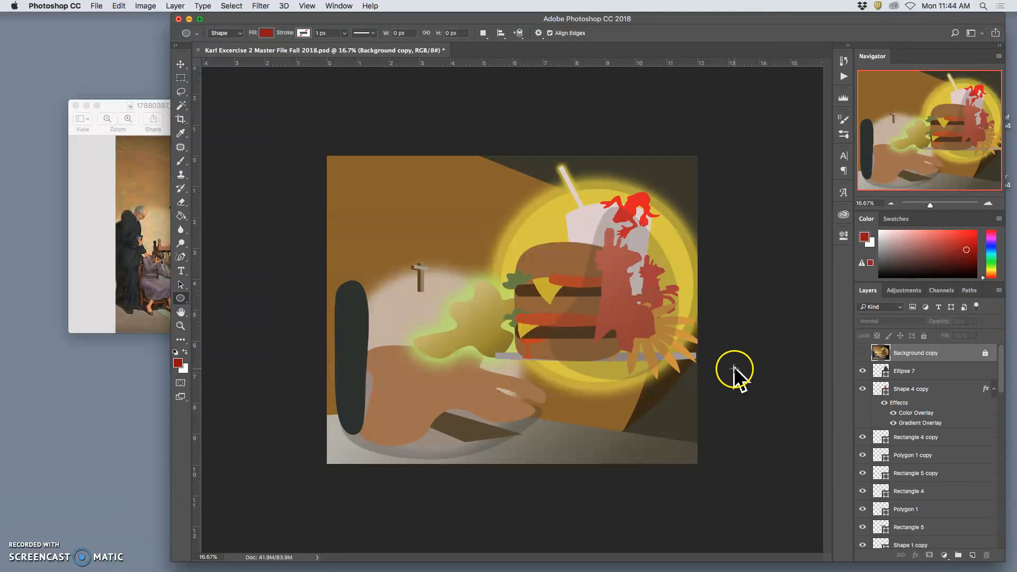
- Inspect the shape edges around the burger and lettuce at high magnification, up to 400%, and return to the full composition
key("super+equal")
key("super+equal")
key("super+equal")
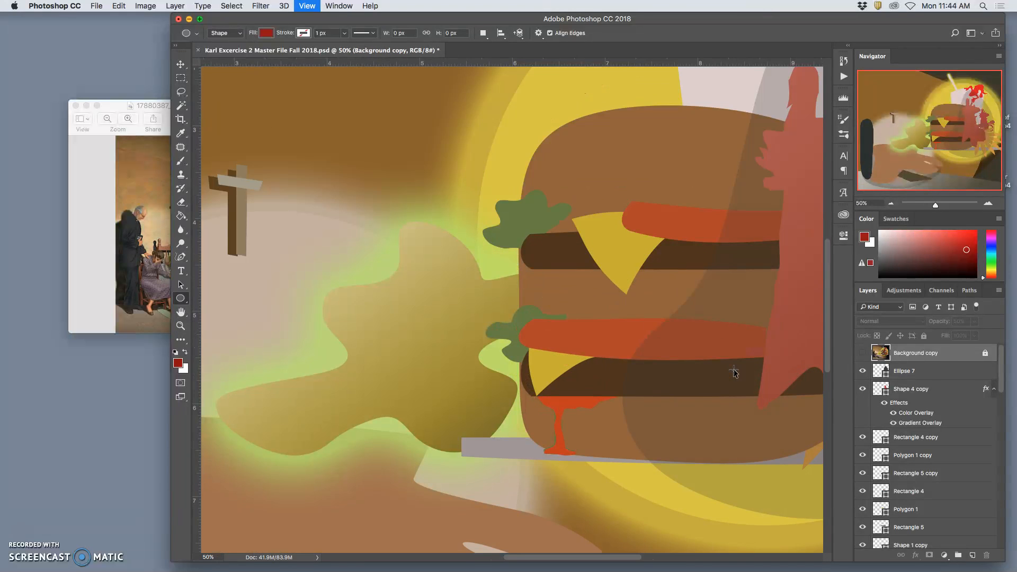
key("super+equal")
key("super+equal")
key("super+minus")
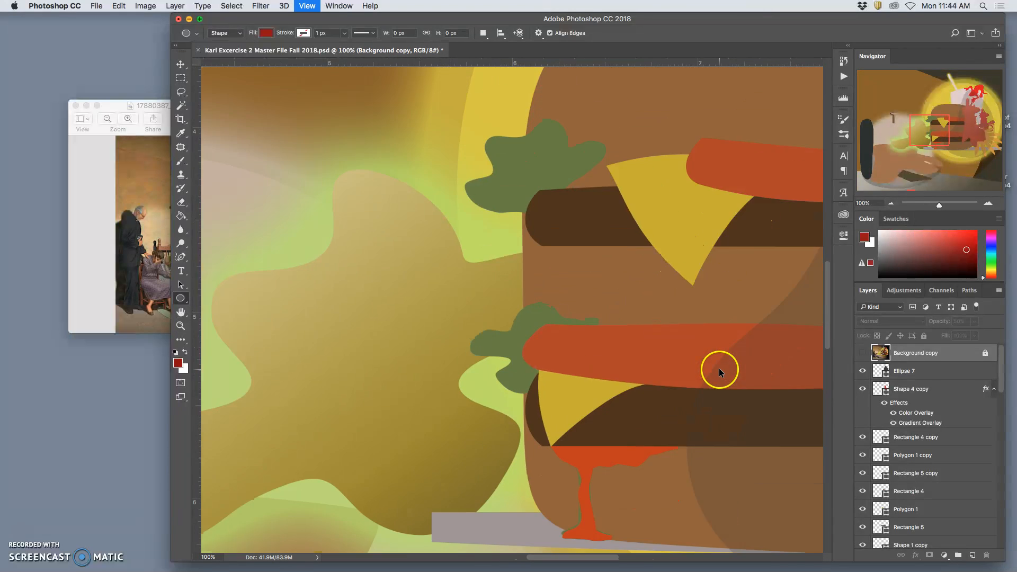
key("super+equal")
key("super+equal")
key("super+equal")
key("super+equal")
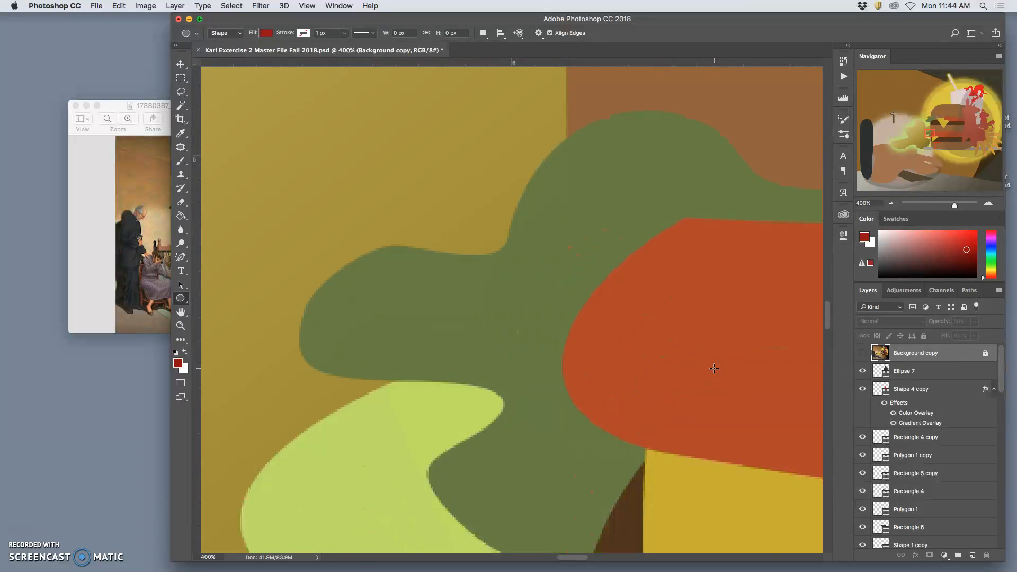
key("super+minus")
key("super+minus")
key("super+minus")
key("super+minus")
key("super+minus")
key("super+minus")
key("super+minus")
key("super+minus")
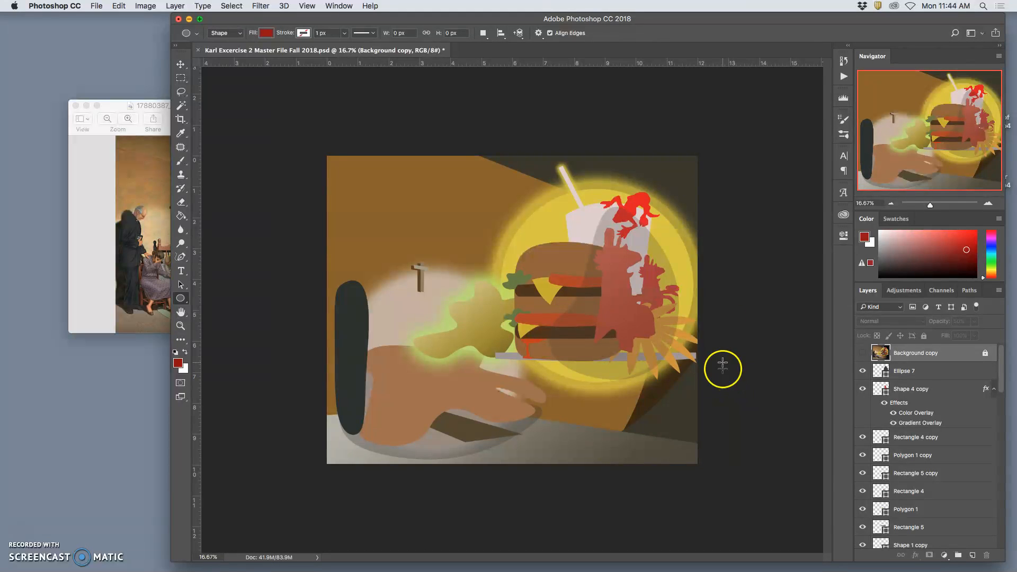
- Save the document under its existing name in the Exercise 2 folder, in Photoshop format with layers kept
left_click(95, 7)
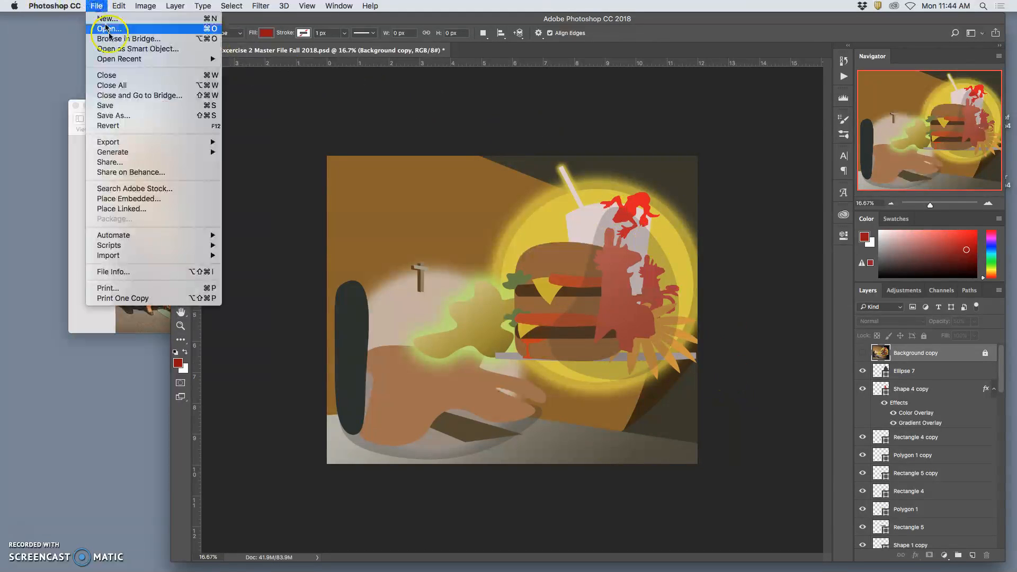
left_click(118, 117)
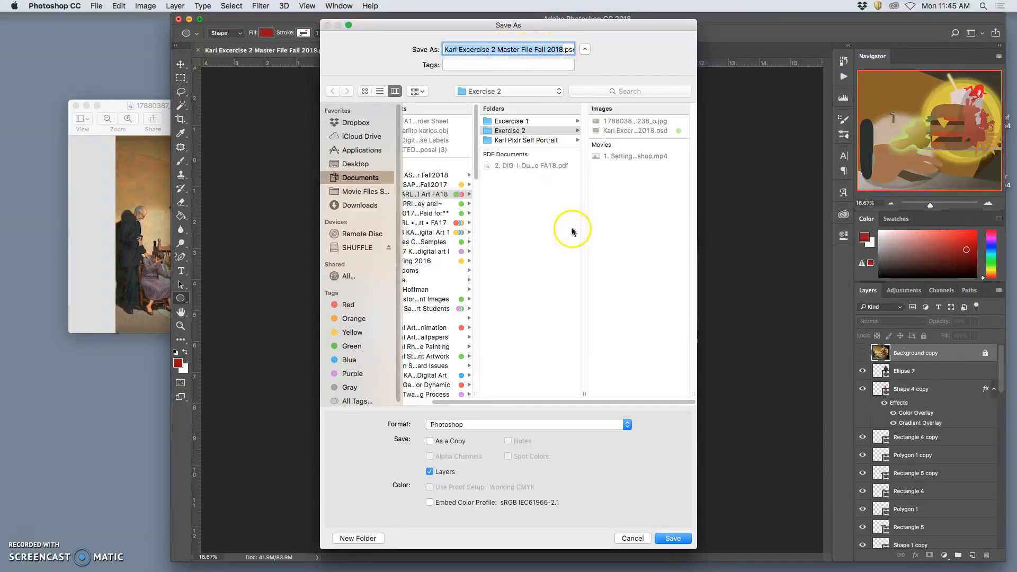
left_click(671, 538)
left_click(584, 94)
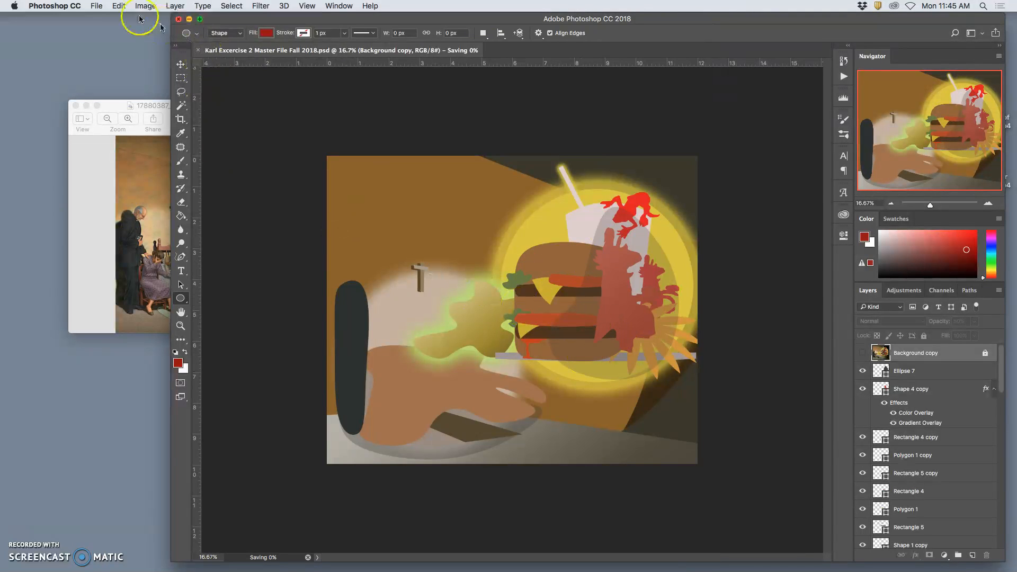
left_click(96, 6)
left_click(120, 115)
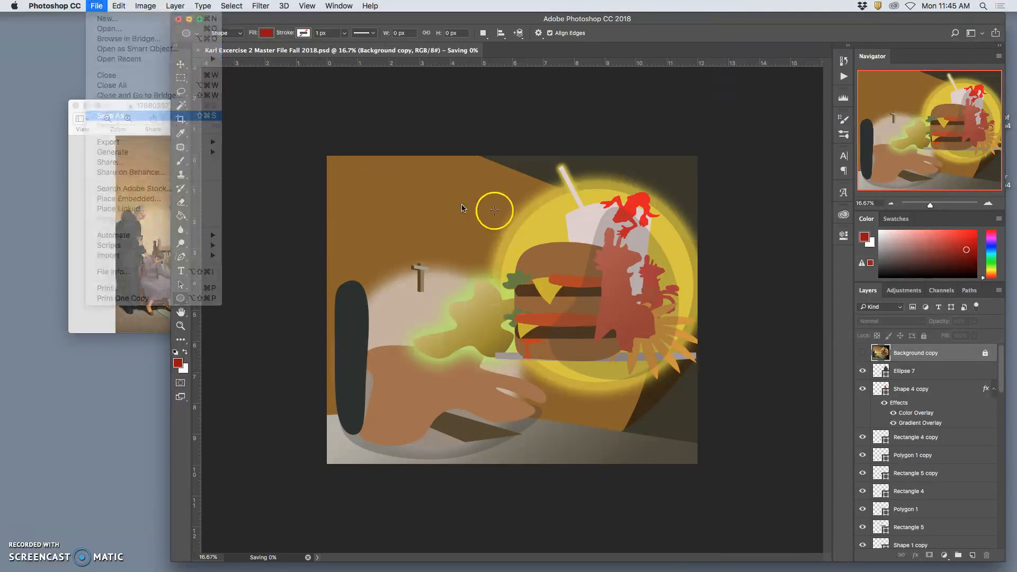
left_click(579, 206)
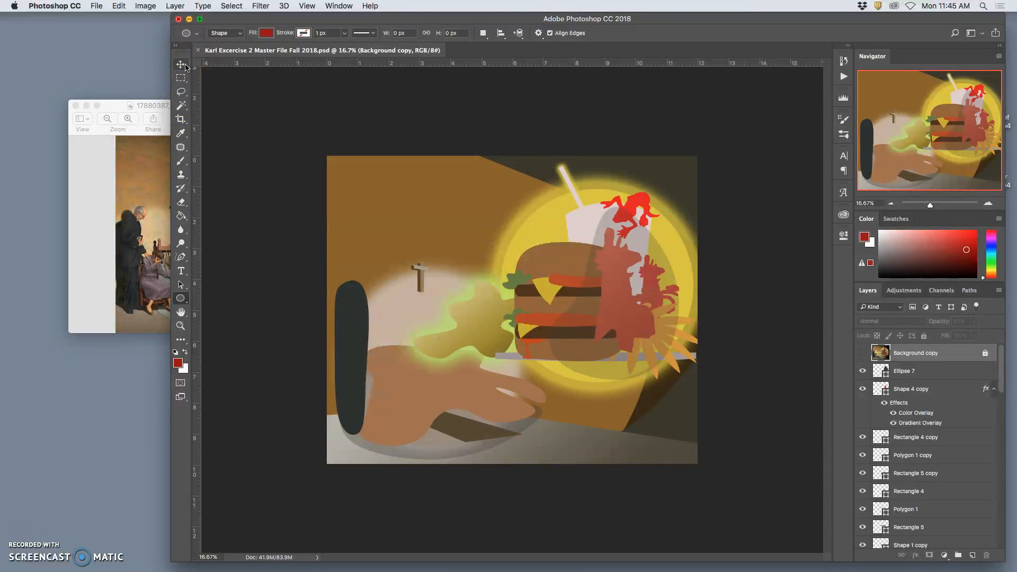
left_click(95, 6)
left_click(290, 57)
left_click(146, 6)
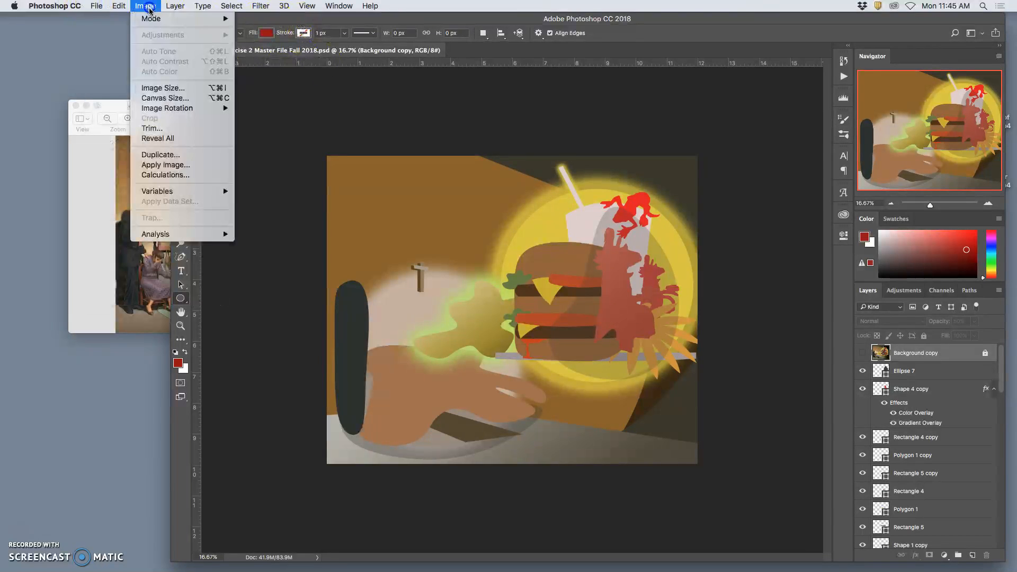
- Check the document's dimensions and resolution in the Image Size settings without changing them
left_click(448, 141)
key("super+alt+i")
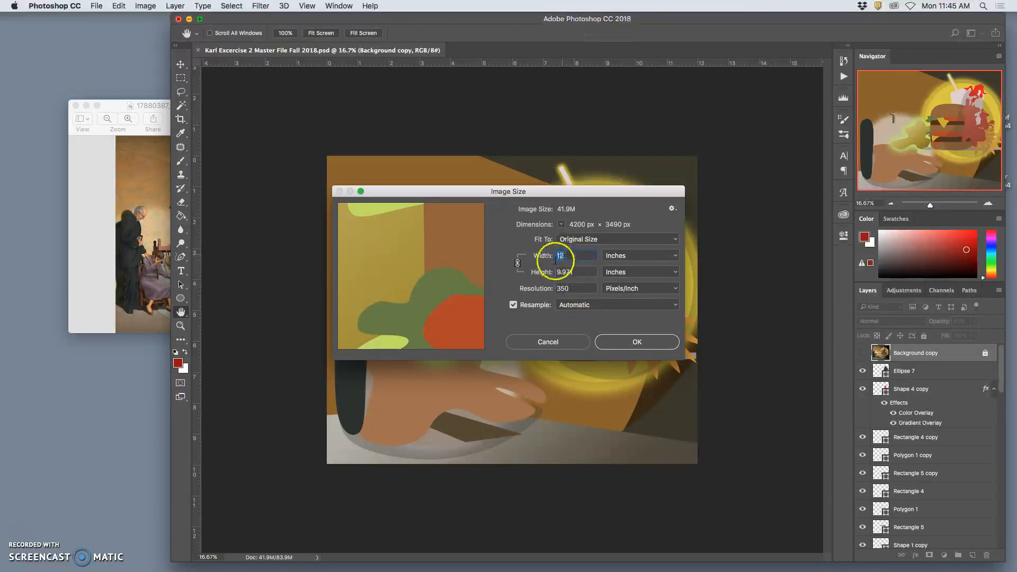
left_click(618, 342)
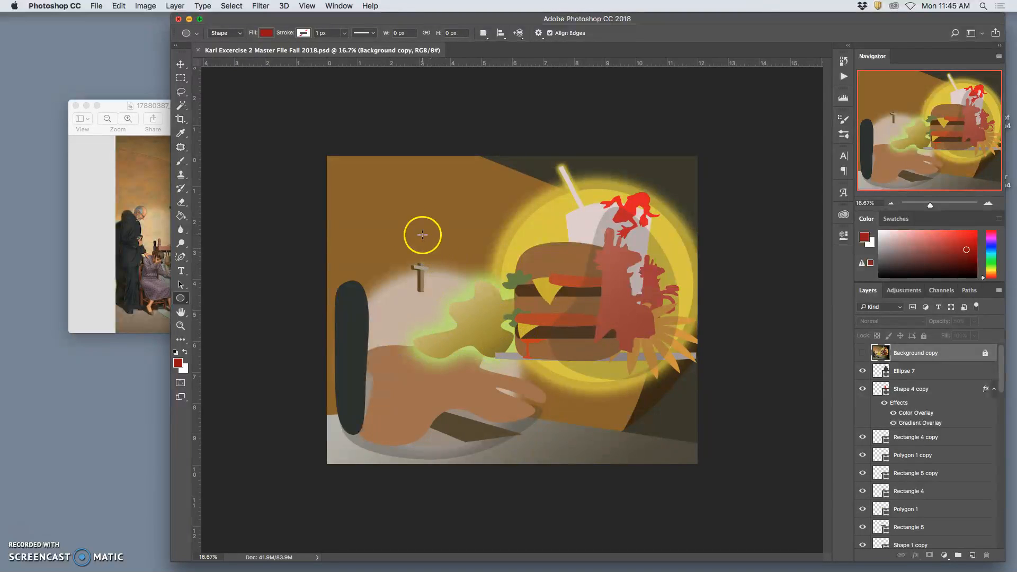
- Save a JPEG copy to the Desktop, named with the artist's first name plus "Excercise 2 Fall 2018", at quality 12 Maximum, Baseline Optimized
left_click(96, 6)
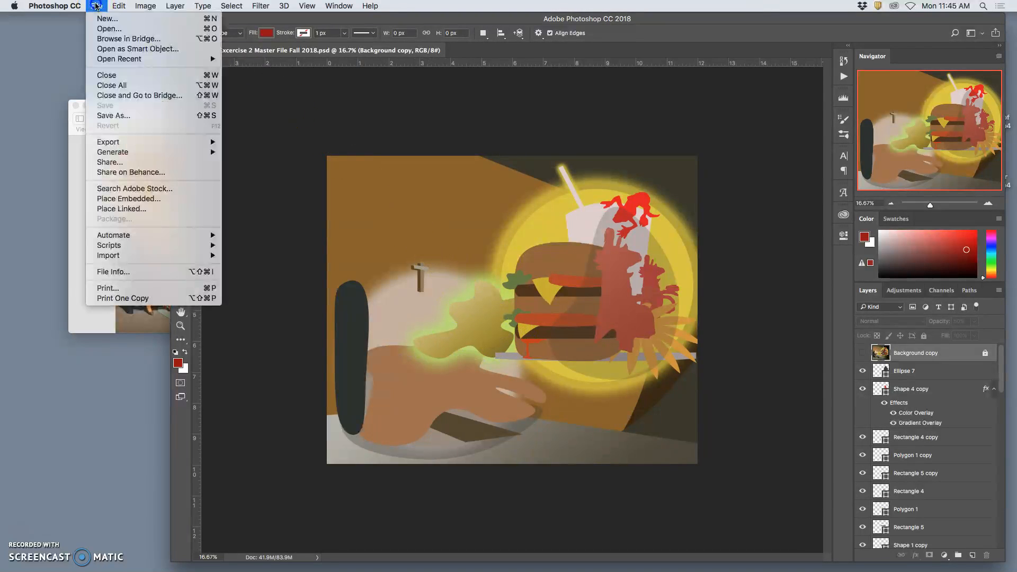
left_click(113, 115)
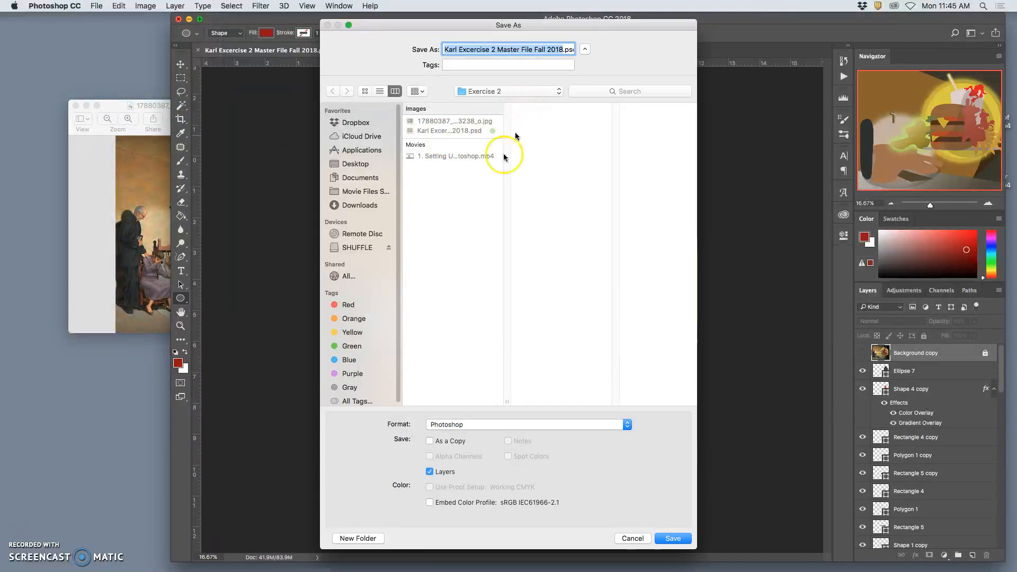
left_click(527, 428)
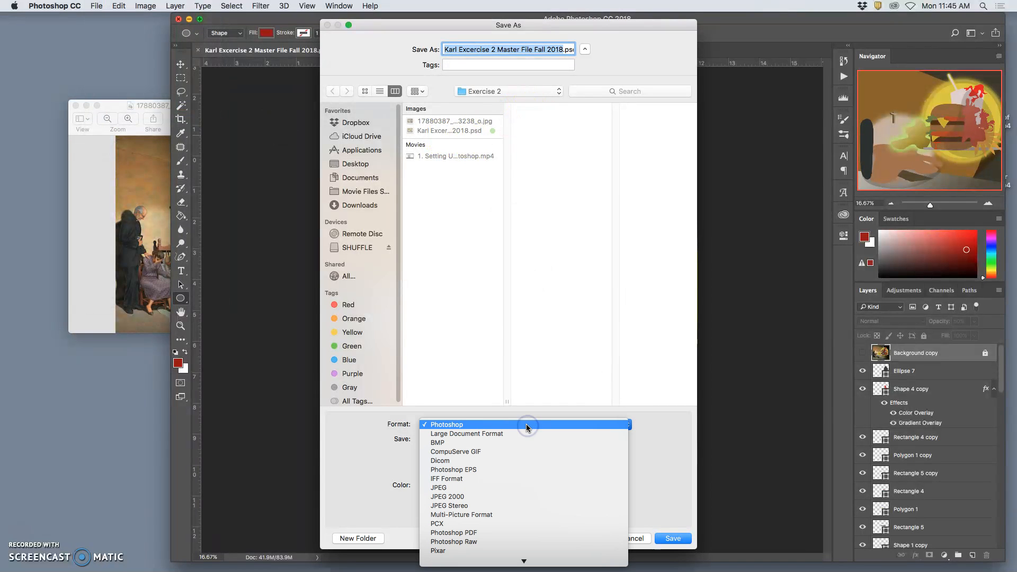
left_click(504, 493)
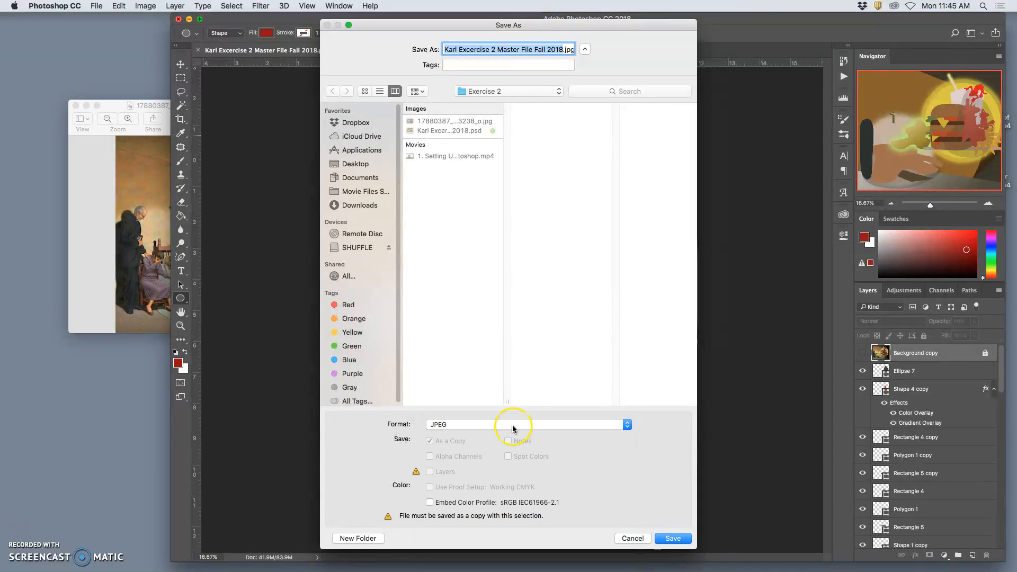
left_click(497, 49)
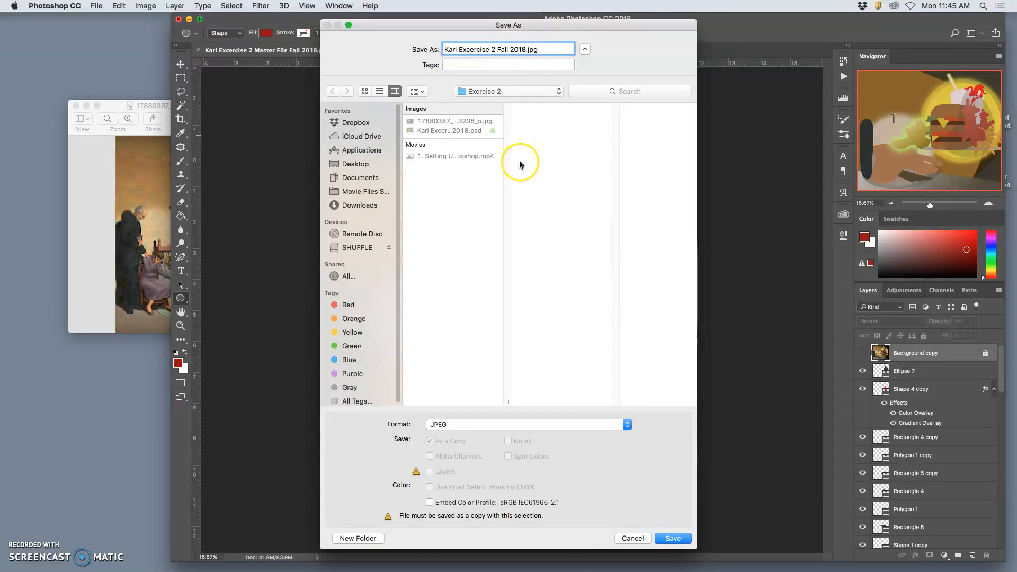
key("super+shift+d")
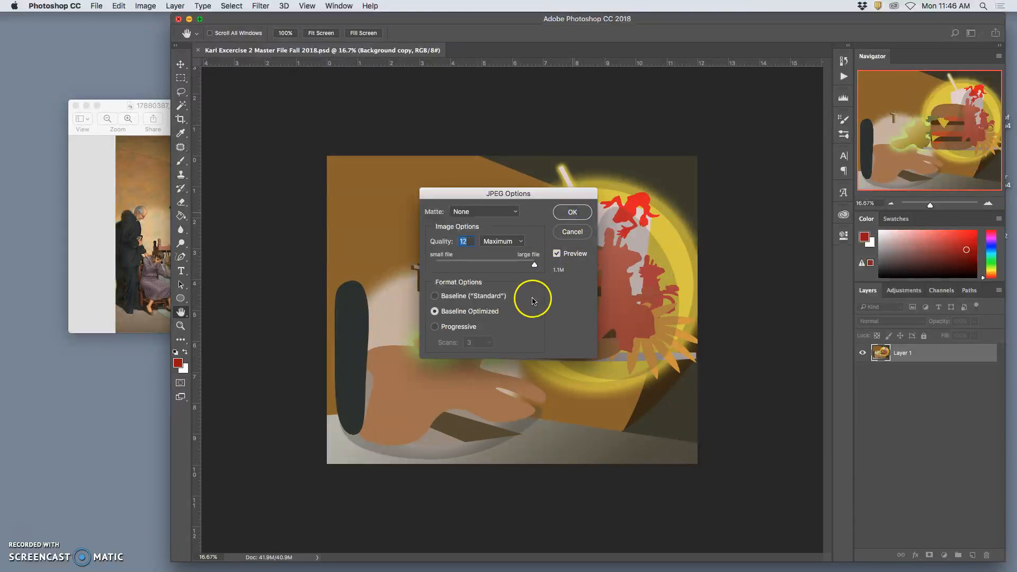
key("Return")
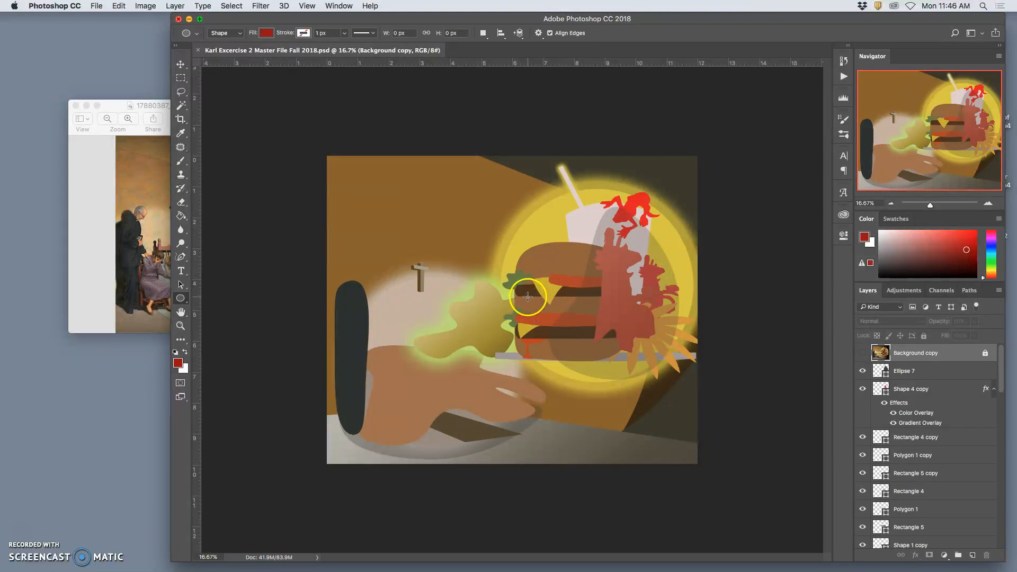
- Close the Photoshop document and the reference image window, and minimize Photoshop
left_click(199, 51)
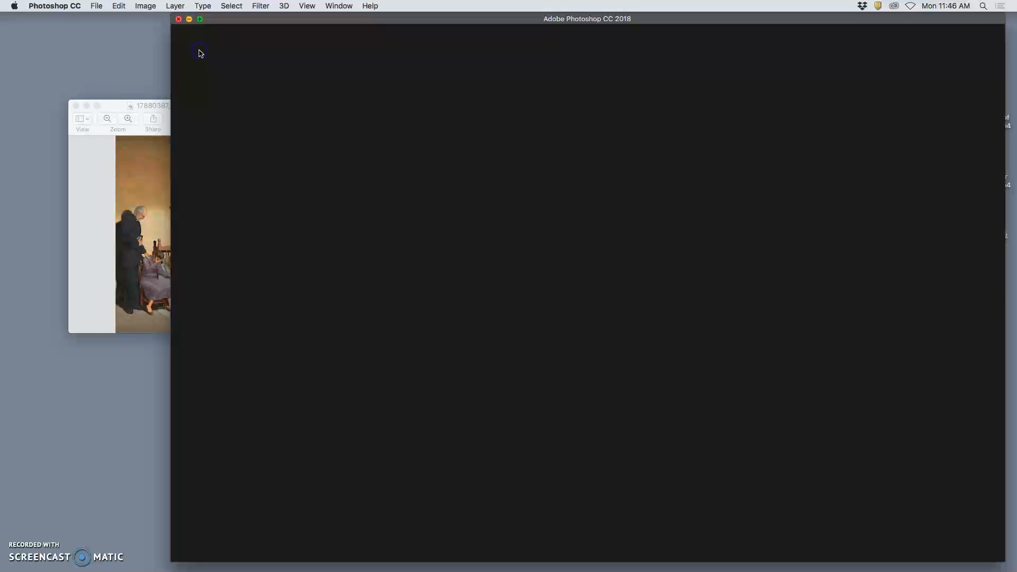
left_click(75, 105)
left_click(189, 19)
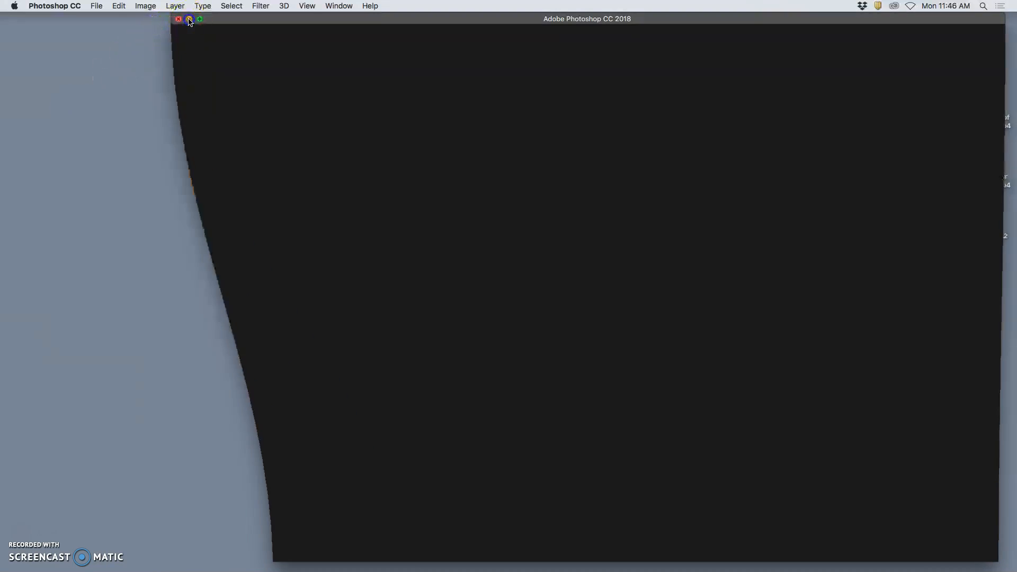
- Switch to Finder and tag the exported Exercise 2 JPEG on the desktop orange
left_click(598, 177)
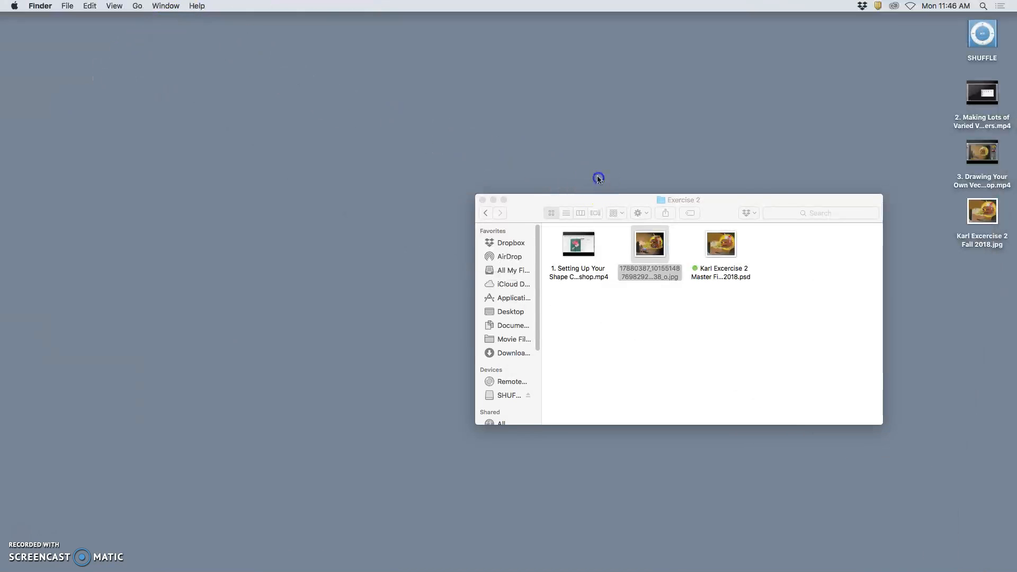
right_click(980, 243)
left_click(849, 423)
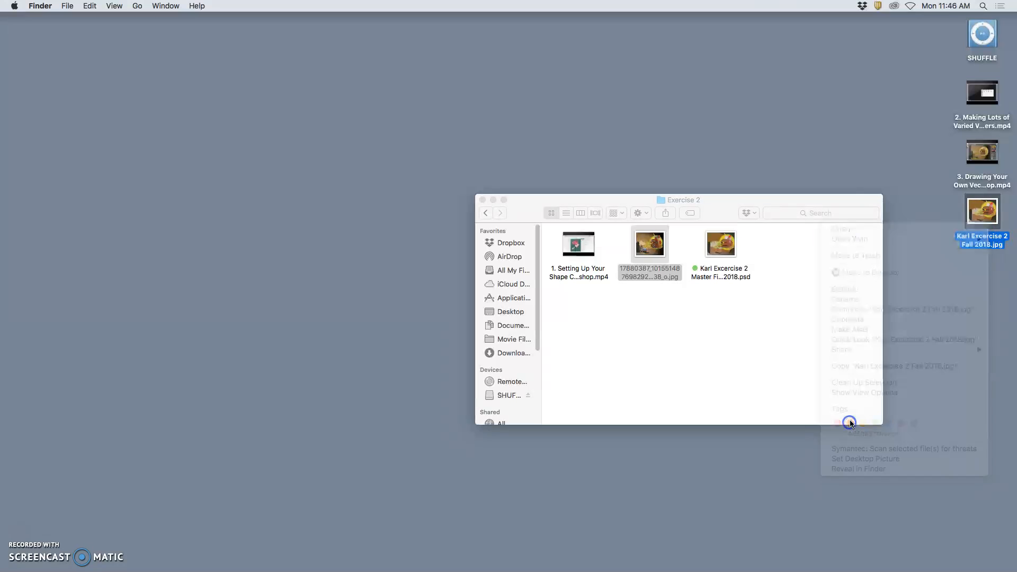
- Switch to Google Chrome and open the Photobucket album "Exercise 2 Shape Tools only" within Digital I Exercises
mouse_move(404, 565)
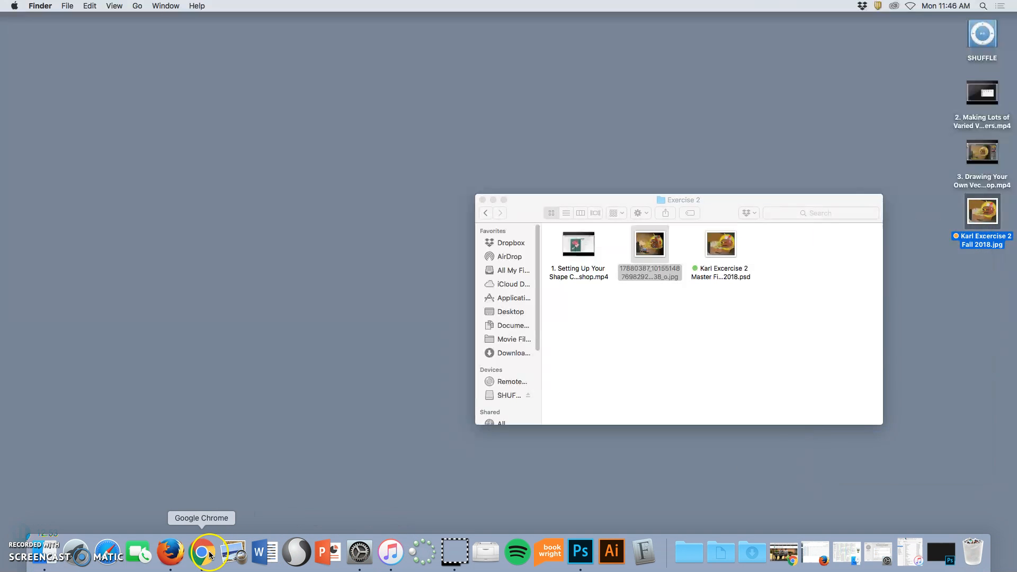
left_click(210, 554)
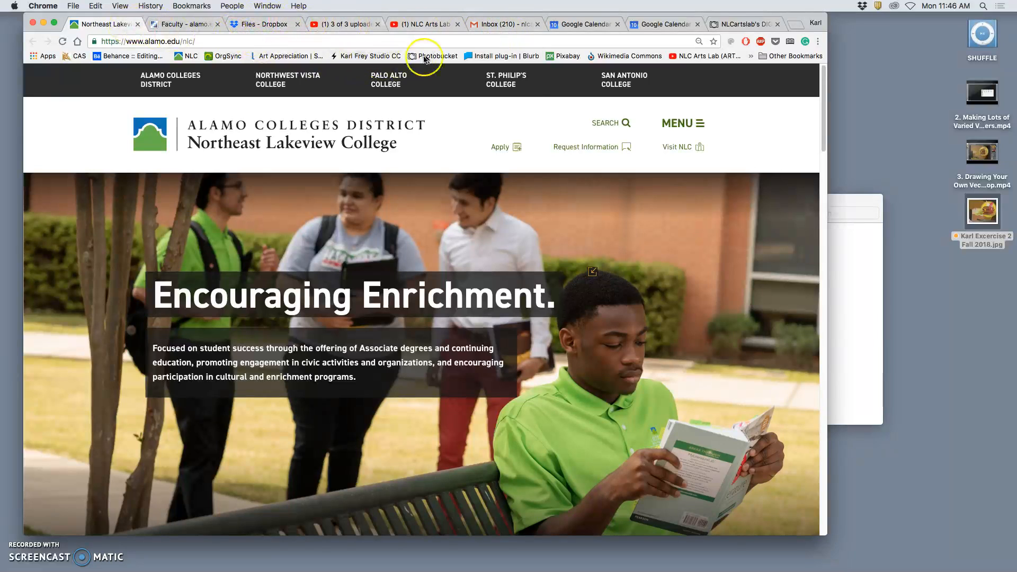
right_click(426, 58)
left_click(455, 62)
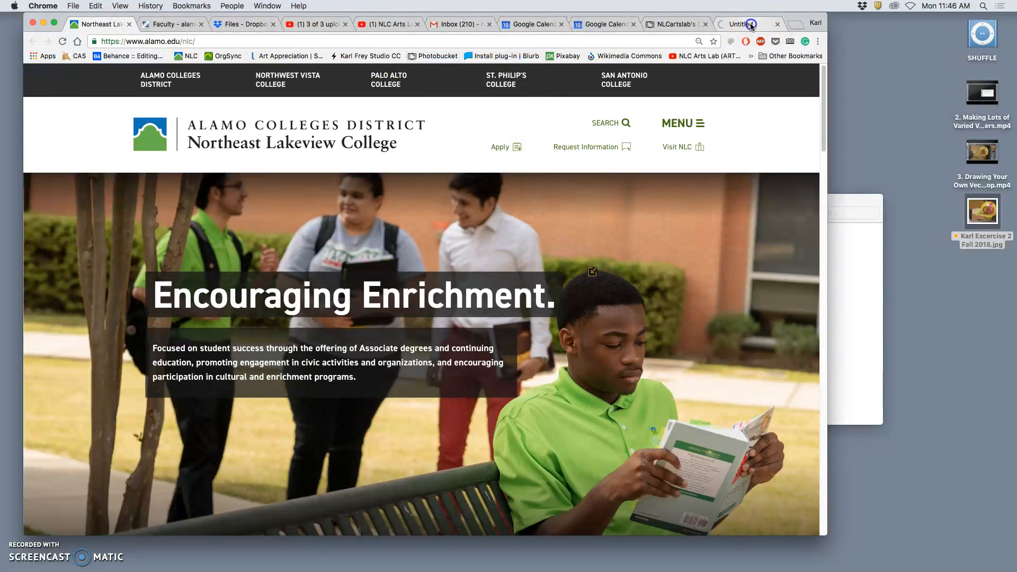
left_click(751, 25)
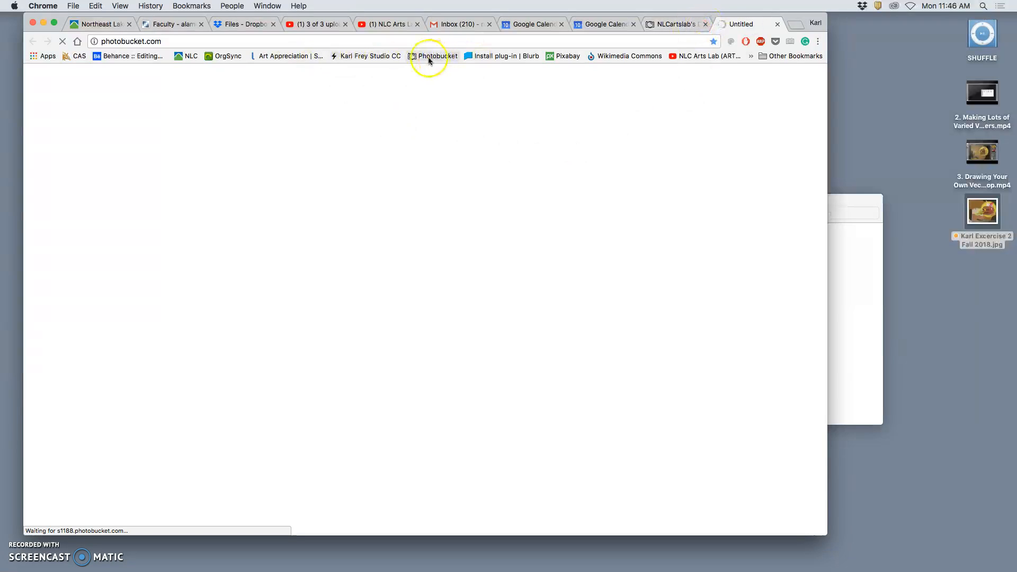
left_click(668, 25)
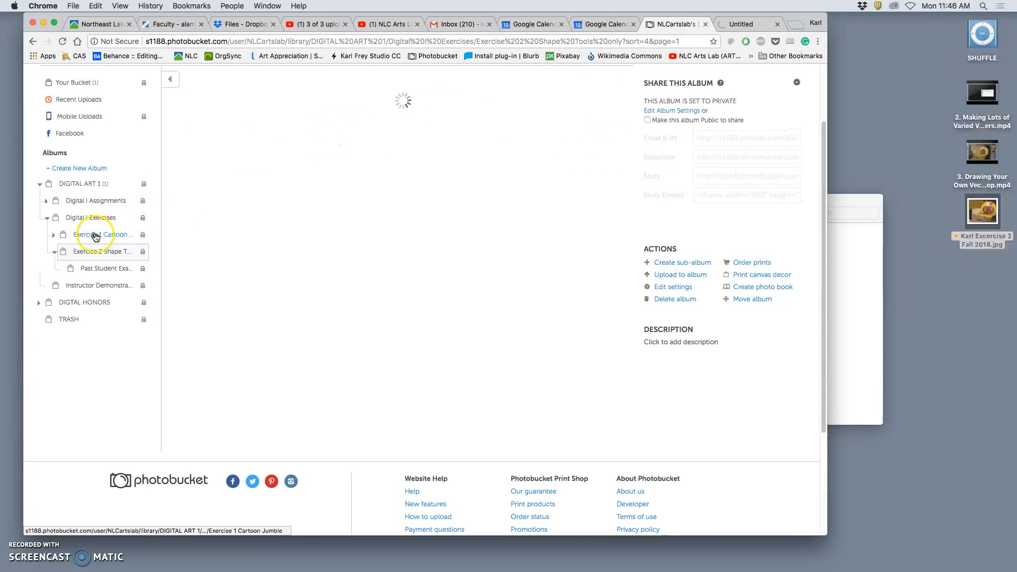
left_click(77, 218)
left_click(102, 258)
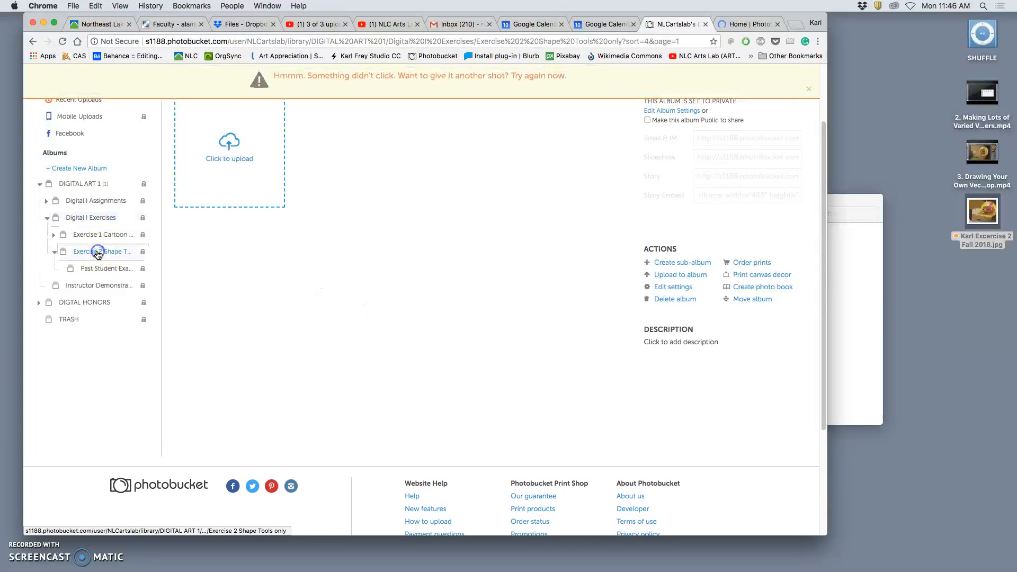
left_click(63, 42)
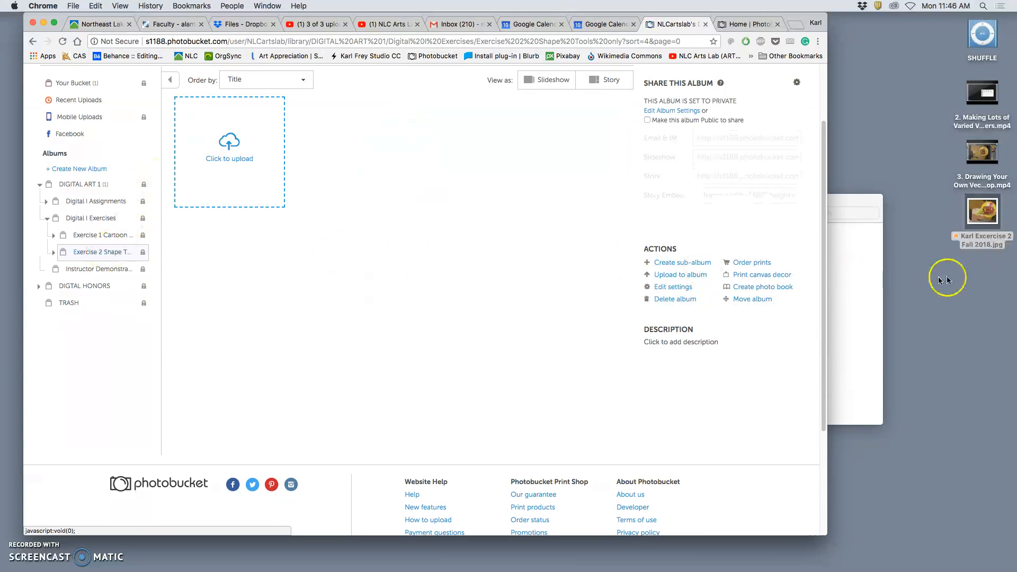
- Upload the exported JPEG from the desktop and the original painting JPEG from the Exercise 2 folder to the album, and minimize the folder window
left_click_drag(983, 215, 493, 177)
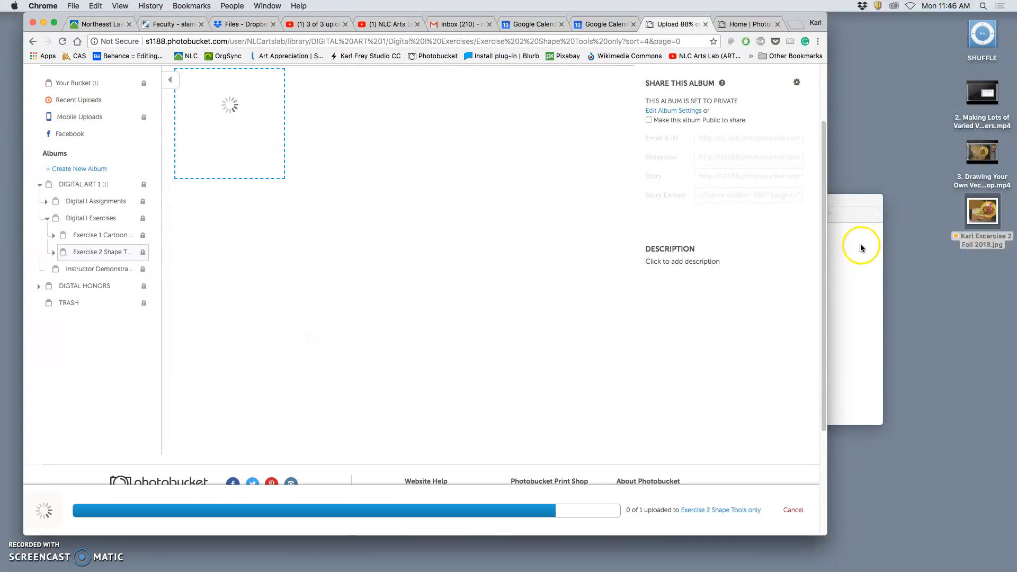
left_click(860, 248)
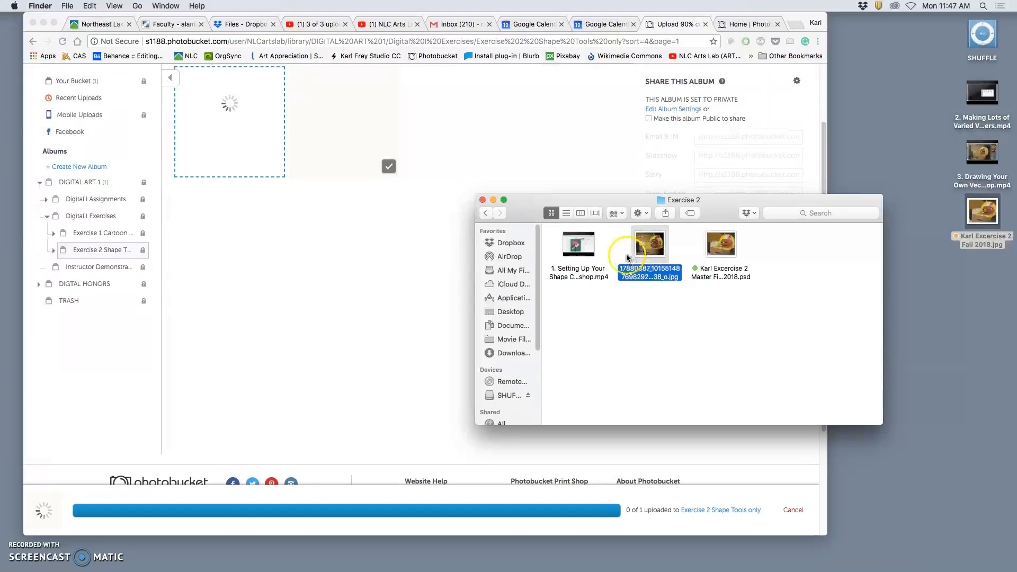
left_click_drag(651, 250, 482, 180)
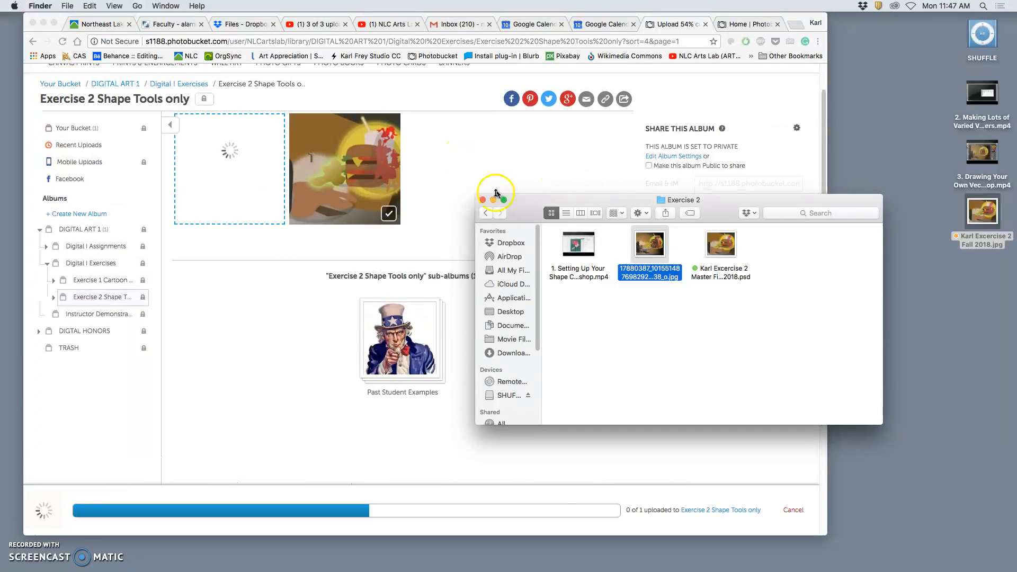
left_click(493, 199)
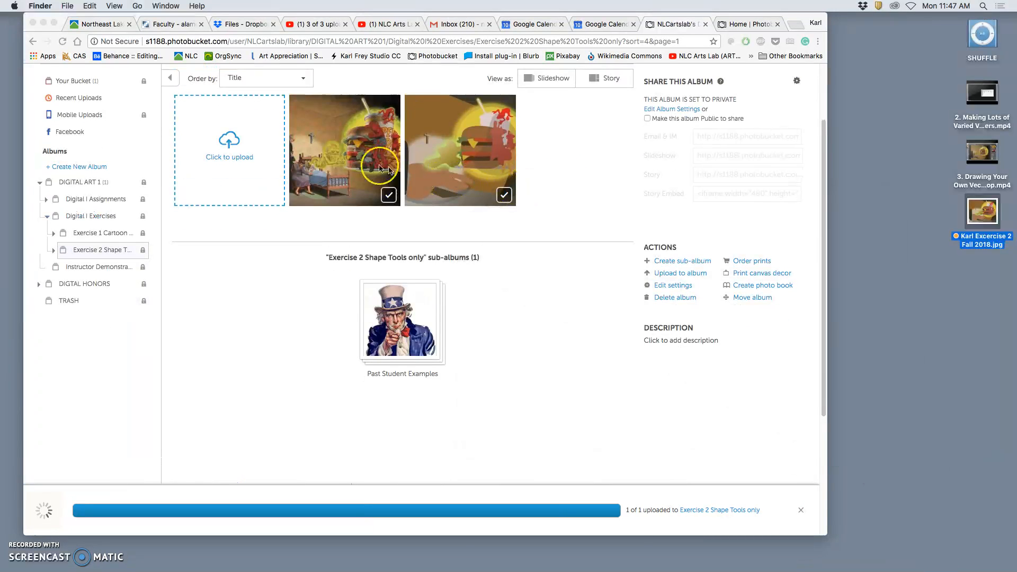
- Open the original painting in the album and title it with "FA18", the artist's first name and "1"
left_click(389, 170)
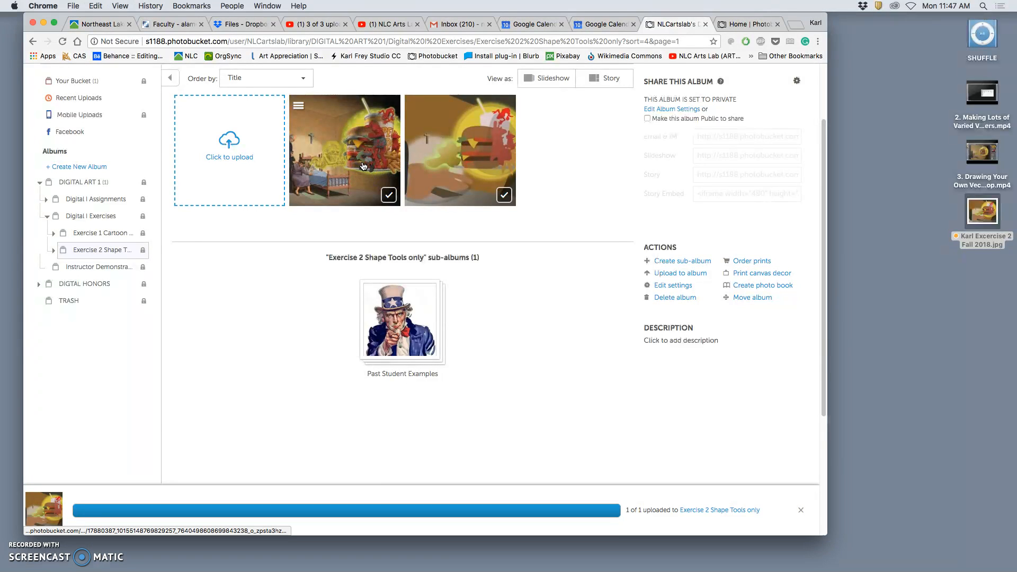
left_click(361, 169)
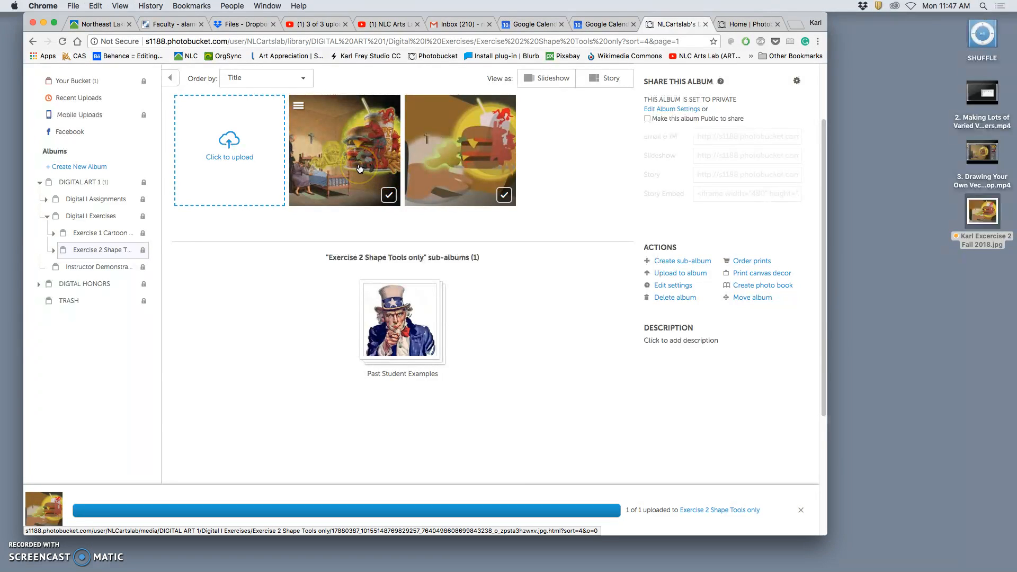
left_click(359, 168)
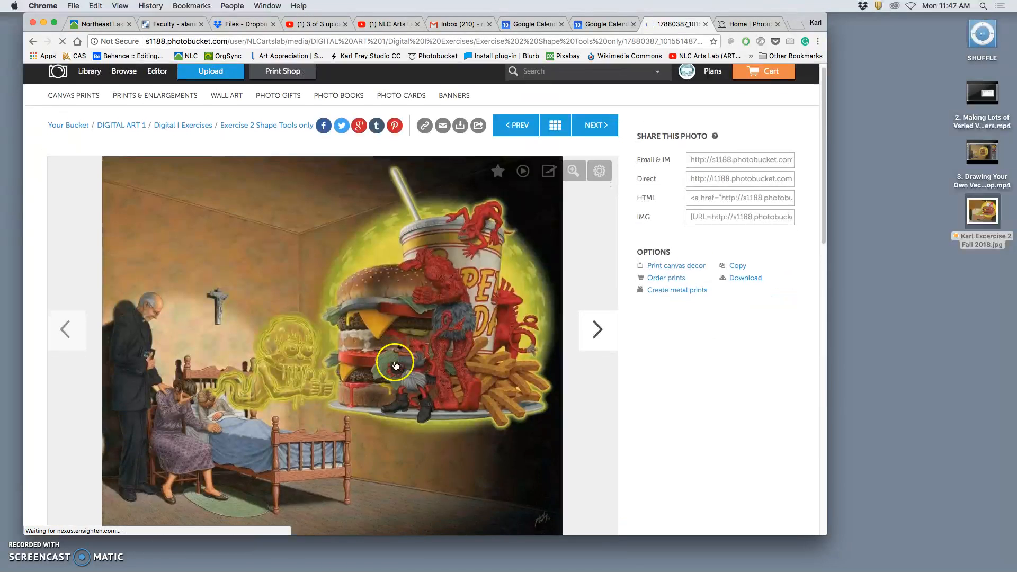
scroll(391, 360, "down", 4)
left_click(336, 363)
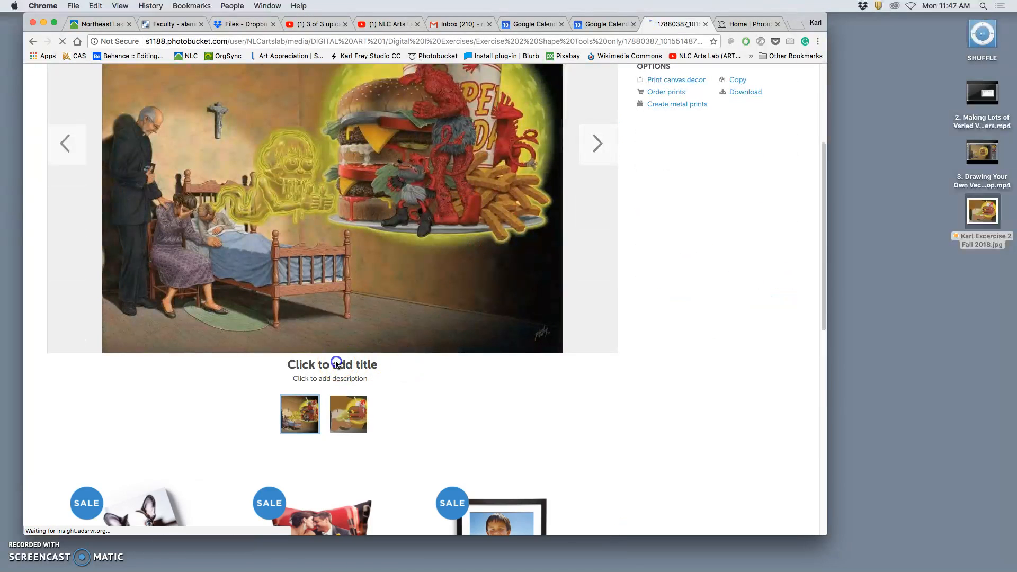
left_click(334, 367)
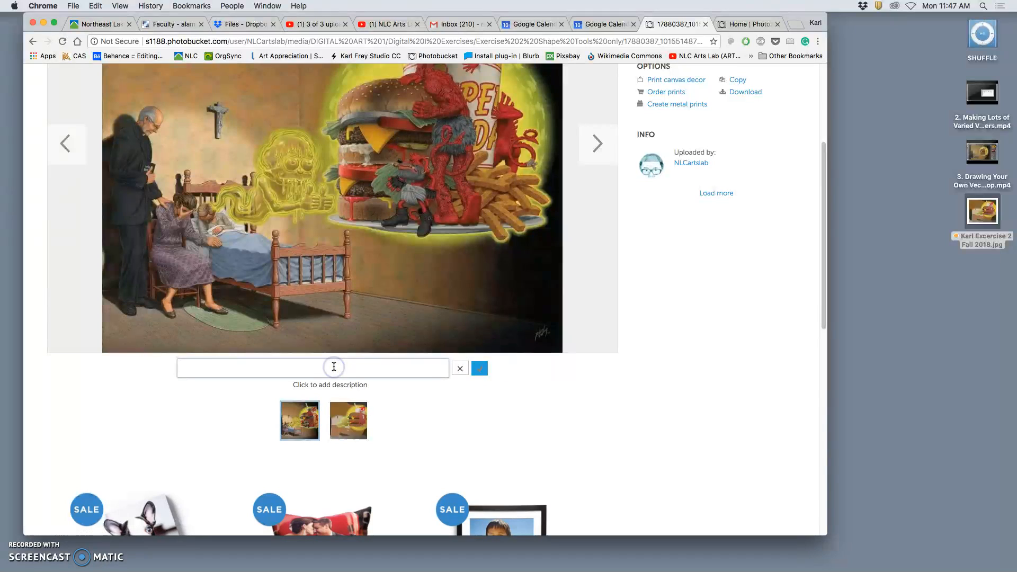
type("FA")
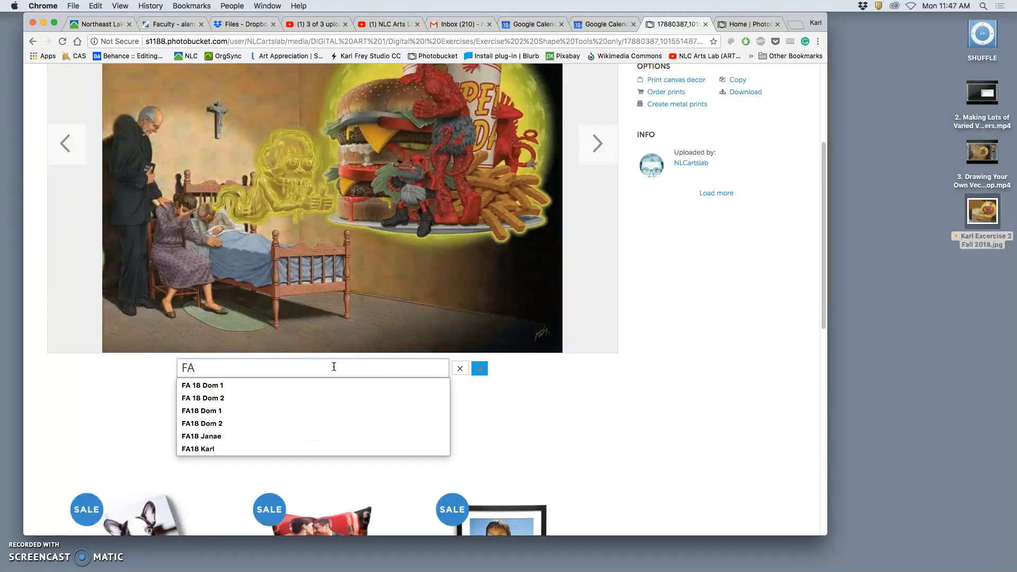
type("18")
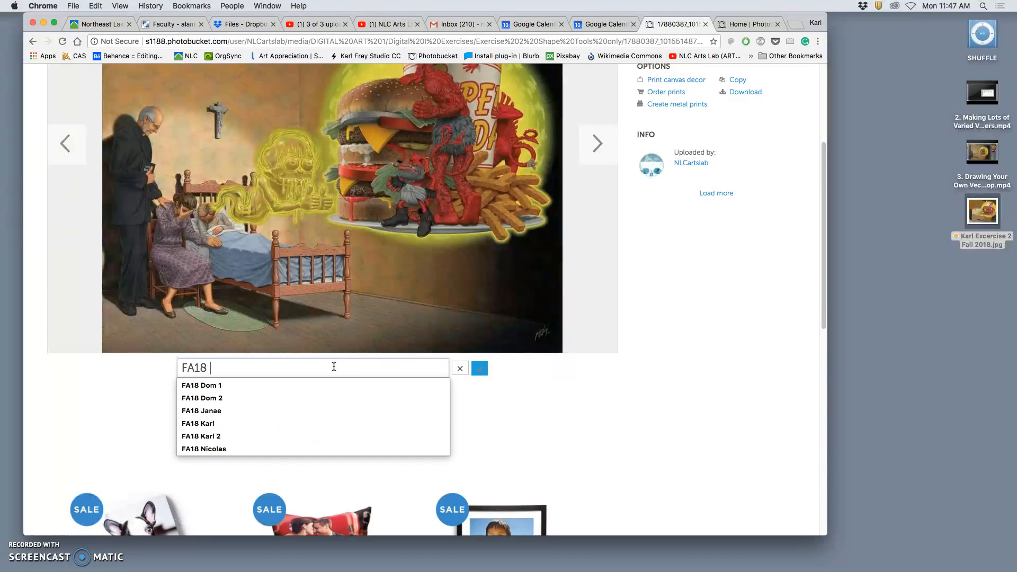
type(" Kar")
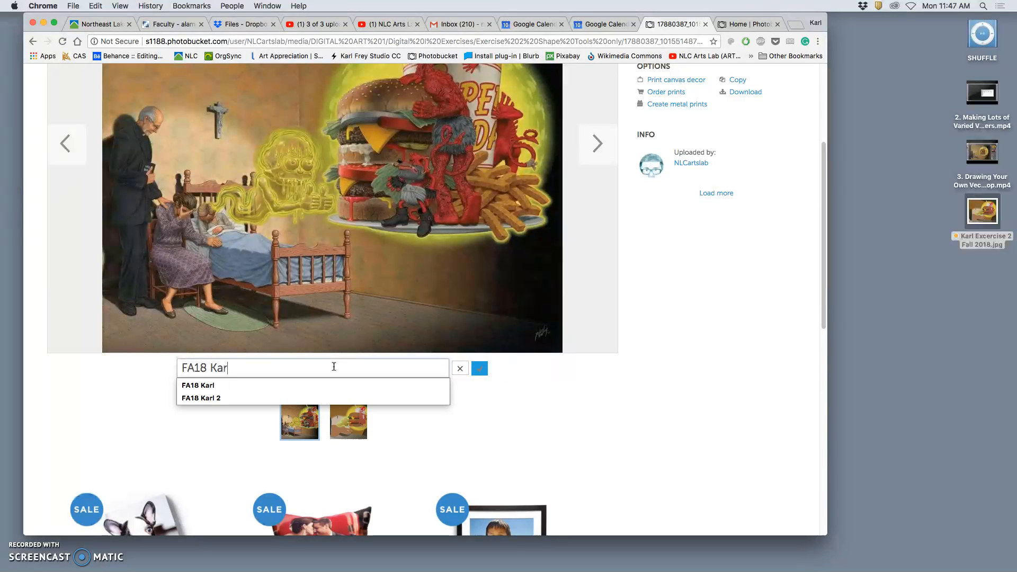
type("l 1")
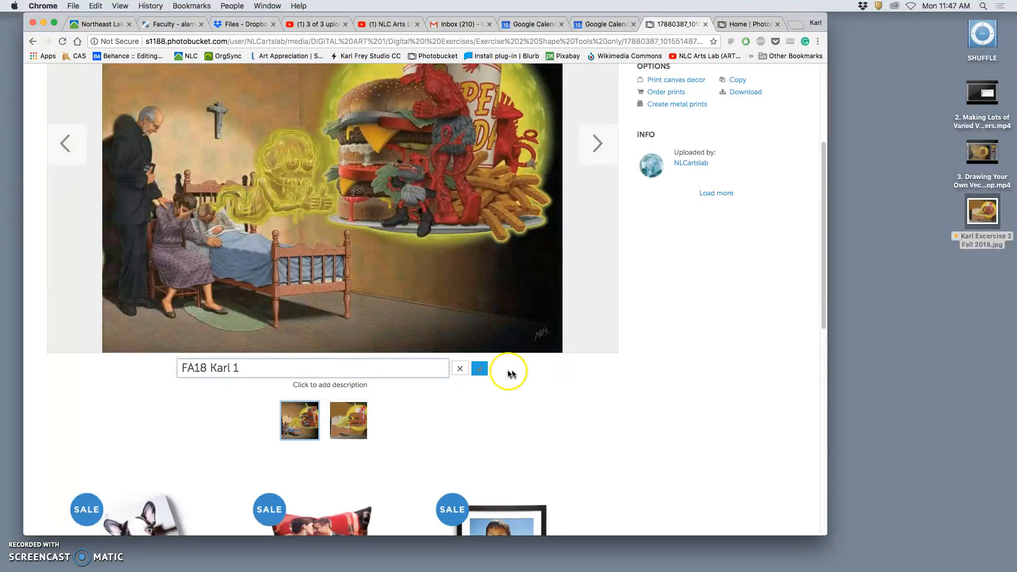
left_click(479, 368)
- Title the flat-shape version with "FA18", the artist's first name and "2", and return to the Exercise 2 Shape Tools only album
left_click(597, 143)
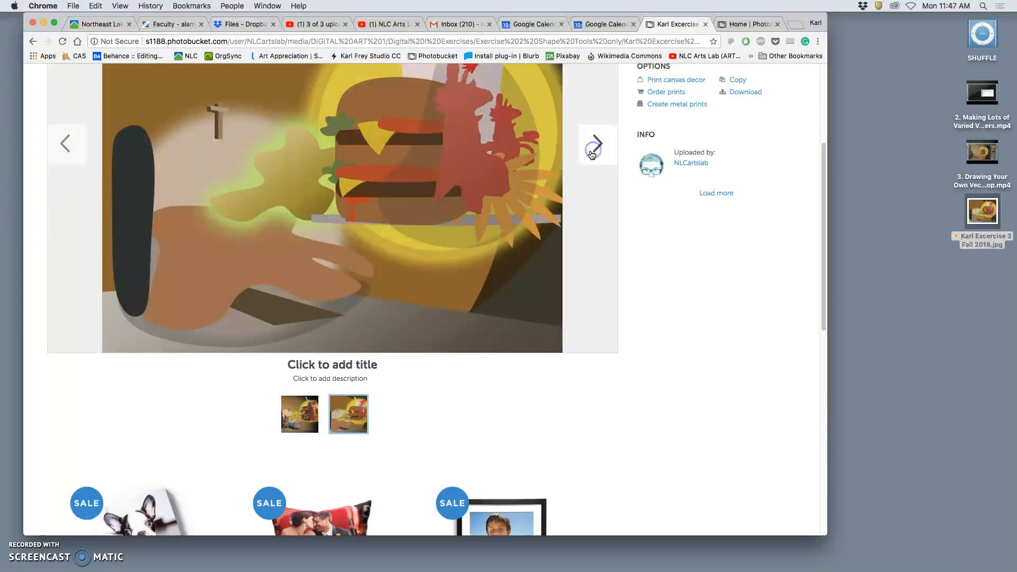
left_click(313, 364)
type("FA")
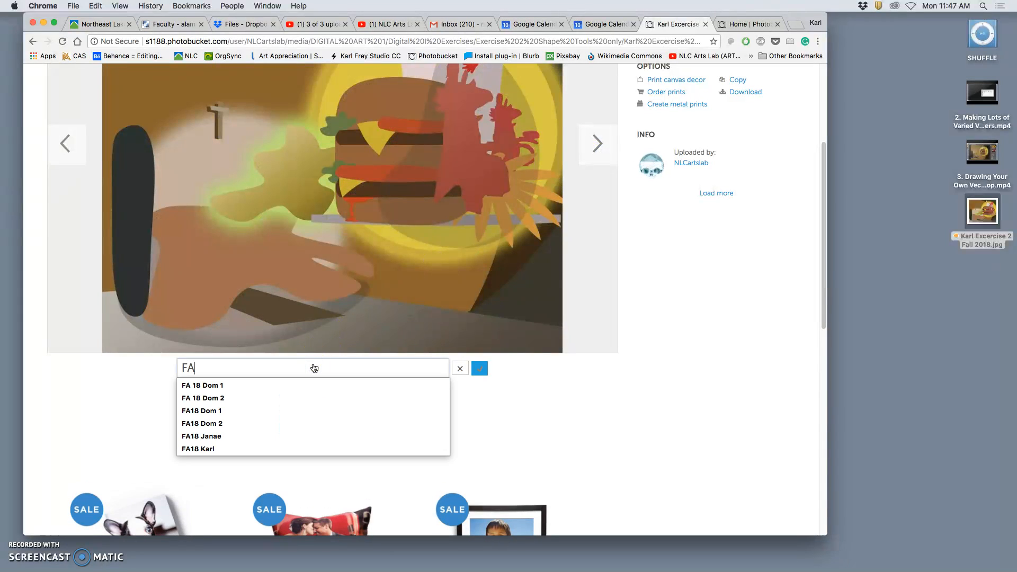
type("18 Karl")
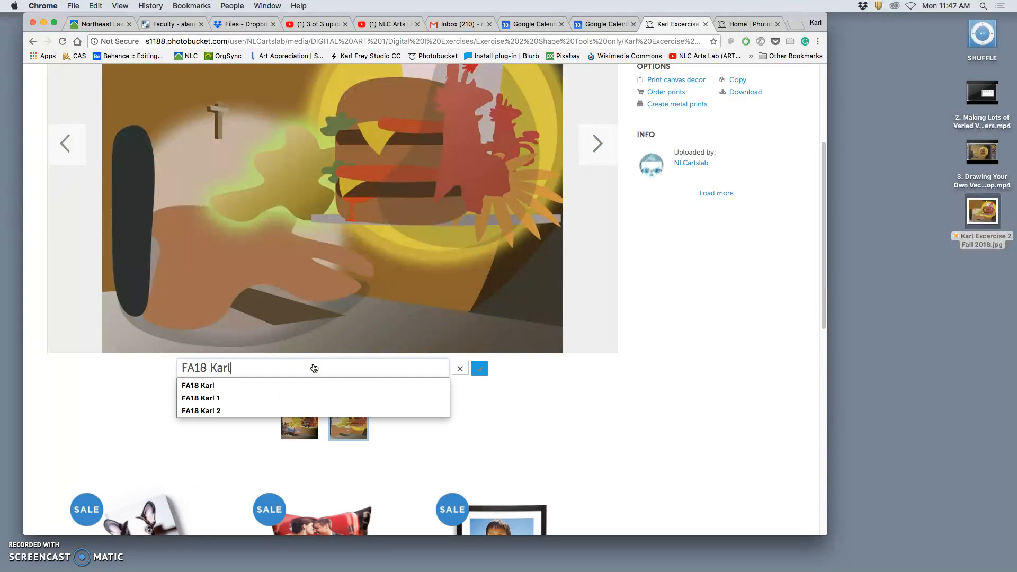
type(" 2")
left_click(479, 369)
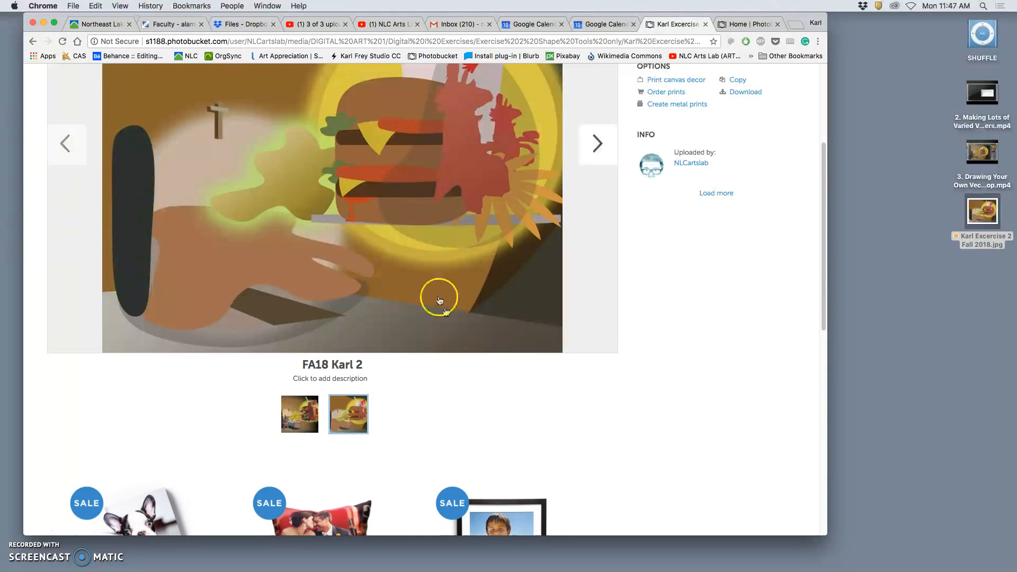
scroll(416, 243, "up", 5)
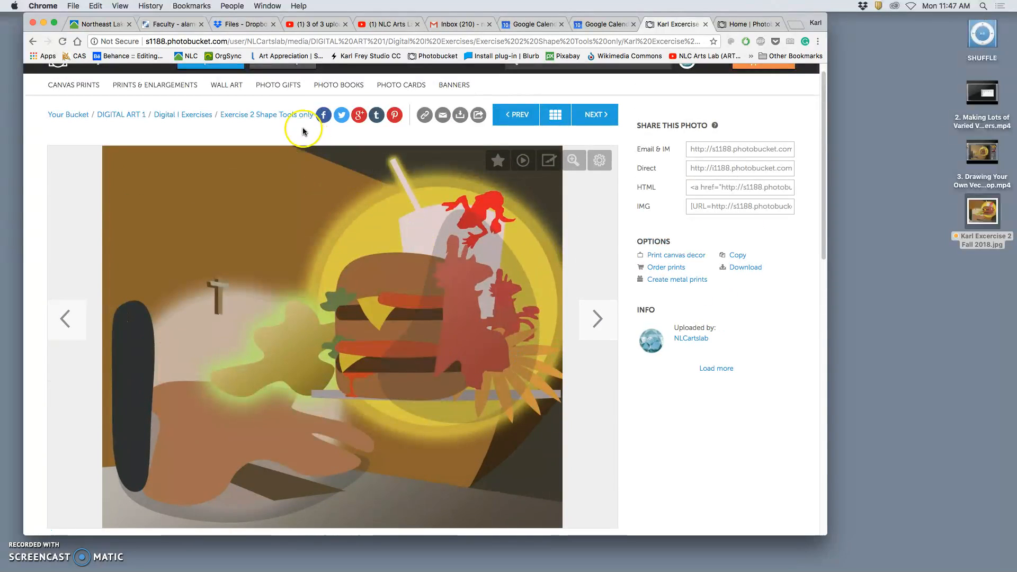
left_click(297, 115)
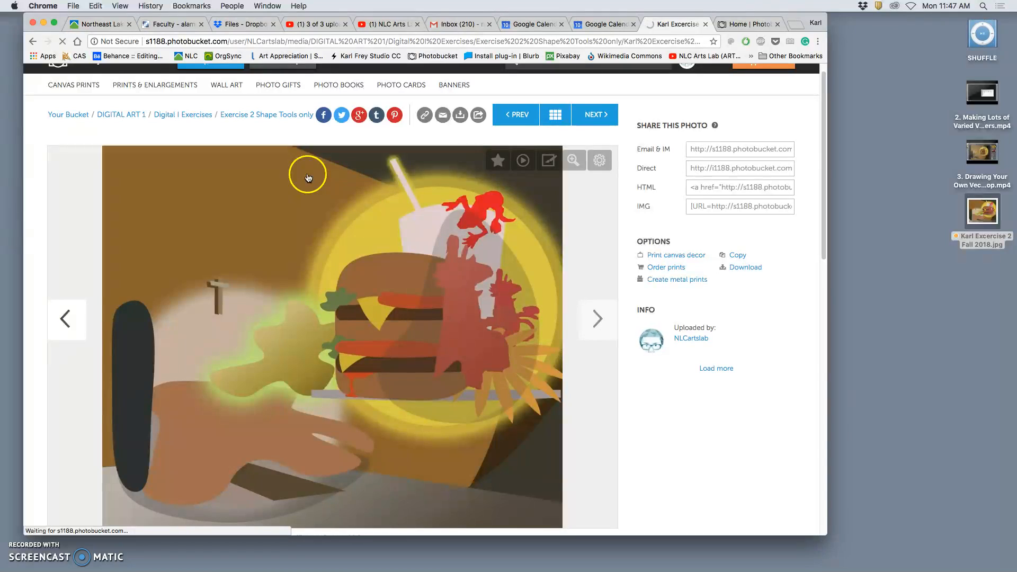